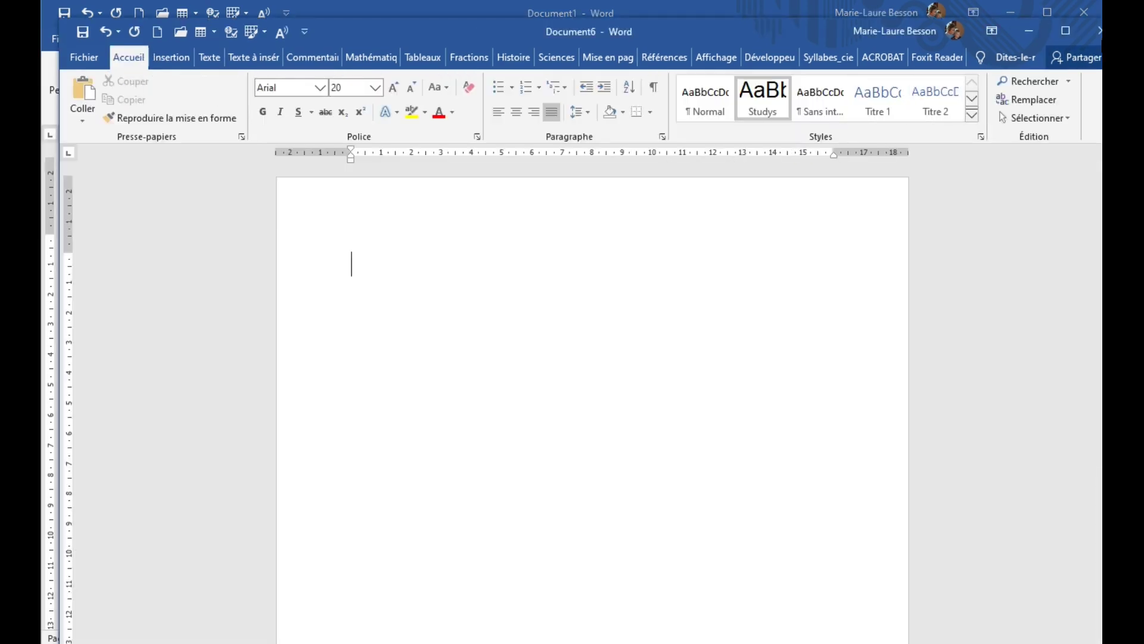
Close the blank document Document6 without saving it.
{"action": "left_click", "coordinate": [1100, 31]}
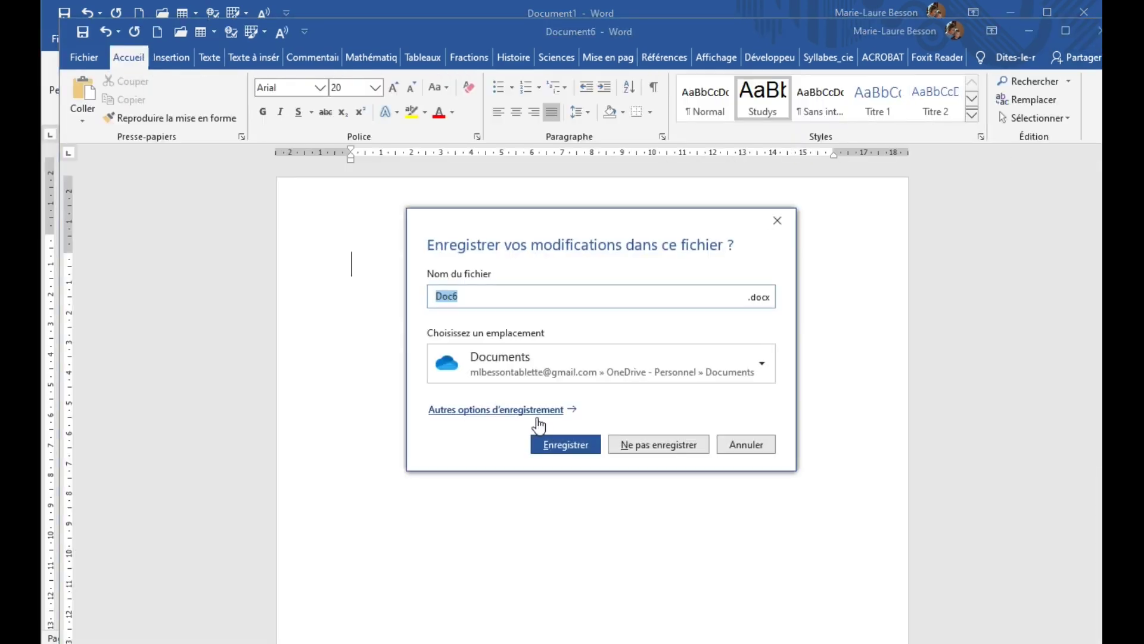
{"action": "left_click", "coordinate": [623, 444]}
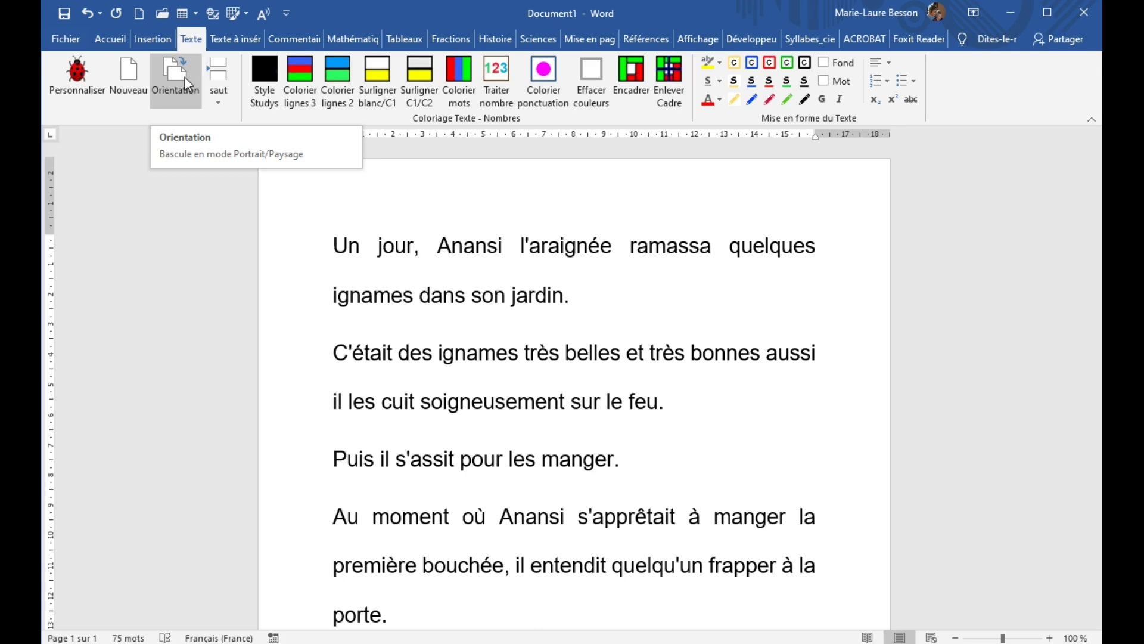
Switch the page orientation to landscape and back to portrait.
{"action": "left_click", "coordinate": [184, 76]}
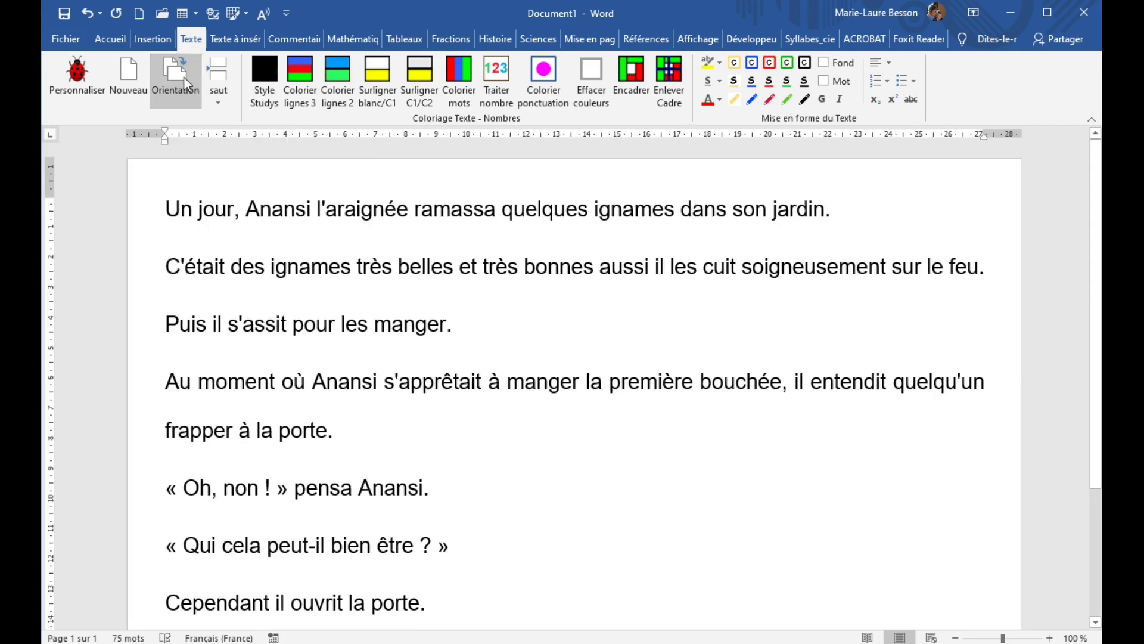
{"action": "left_click", "coordinate": [184, 77]}
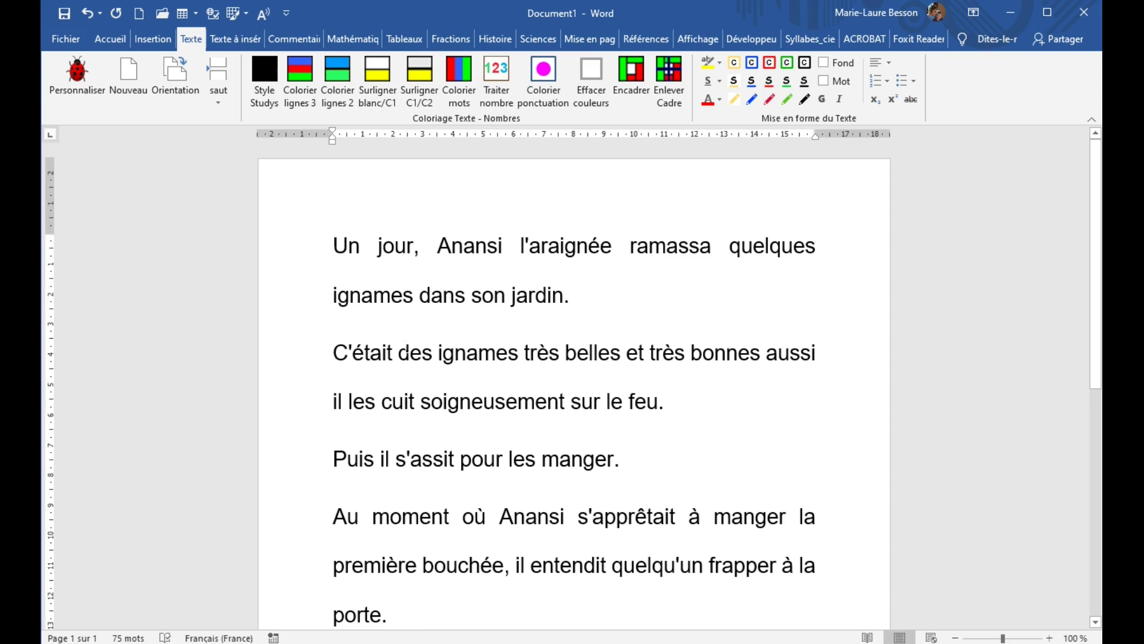
Insert a page break inside the word "jour" in the first line and delete it again.
{"action": "left_click", "coordinate": [223, 103]}
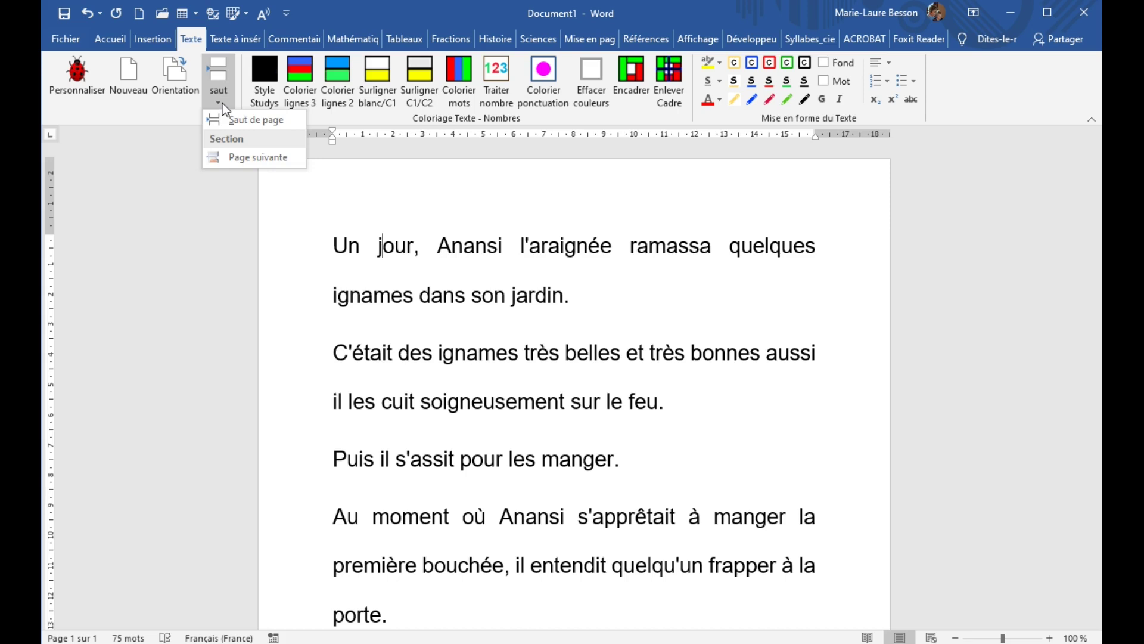
{"action": "left_click", "coordinate": [232, 122]}
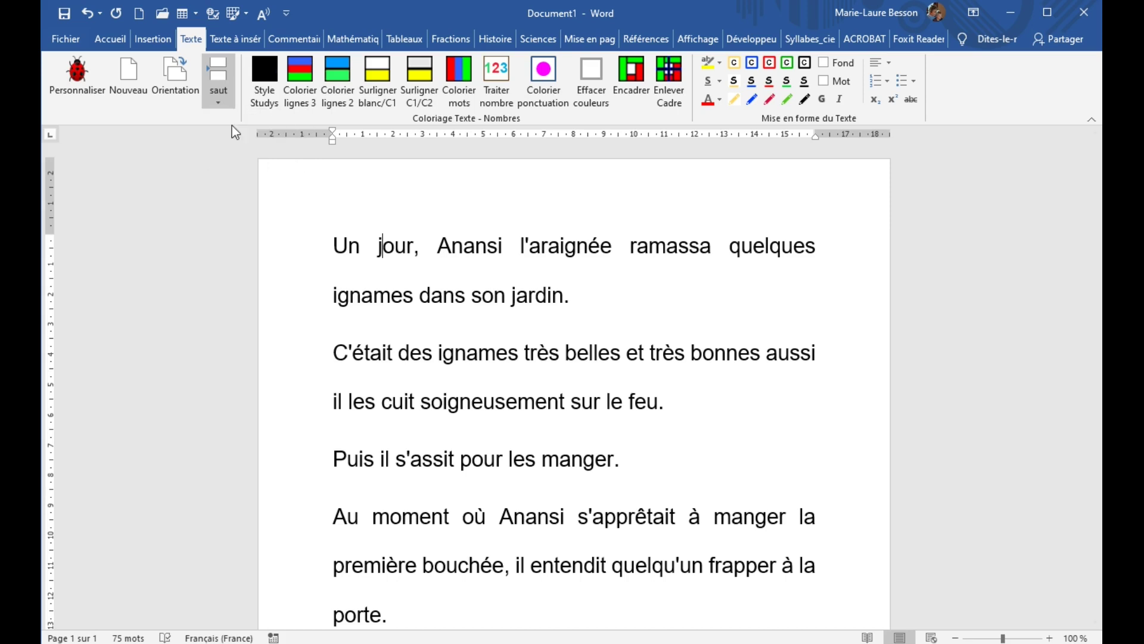
{"action": "scroll", "coordinate": [287, 417], "scroll_direction": "up", "scroll_amount": 10}
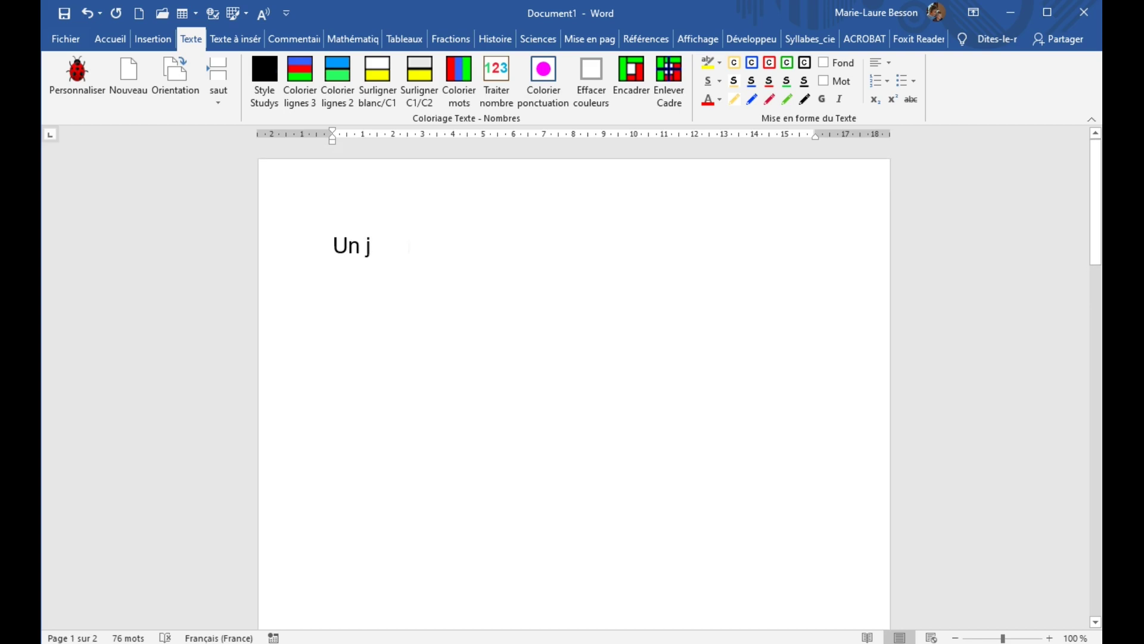
{"action": "left_click", "coordinate": [371, 246]}
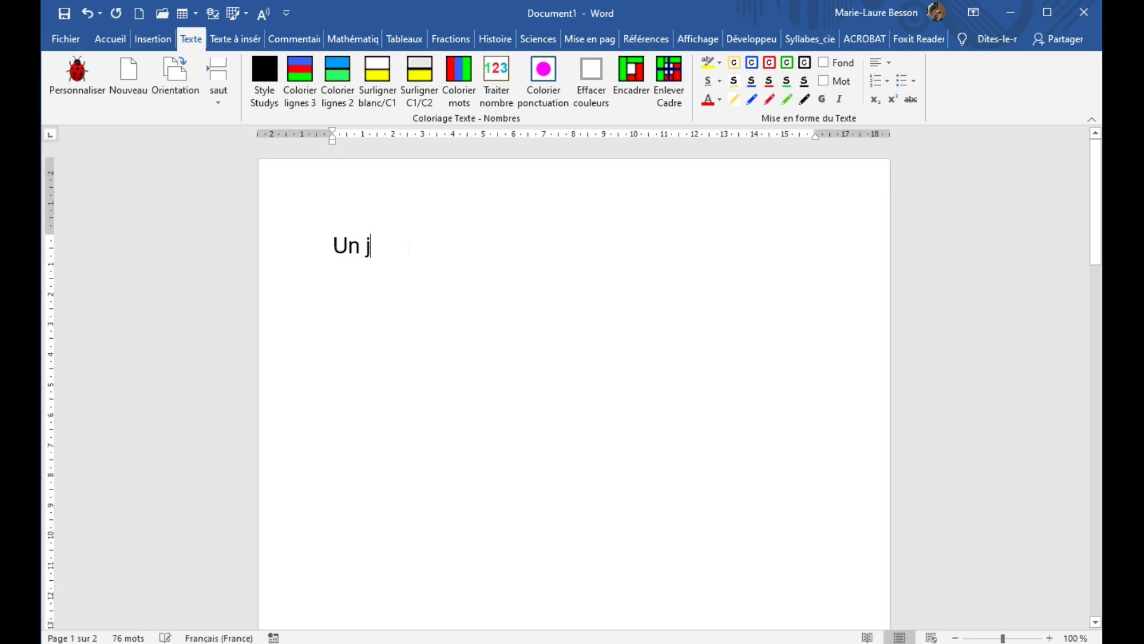
{"action": "key", "text": "Delete"}
{"action": "key", "text": "Delete"}
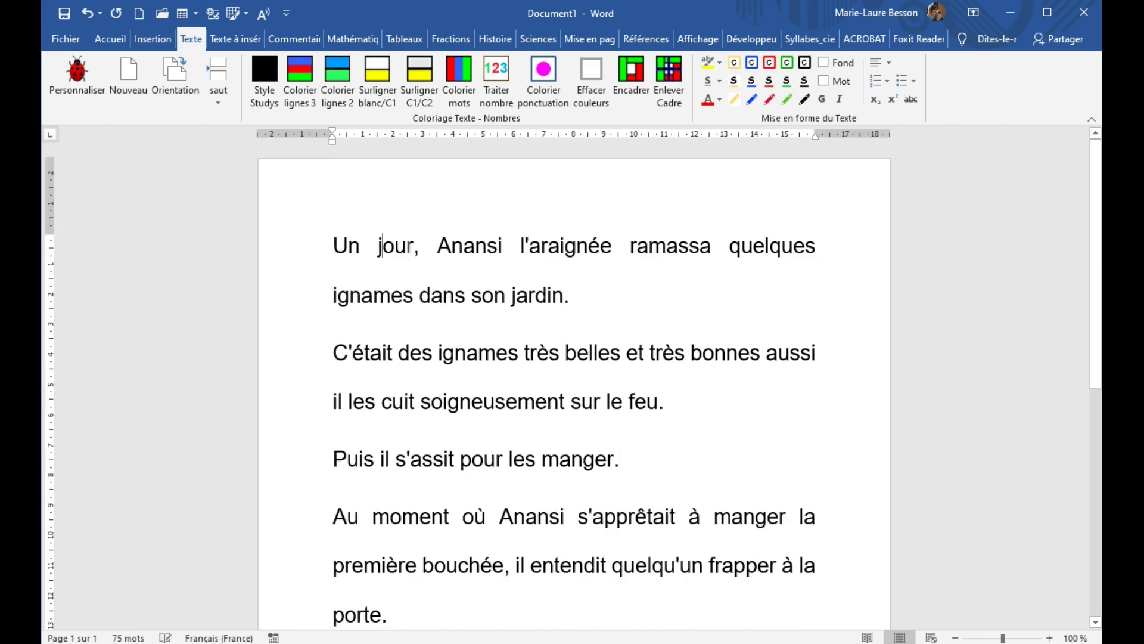
Insert a page break after the last paragraph and switch the document to landscape, checking both pages.
{"action": "scroll", "coordinate": [574, 387], "scroll_direction": "down", "scroll_amount": 8}
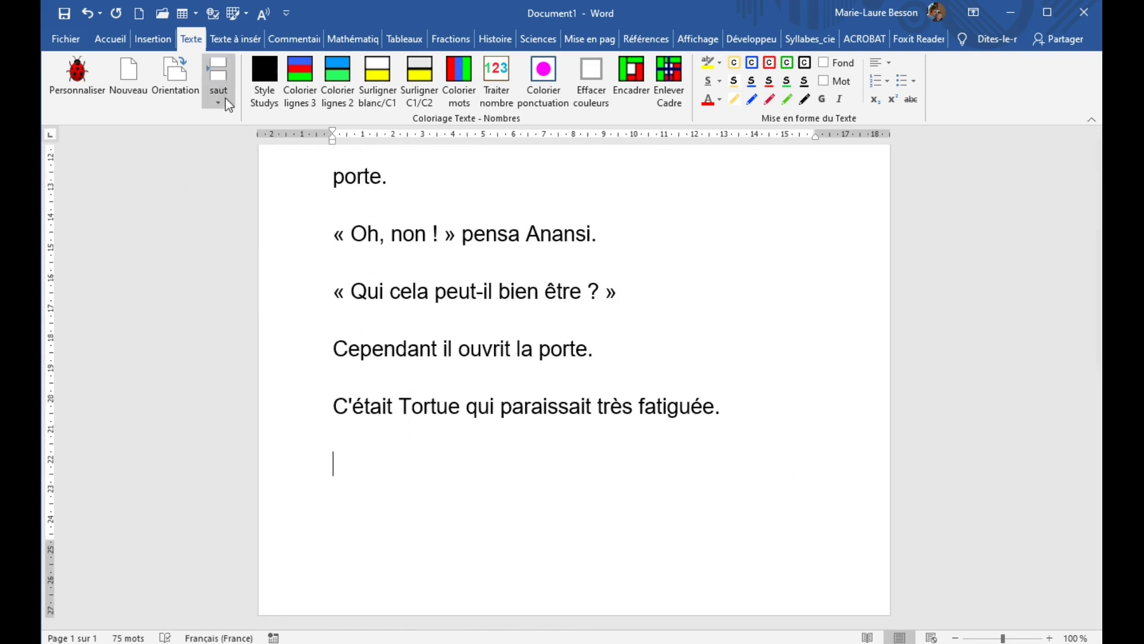
{"action": "left_click", "coordinate": [220, 82]}
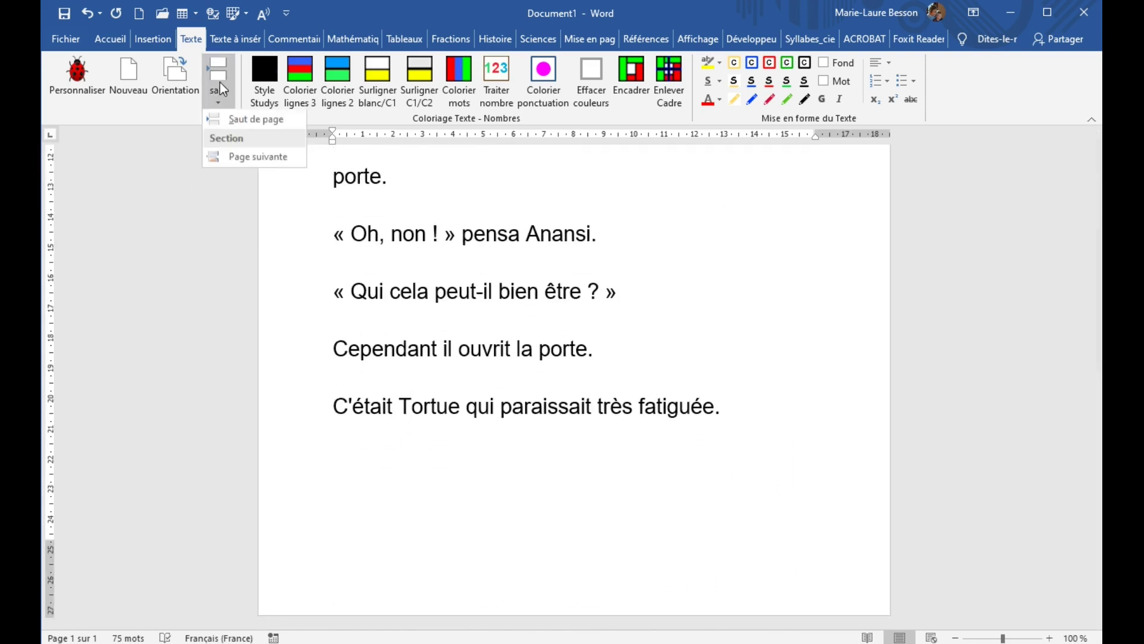
{"action": "left_click", "coordinate": [232, 118]}
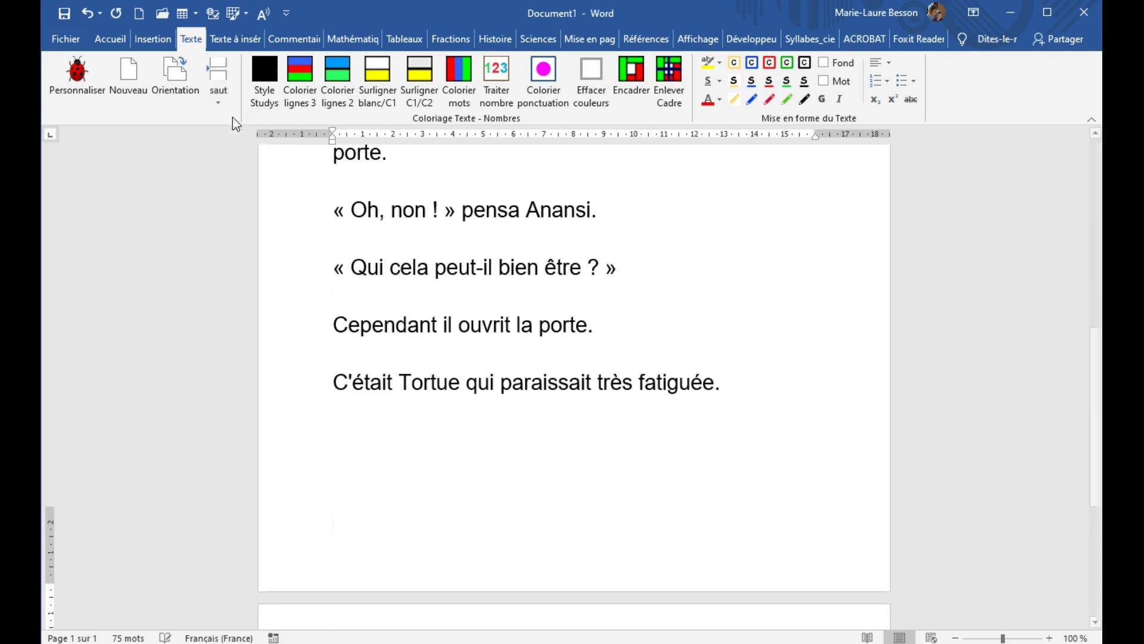
{"action": "left_click", "coordinate": [173, 81]}
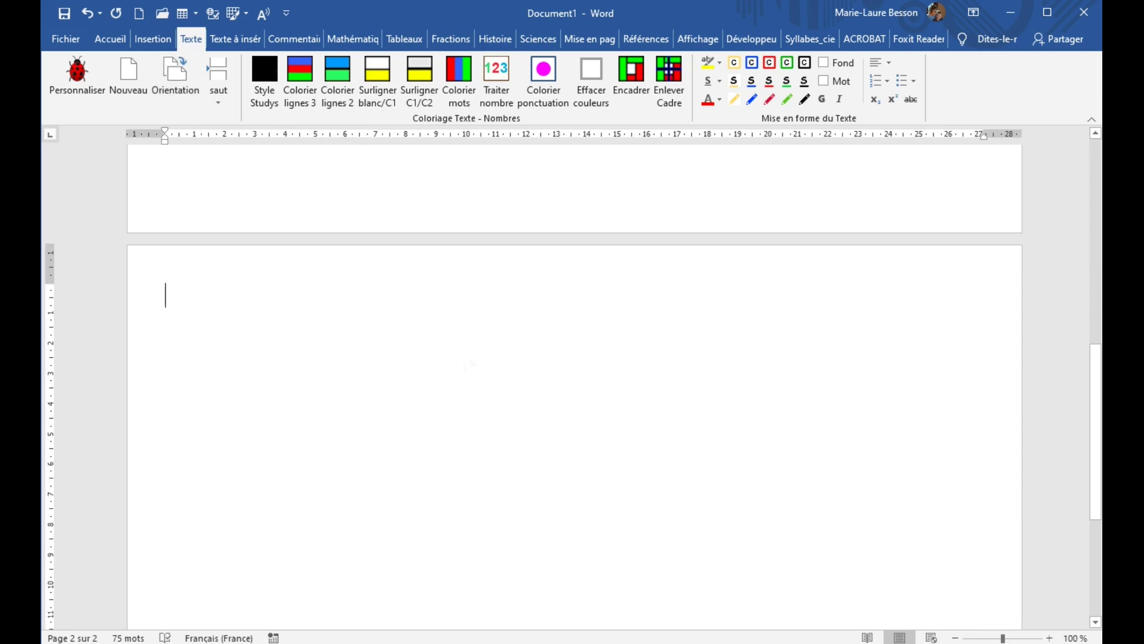
{"action": "scroll", "coordinate": [575, 357], "scroll_direction": "up", "scroll_amount": 5}
{"action": "scroll", "coordinate": [575, 358], "scroll_direction": "up", "scroll_amount": 3}
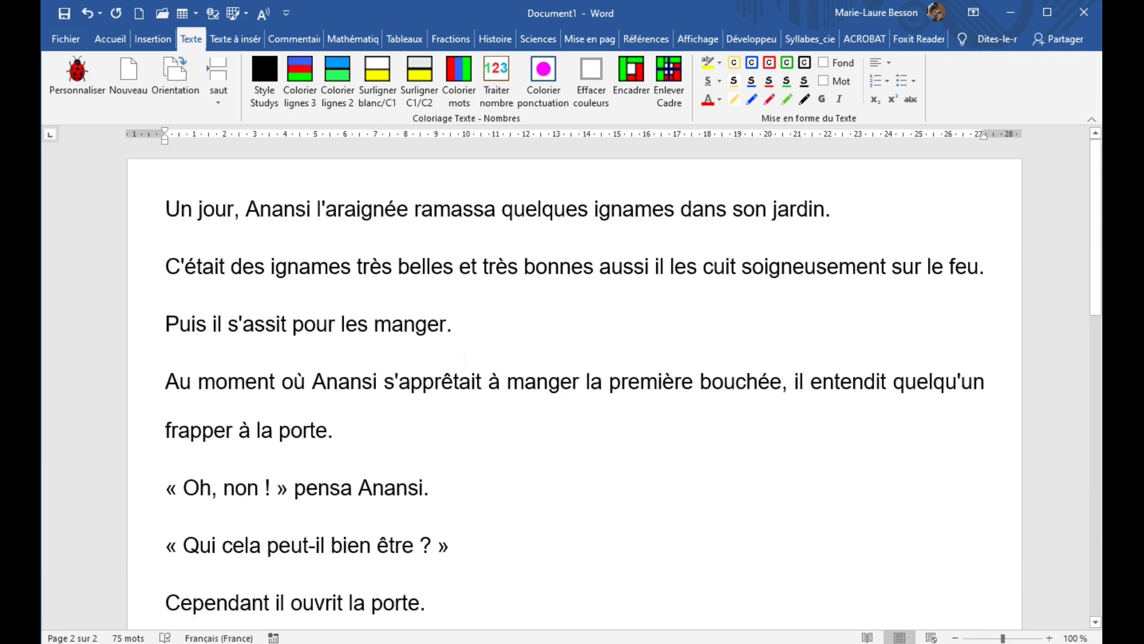
{"action": "scroll", "coordinate": [575, 358], "scroll_direction": "down", "scroll_amount": 5}
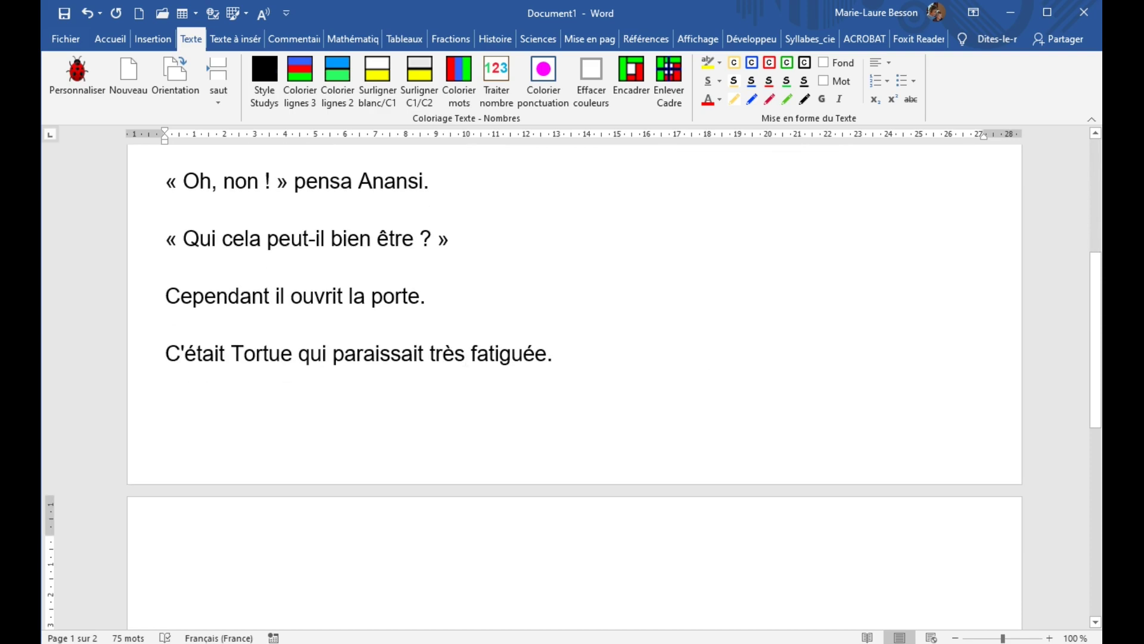
Restore portrait orientation for the document and delete the page break after the last paragraph.
{"action": "left_click", "coordinate": [183, 75]}
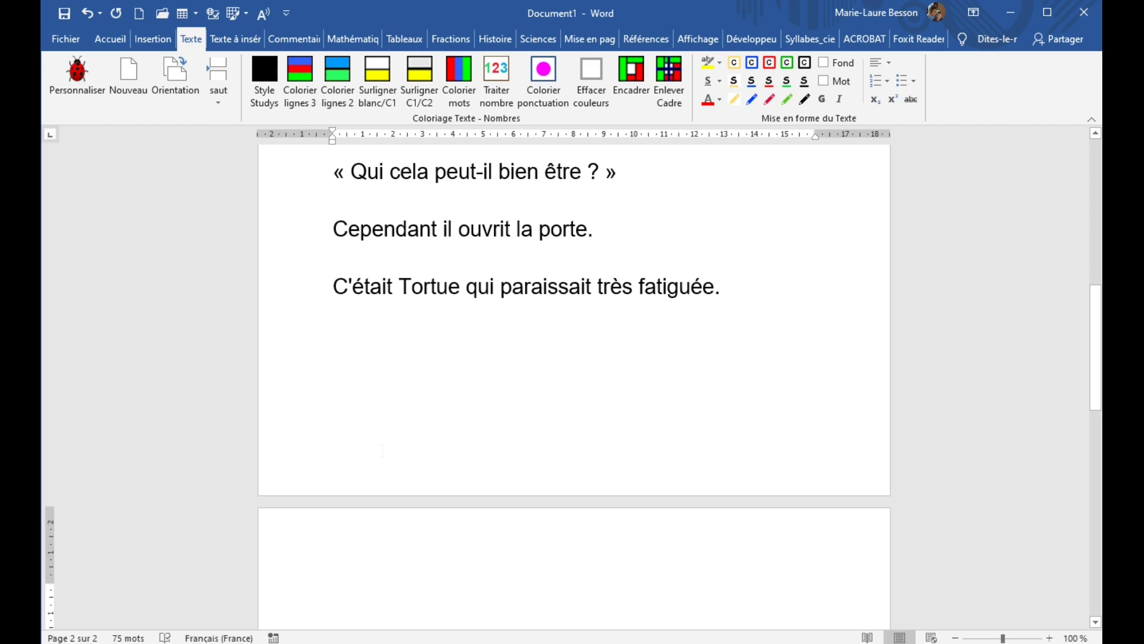
{"action": "key", "text": "BackSpace"}
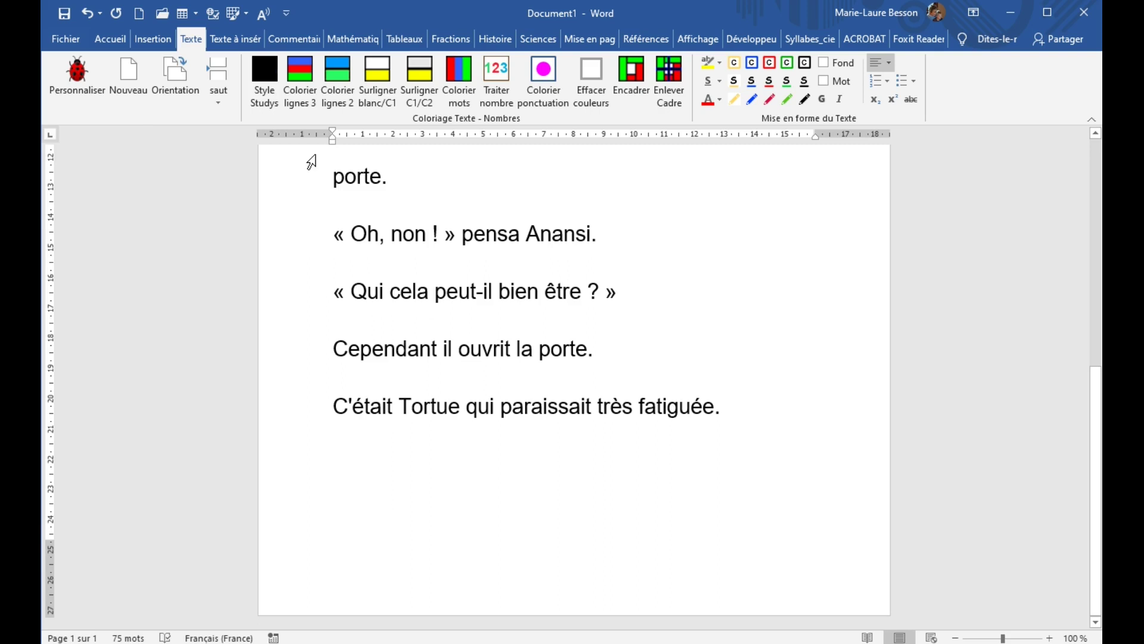
Insert a next-page section break after the last paragraph and set the new page to landscape orientation.
{"action": "left_click", "coordinate": [219, 103]}
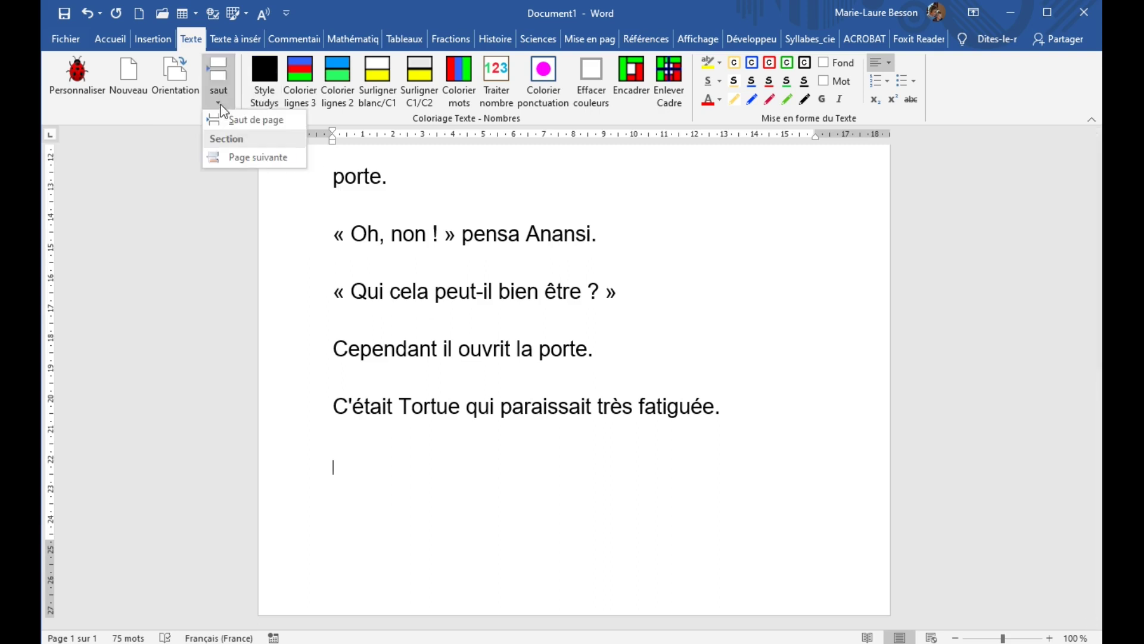
{"action": "left_click", "coordinate": [246, 157]}
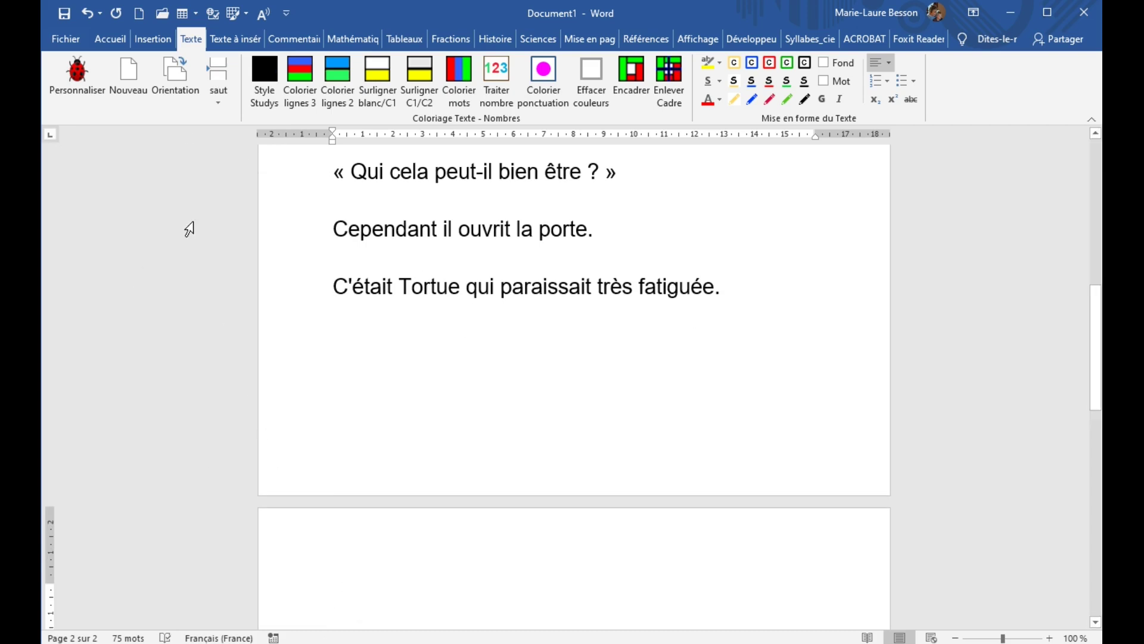
{"action": "left_click", "coordinate": [170, 73]}
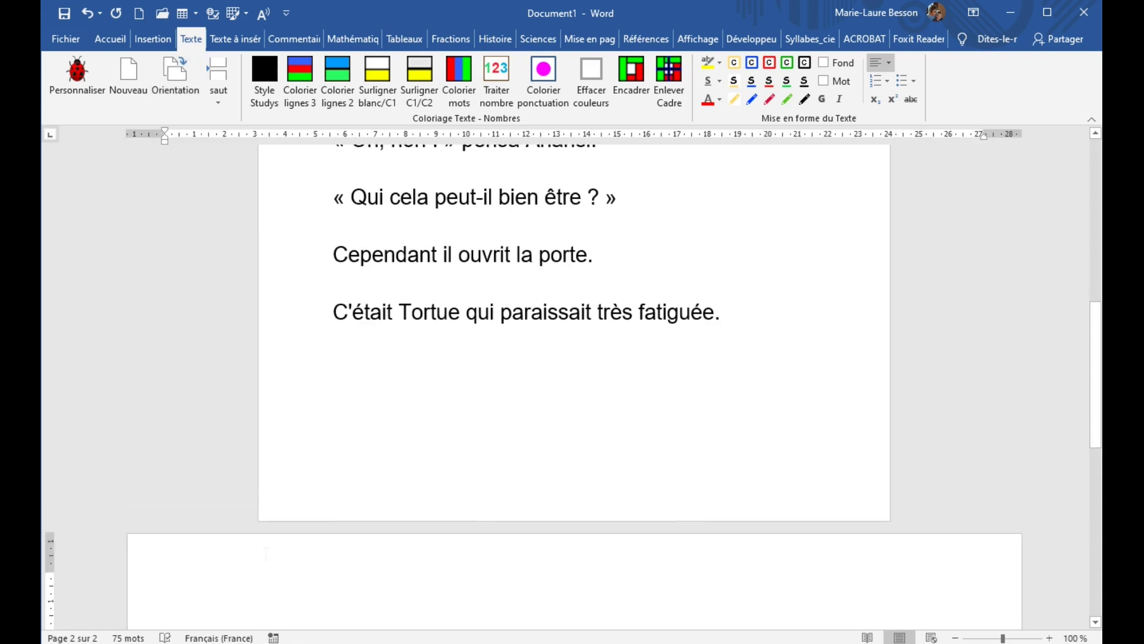
Compare the orientation of the two pages and undo the section break and landscape change.
{"action": "scroll", "coordinate": [572, 382], "scroll_direction": "up", "scroll_amount": 10}
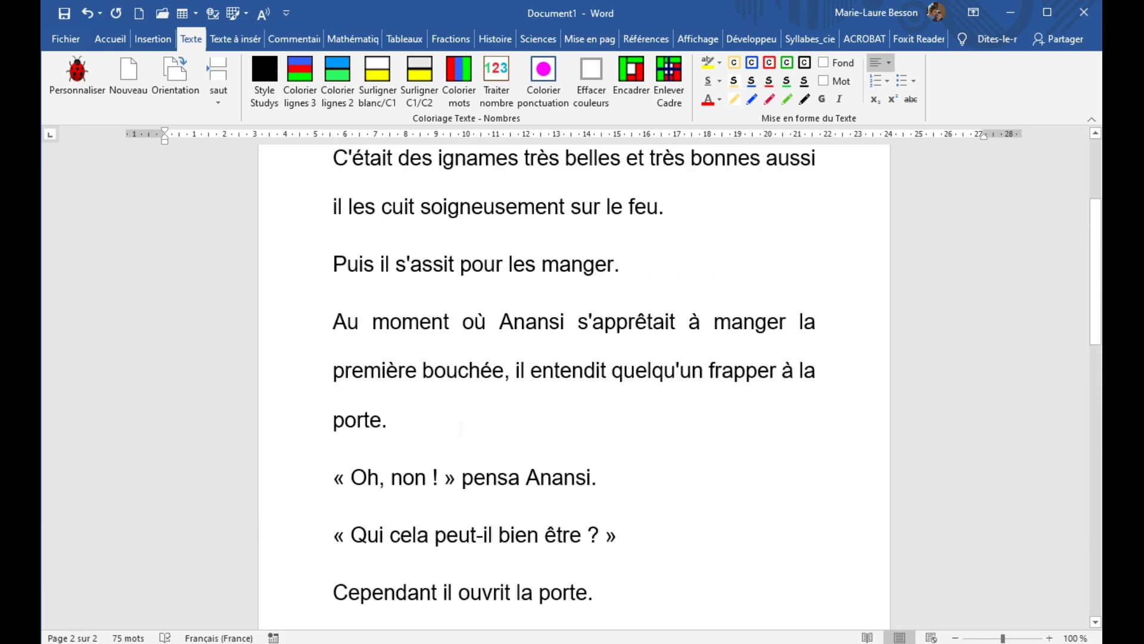
{"action": "scroll", "coordinate": [572, 381], "scroll_direction": "down", "scroll_amount": 3}
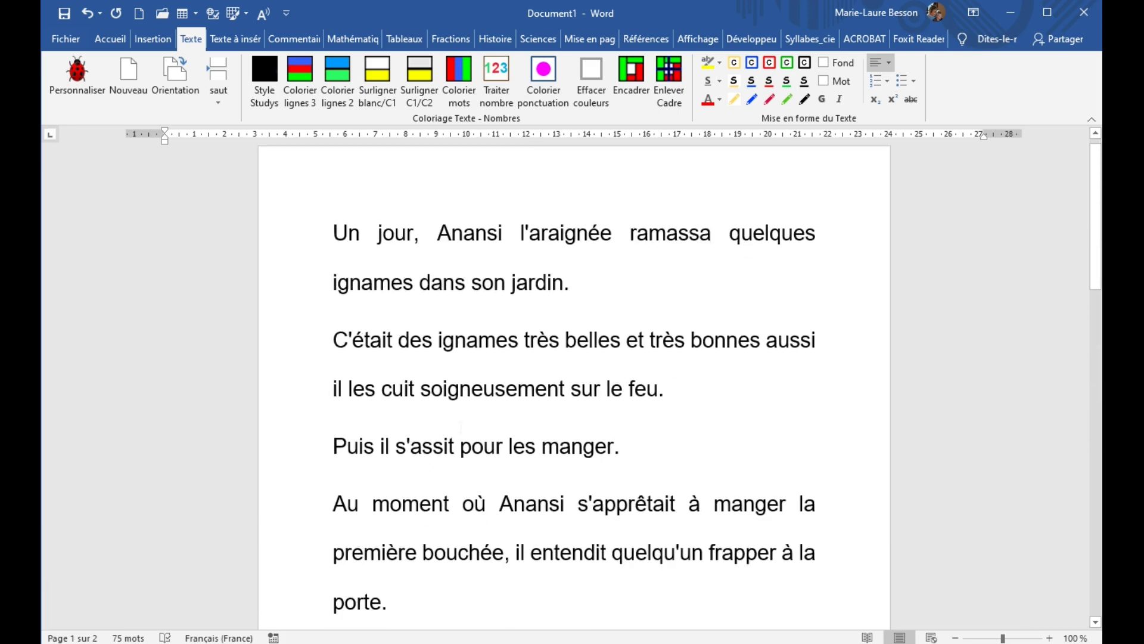
{"action": "scroll", "coordinate": [461, 428], "scroll_direction": "down", "scroll_amount": 6}
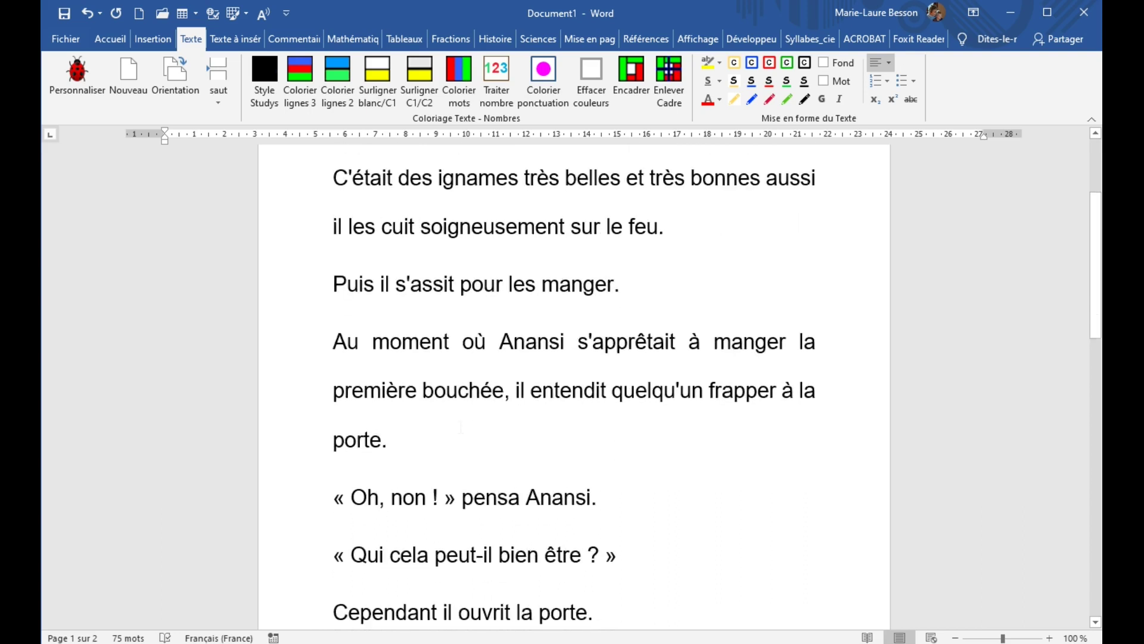
{"action": "scroll", "coordinate": [461, 429], "scroll_direction": "down", "scroll_amount": 3}
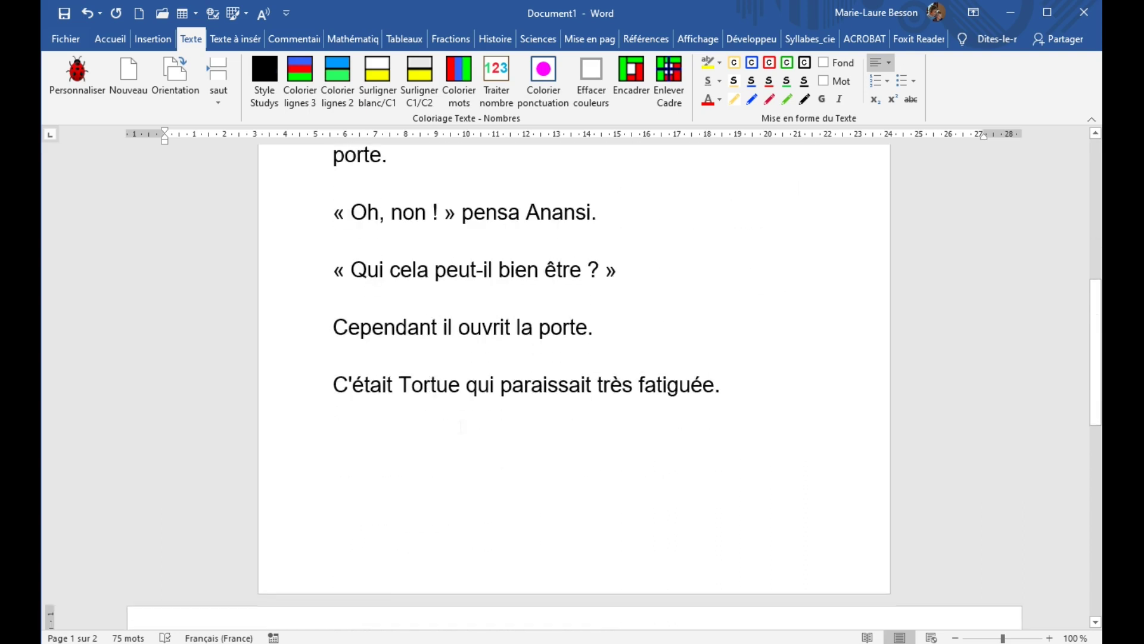
{"action": "scroll", "coordinate": [465, 427], "scroll_direction": "up", "scroll_amount": 5}
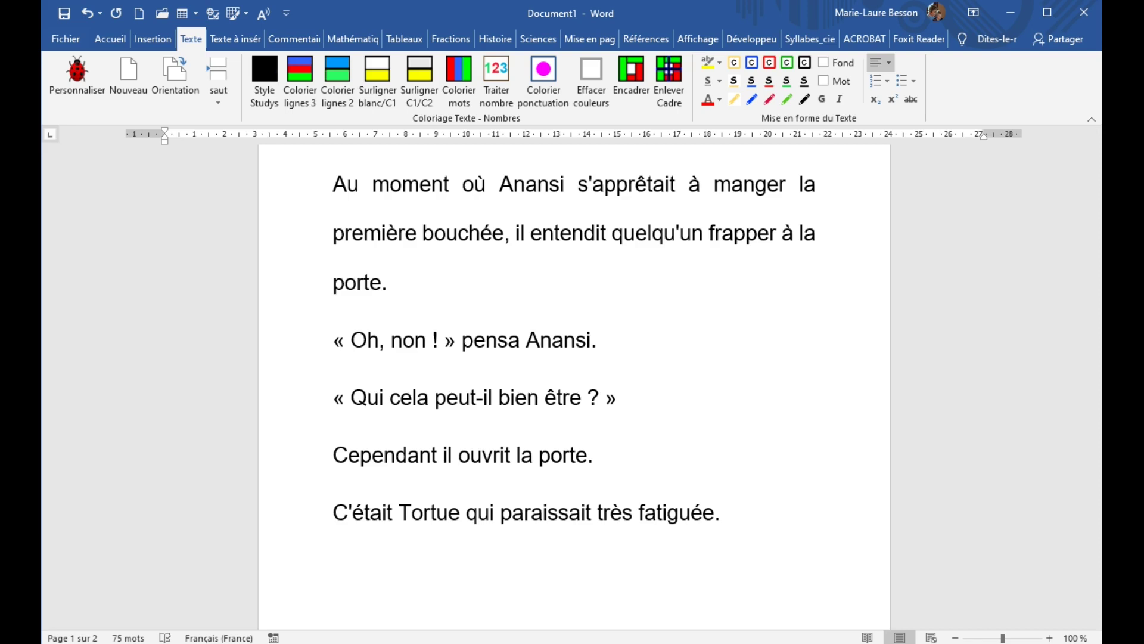
{"action": "key", "text": "ctrl+z"}
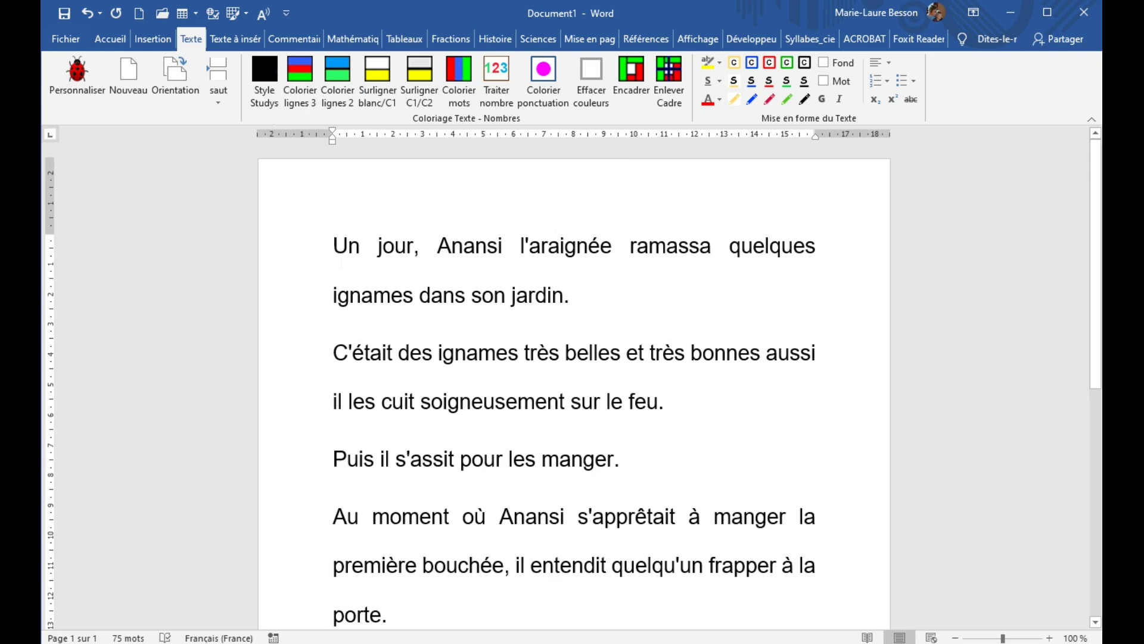
Apply the Normal style to the first two paragraphs of the story.
{"action": "left_click_drag", "start_coordinate": [333, 246], "coordinate": [685, 402]}
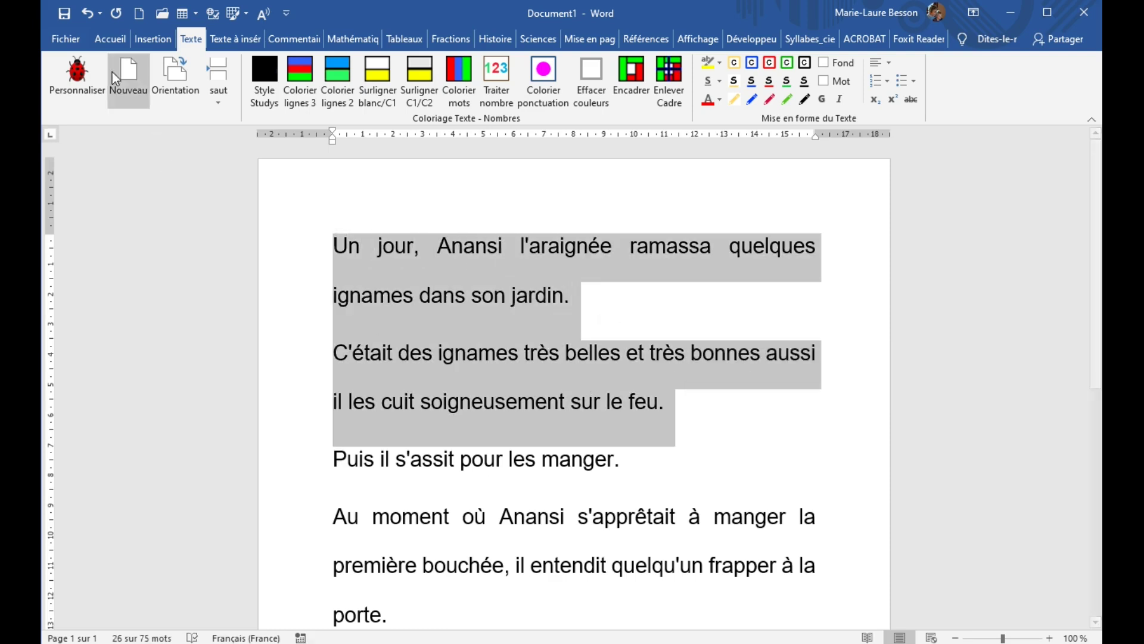
{"action": "left_click", "coordinate": [109, 39]}
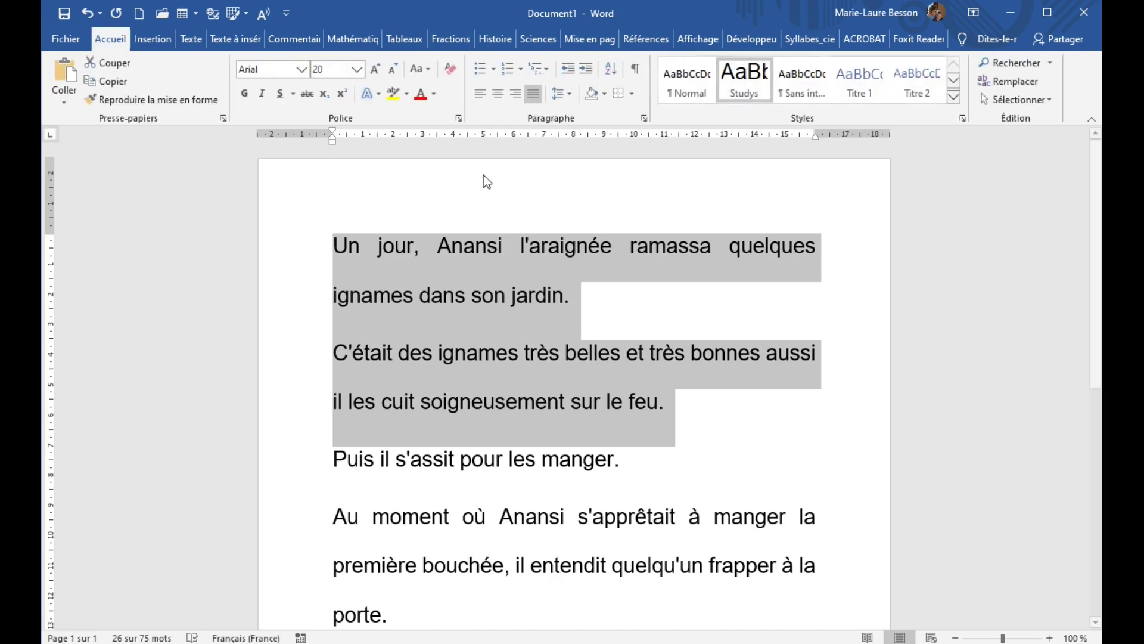
{"action": "left_click", "coordinate": [700, 81]}
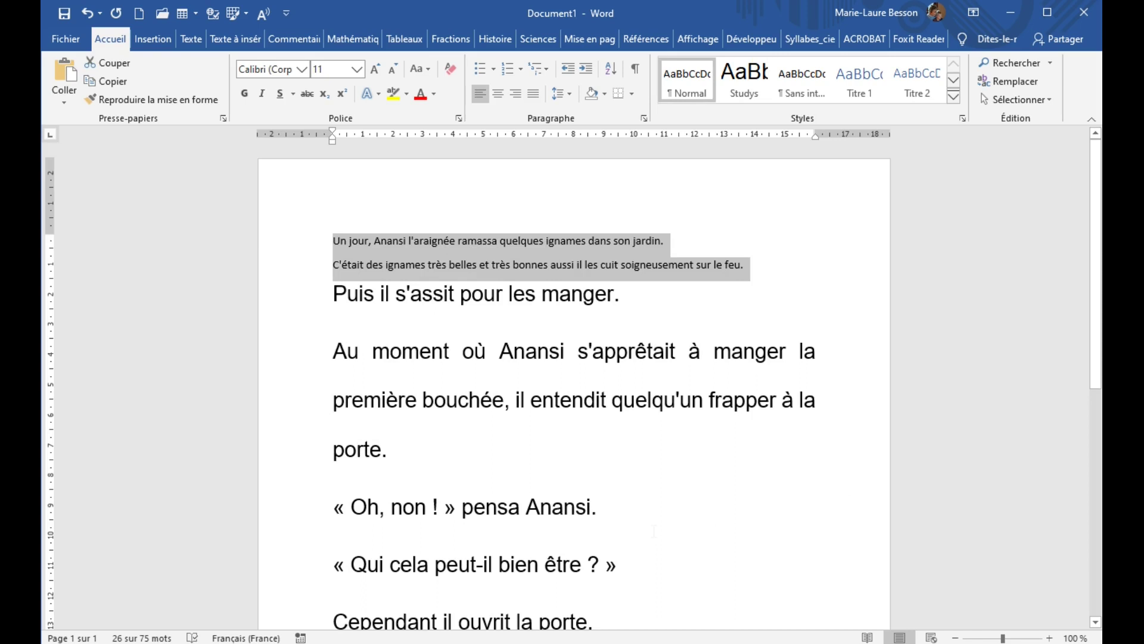
Apply the Studys style to the text so the opening paragraphs match the rest.
{"action": "left_click", "coordinate": [188, 37]}
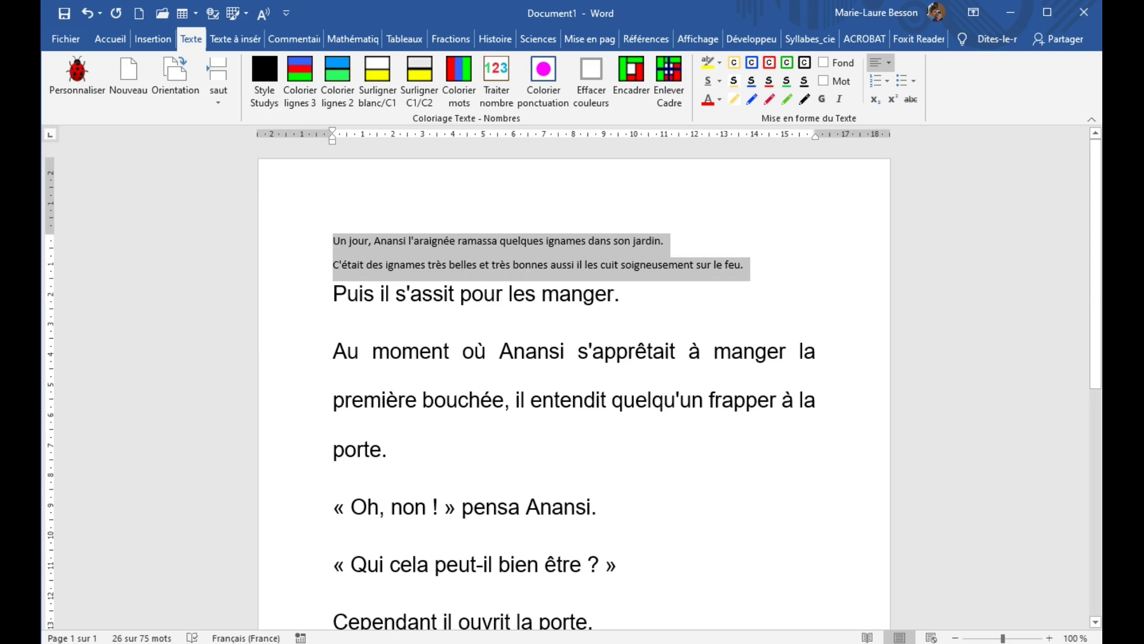
{"action": "left_click", "coordinate": [390, 293]}
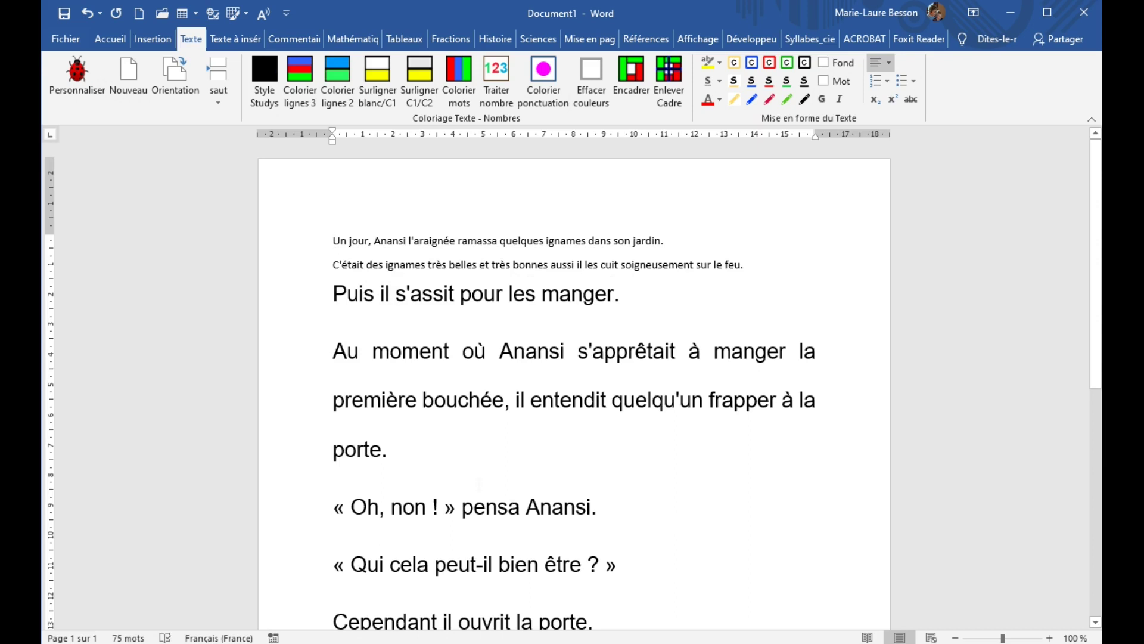
{"action": "left_click", "coordinate": [266, 71]}
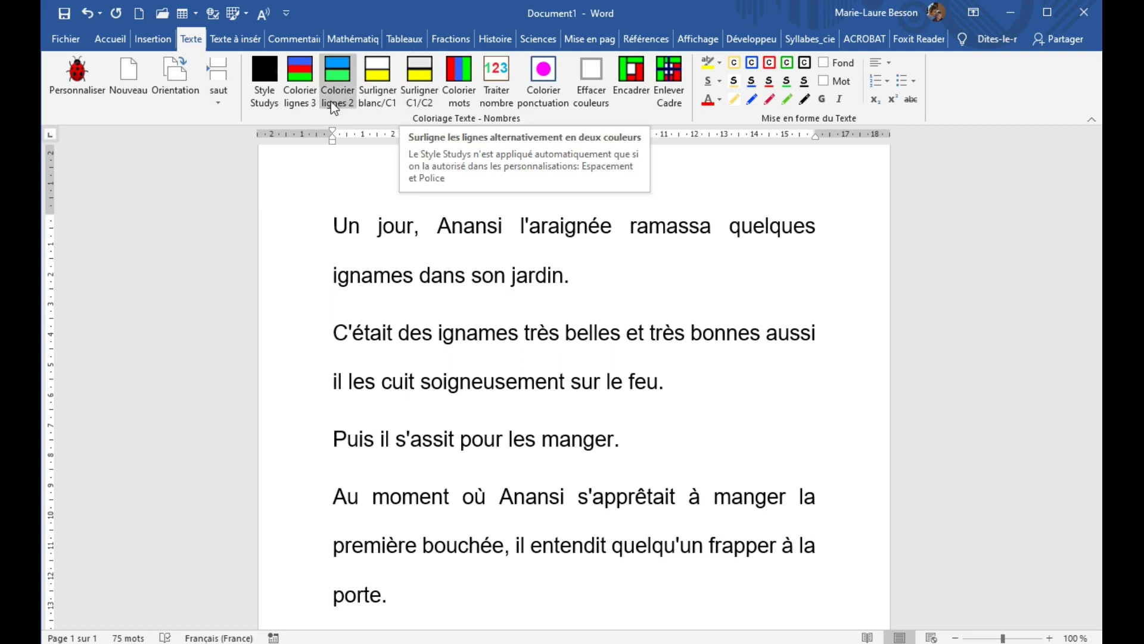
Color the text lines alternately in three colors.
{"action": "left_click", "coordinate": [307, 74]}
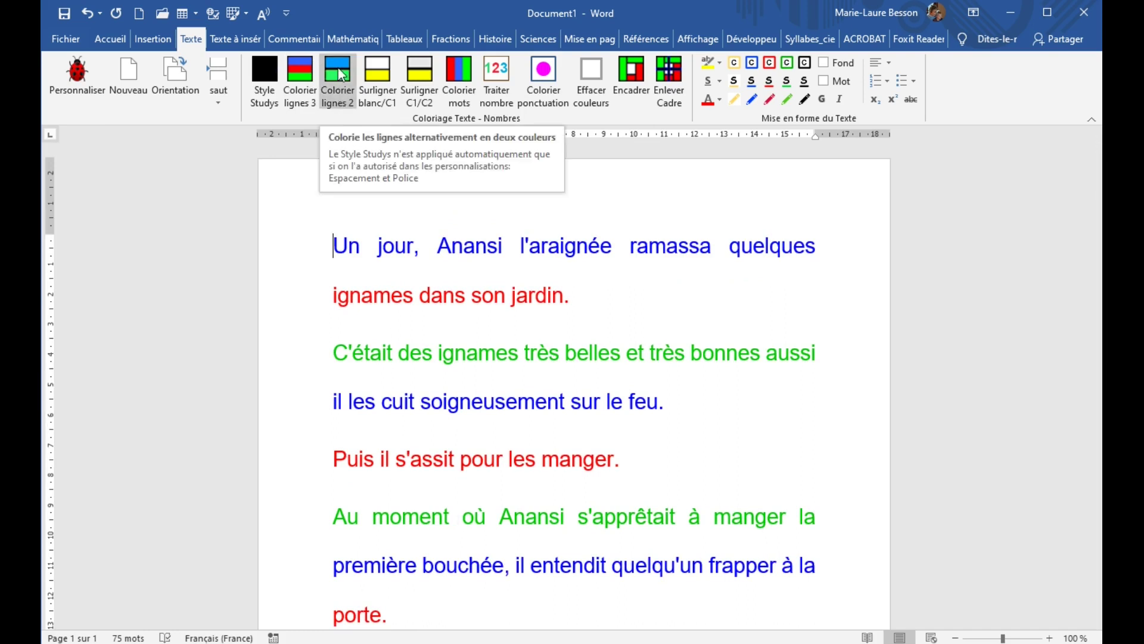
Recolor the text lines alternately in two colors and highlight every other line in yellow.
{"action": "left_click", "coordinate": [342, 102]}
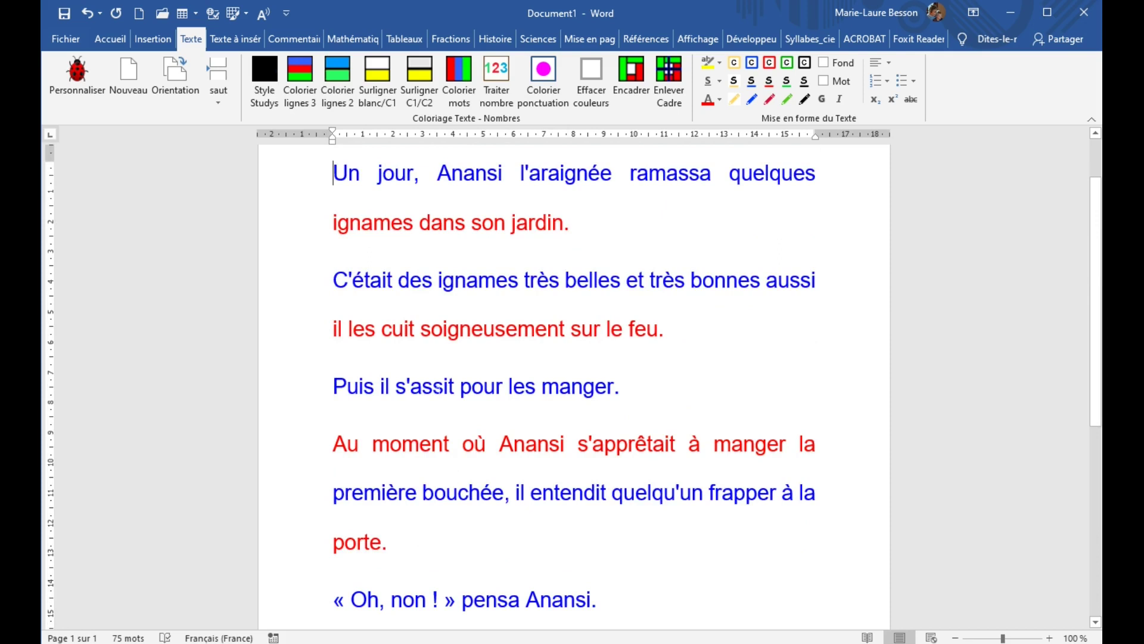
{"action": "left_click", "coordinate": [369, 74]}
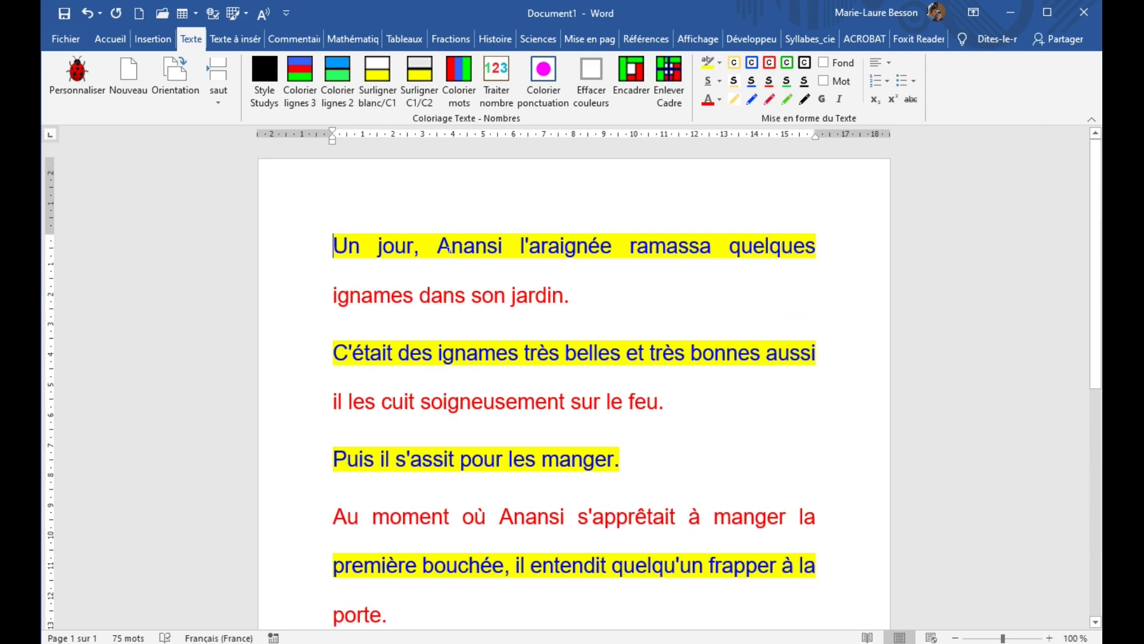
Highlight the text lines alternately in yellow and gray, and clear all colors from the text.
{"action": "left_click", "coordinate": [420, 76]}
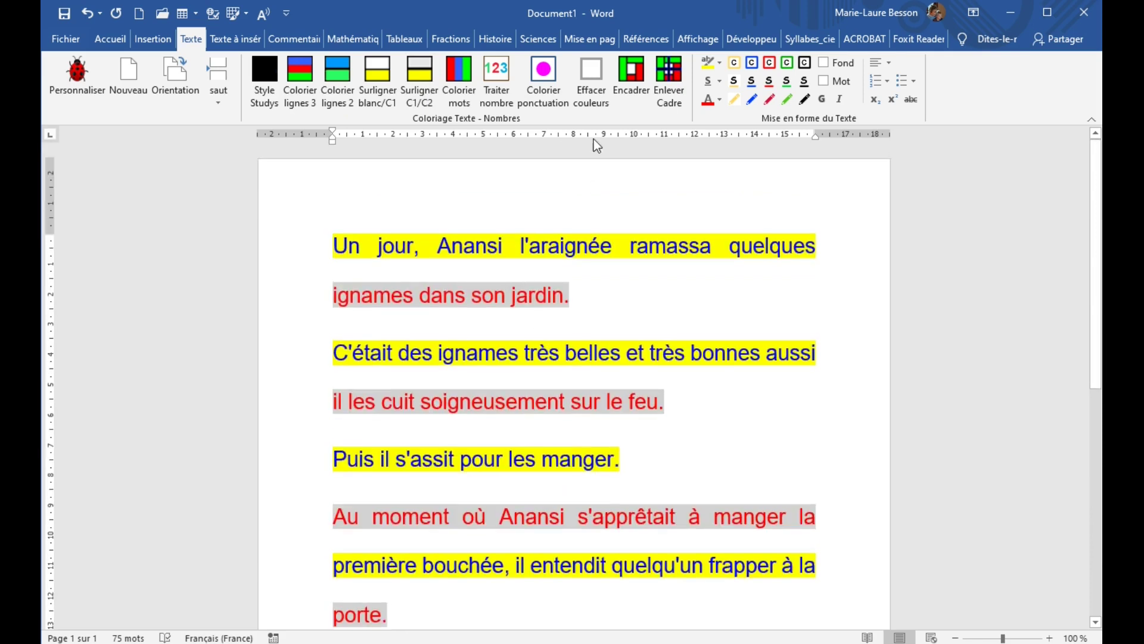
{"action": "left_click", "coordinate": [594, 77]}
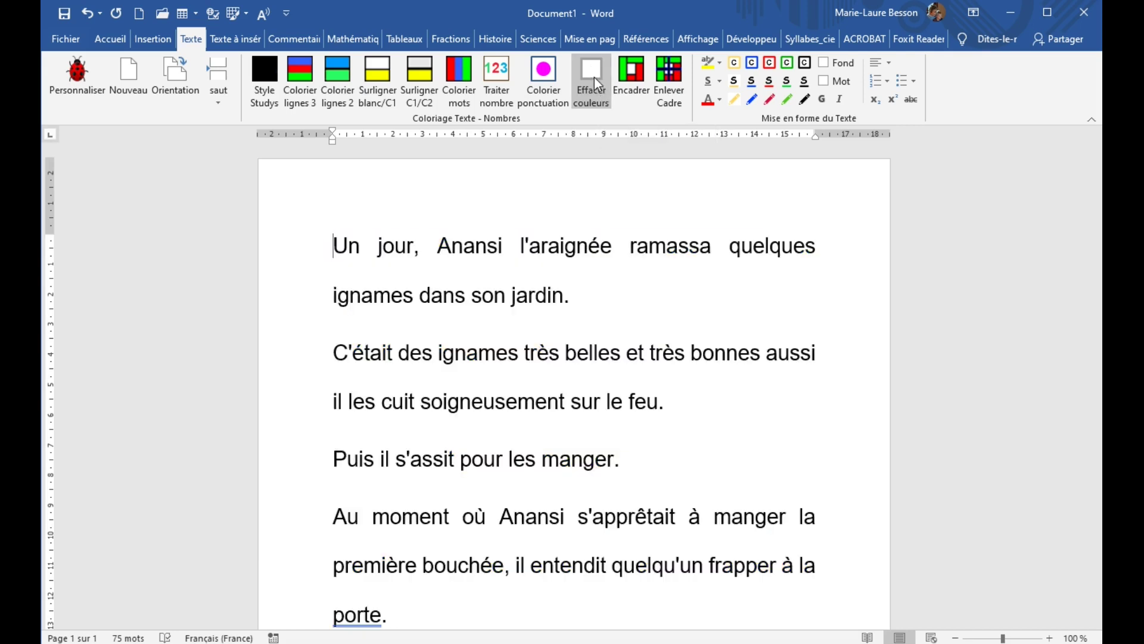
Color the words of the text alternately in red, blue and green, and clear the colors again.
{"action": "left_click", "coordinate": [463, 71]}
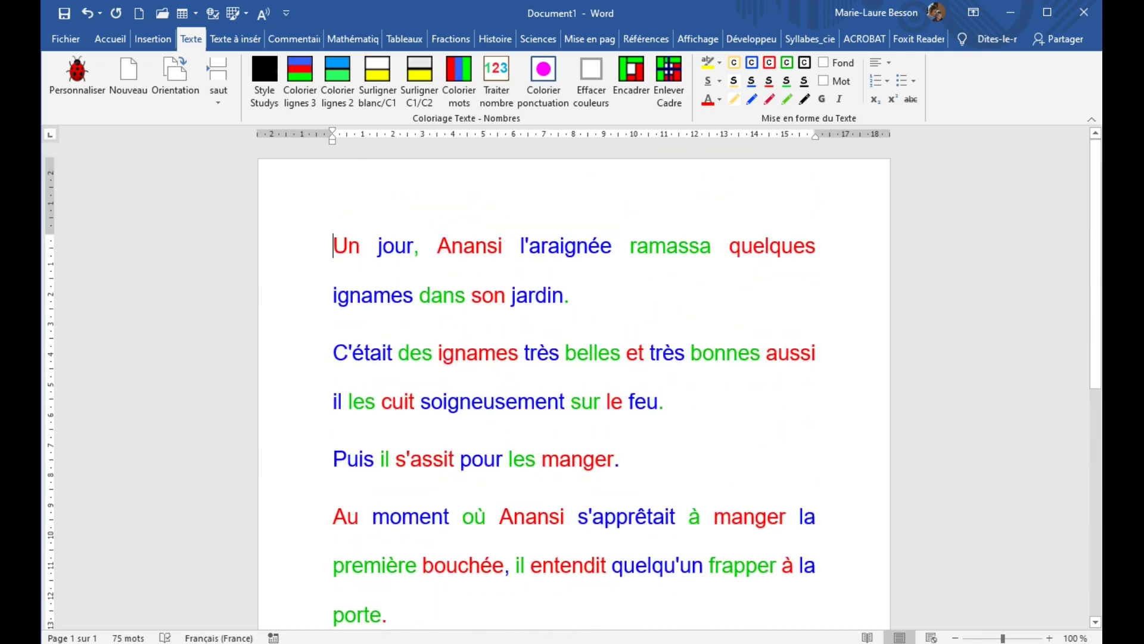
{"action": "left_click", "coordinate": [594, 66]}
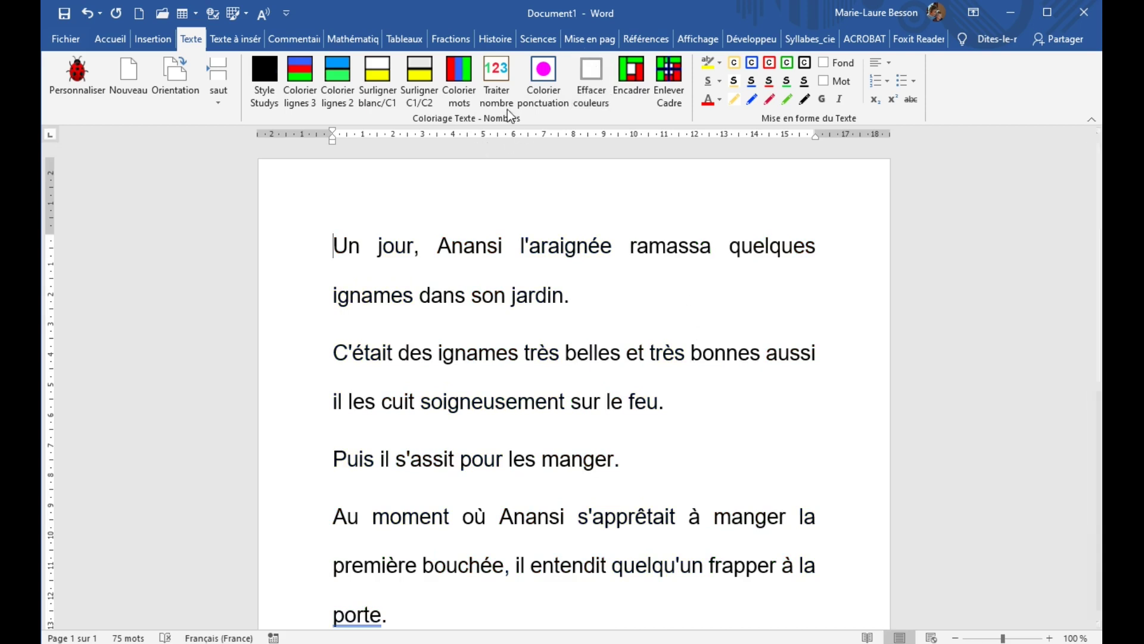
Color the punctuation marks of the whole text in magenta, and clear the colors again.
{"action": "left_click", "coordinate": [547, 72]}
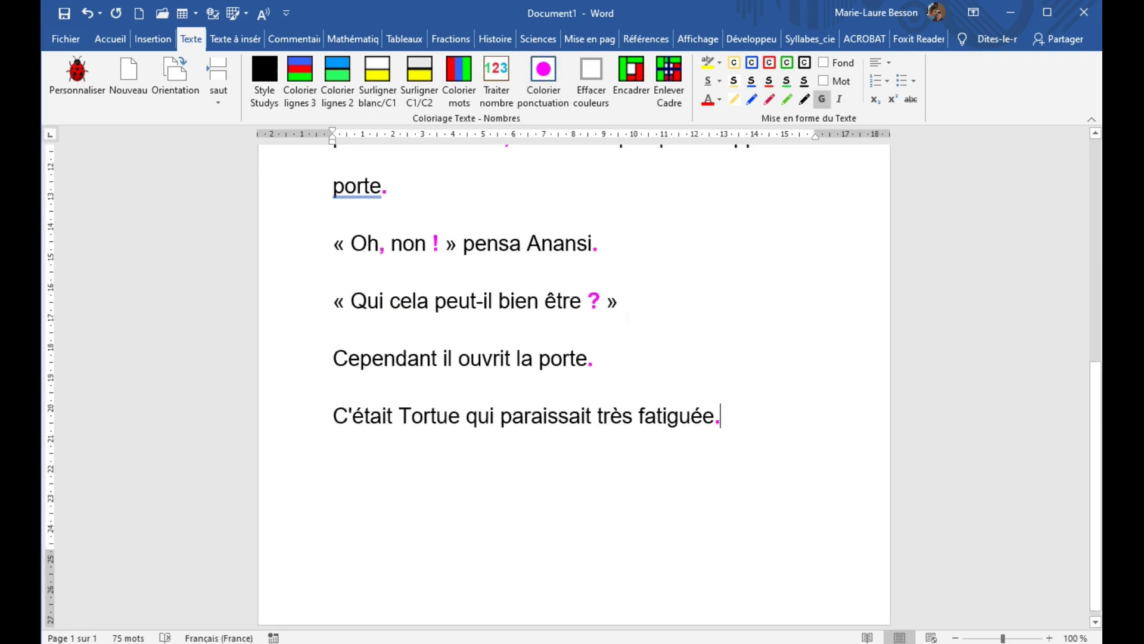
{"action": "scroll", "coordinate": [574, 382], "scroll_direction": "up", "scroll_amount": 7}
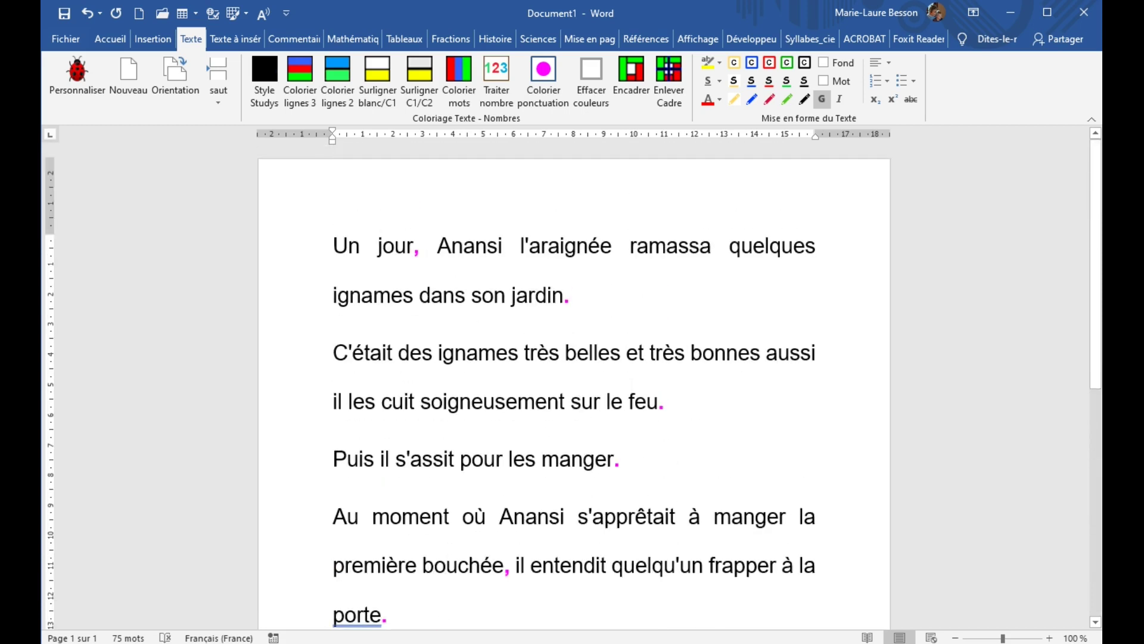
{"action": "left_click", "coordinate": [590, 76]}
Reapply the Studys style and remove the bold formatting from the entire text.
{"action": "left_click", "coordinate": [260, 67]}
{"action": "key", "text": "ctrl+a"}
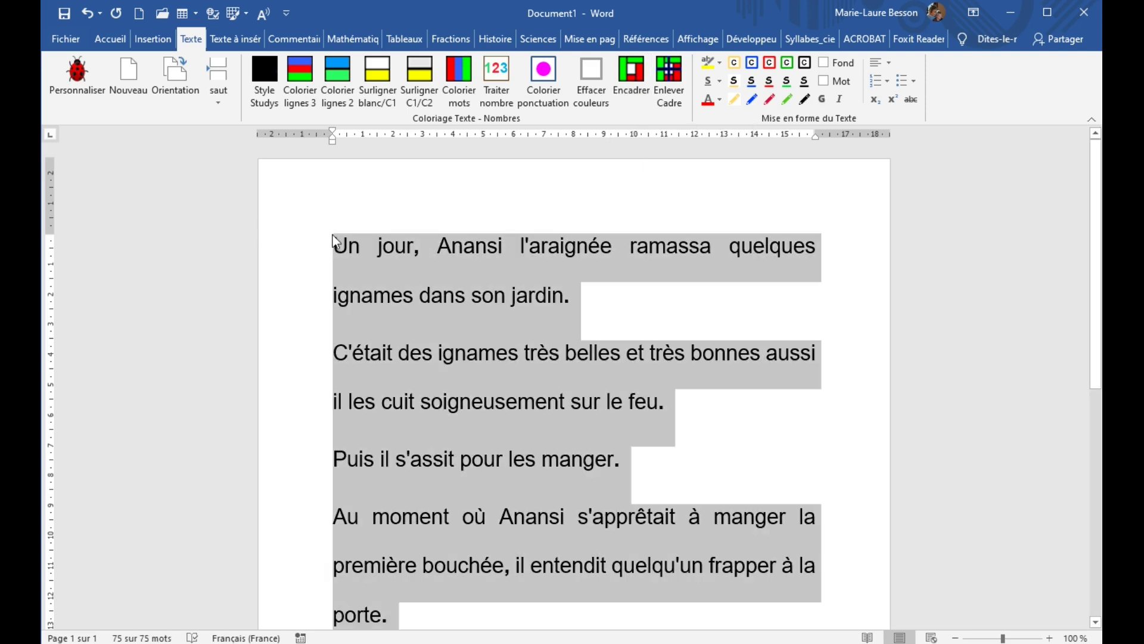
{"action": "left_click", "coordinate": [118, 43]}
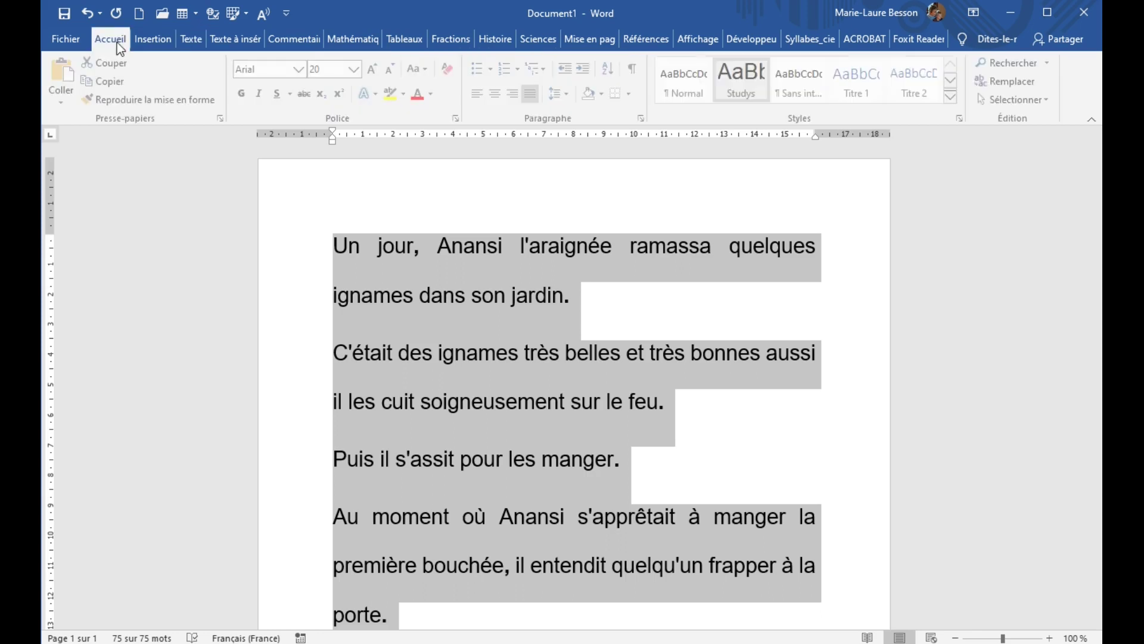
{"action": "left_click", "coordinate": [242, 94]}
{"action": "left_click", "coordinate": [242, 95]}
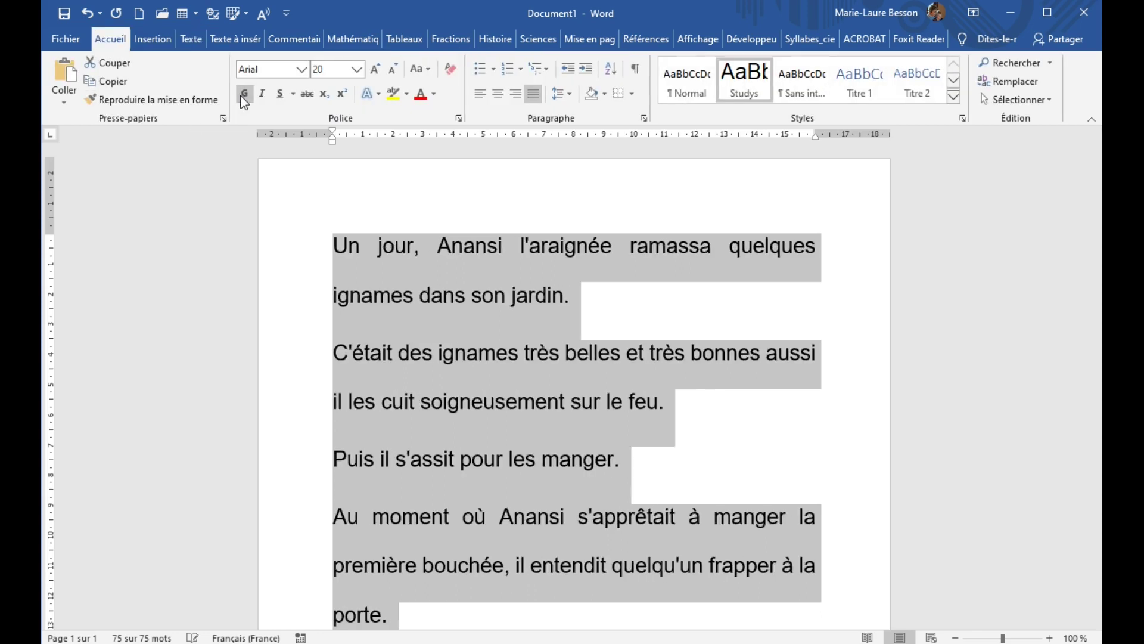
Surround the text with the multicolored frame and remove the frame again.
{"action": "left_click", "coordinate": [191, 39]}
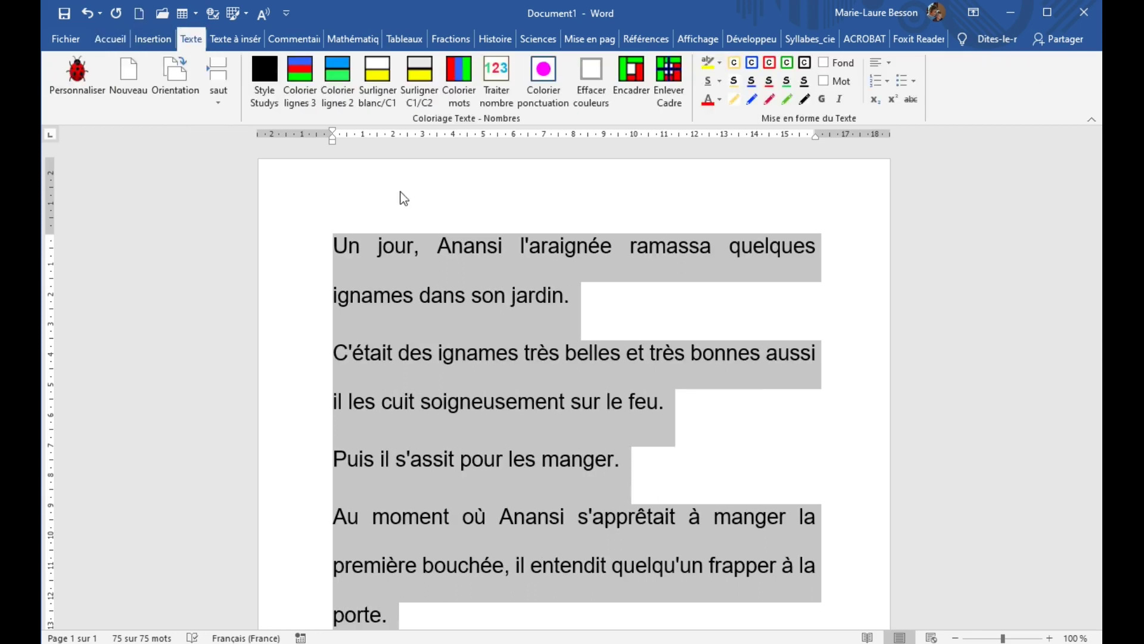
{"action": "left_click", "coordinate": [565, 246]}
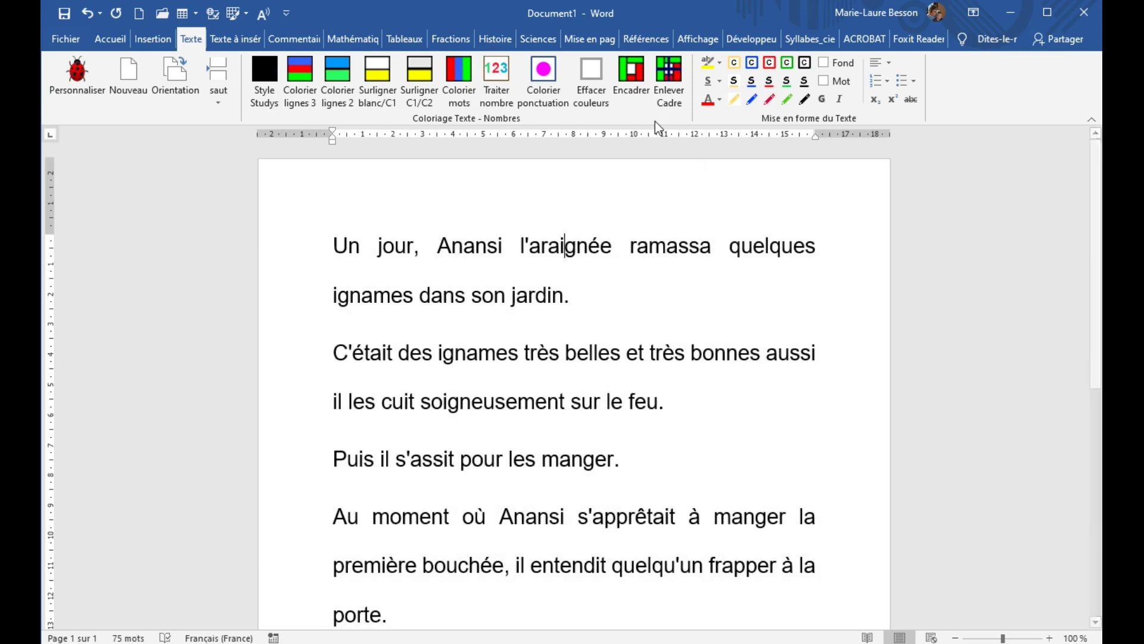
{"action": "left_click", "coordinate": [634, 83]}
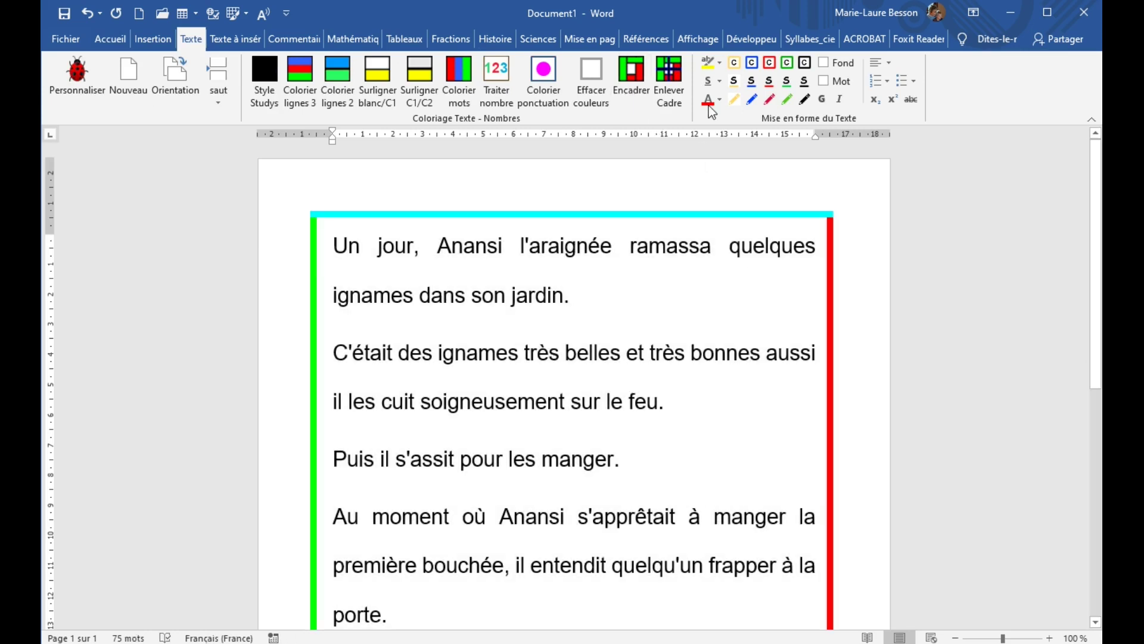
{"action": "left_click", "coordinate": [679, 72]}
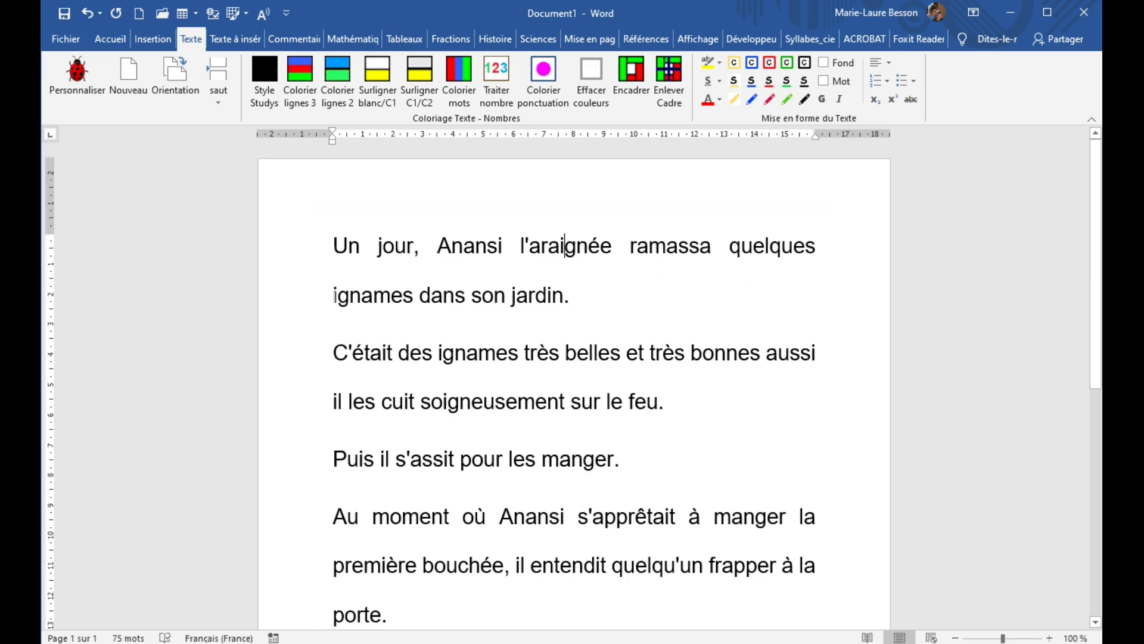
Insert three empty lines before the paragraph that begins "C'était des ignames".
{"action": "left_click", "coordinate": [334, 353]}
{"action": "key", "text": "Return"}
{"action": "key", "text": "Return"}
{"action": "key", "text": "Return"}
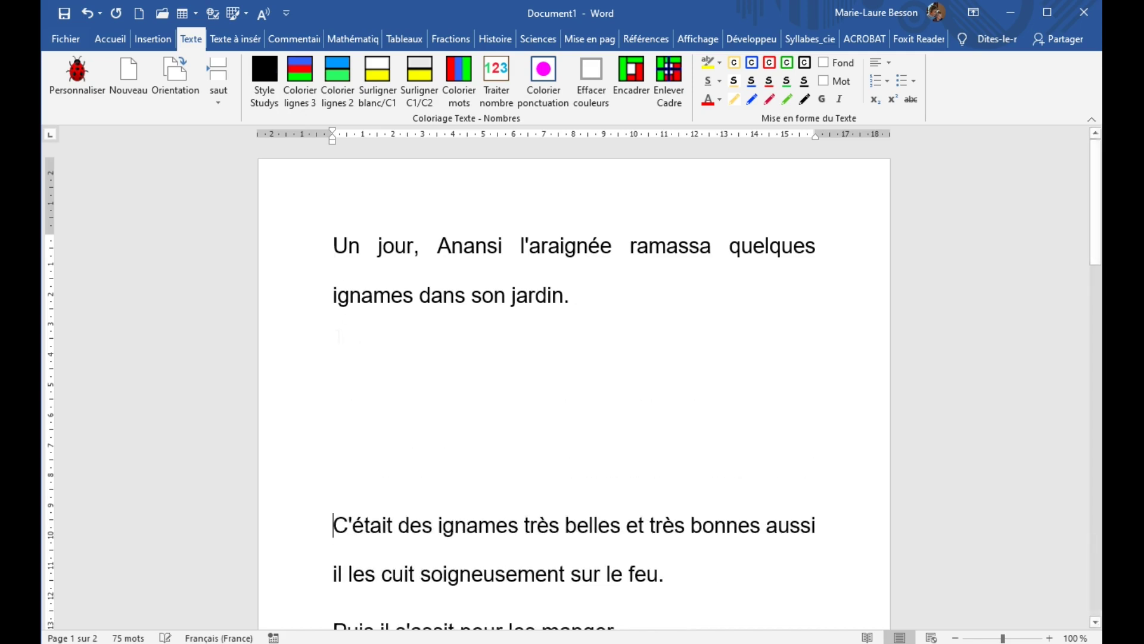
{"action": "left_click", "coordinate": [337, 295]}
{"action": "left_click", "coordinate": [608, 302]}
{"action": "key", "text": "Return"}
{"action": "type", "text": "123456"}
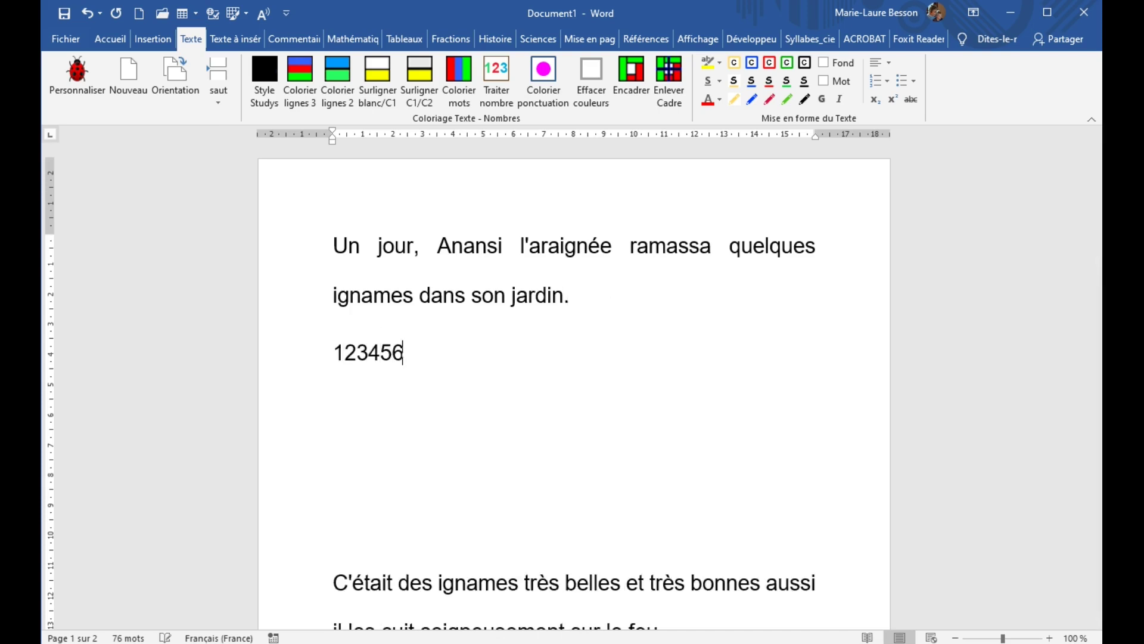
{"action": "type", "text": "7890,4567"}
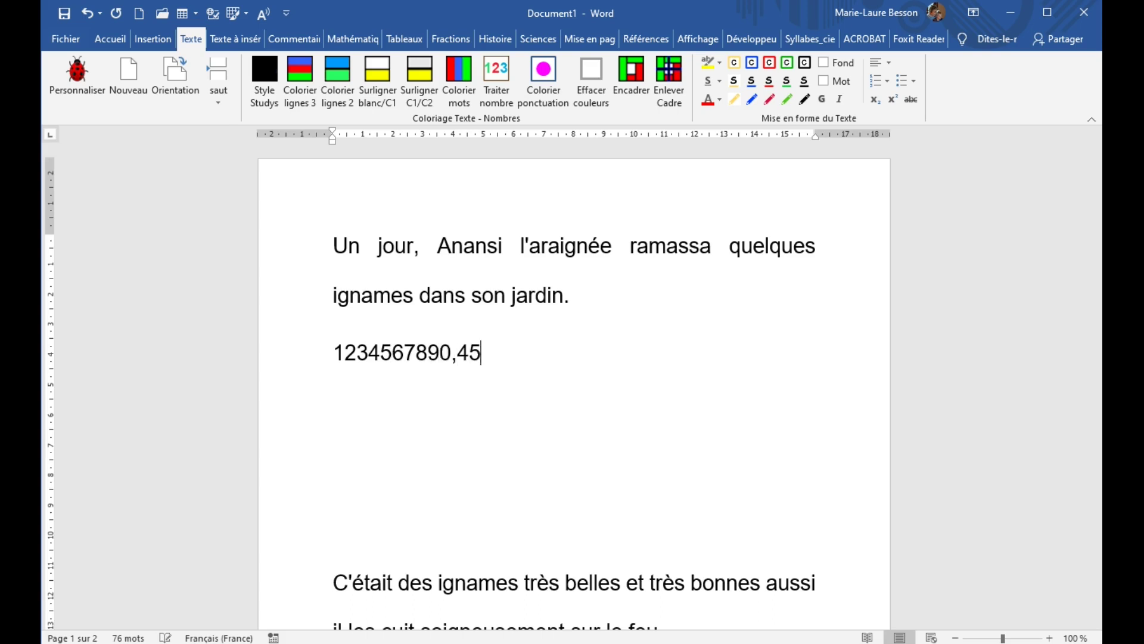
{"action": "type", "text": "89"}
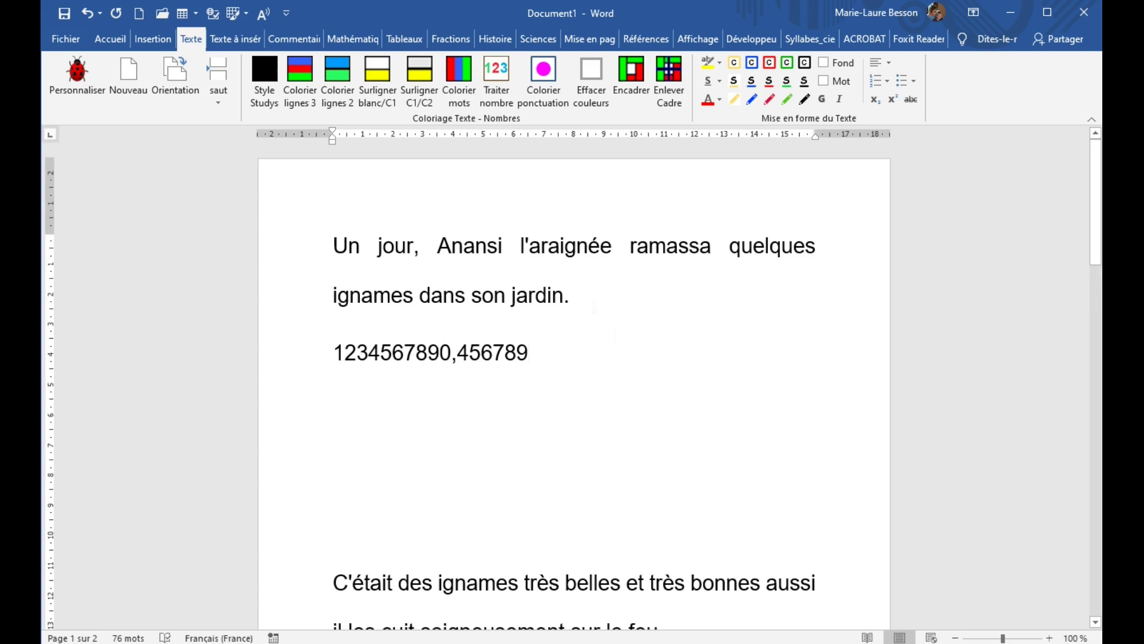
{"action": "left_click", "coordinate": [492, 77]}
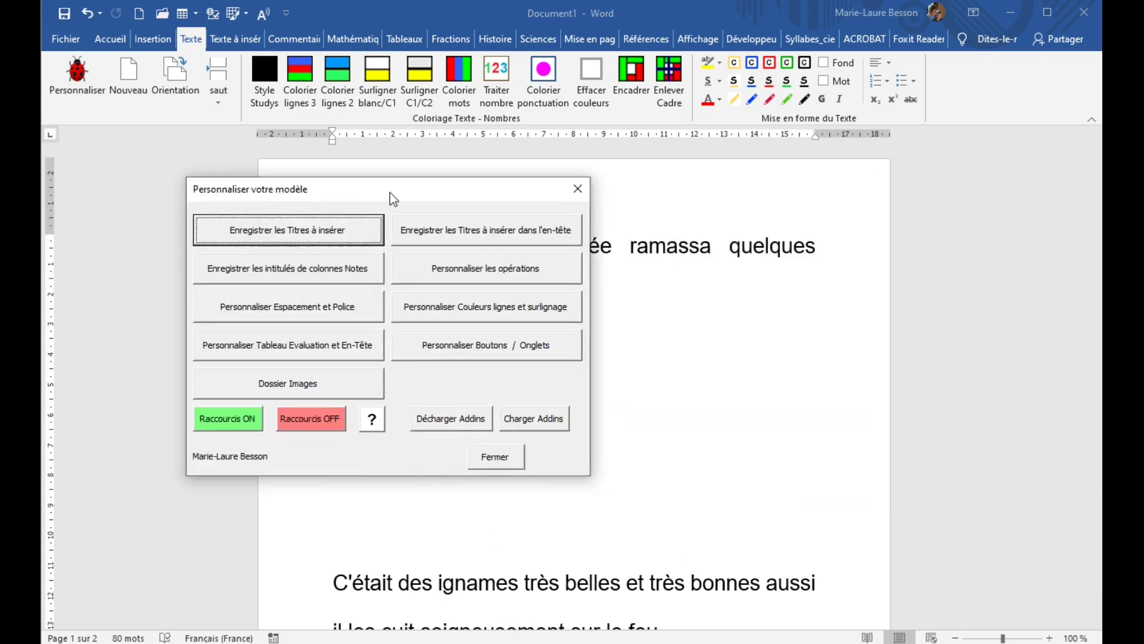
Customize the template's font settings to size 14, bold and blue, and save them.
{"action": "left_click_drag", "start_coordinate": [390, 192], "coordinate": [422, 188]}
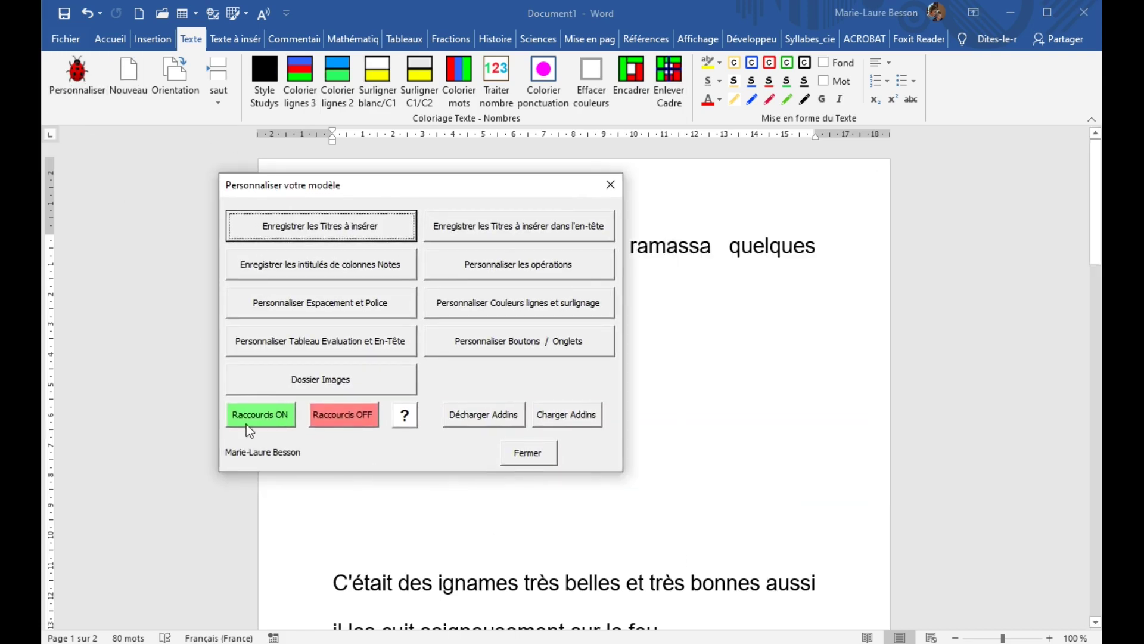
{"action": "left_click", "coordinate": [293, 305]}
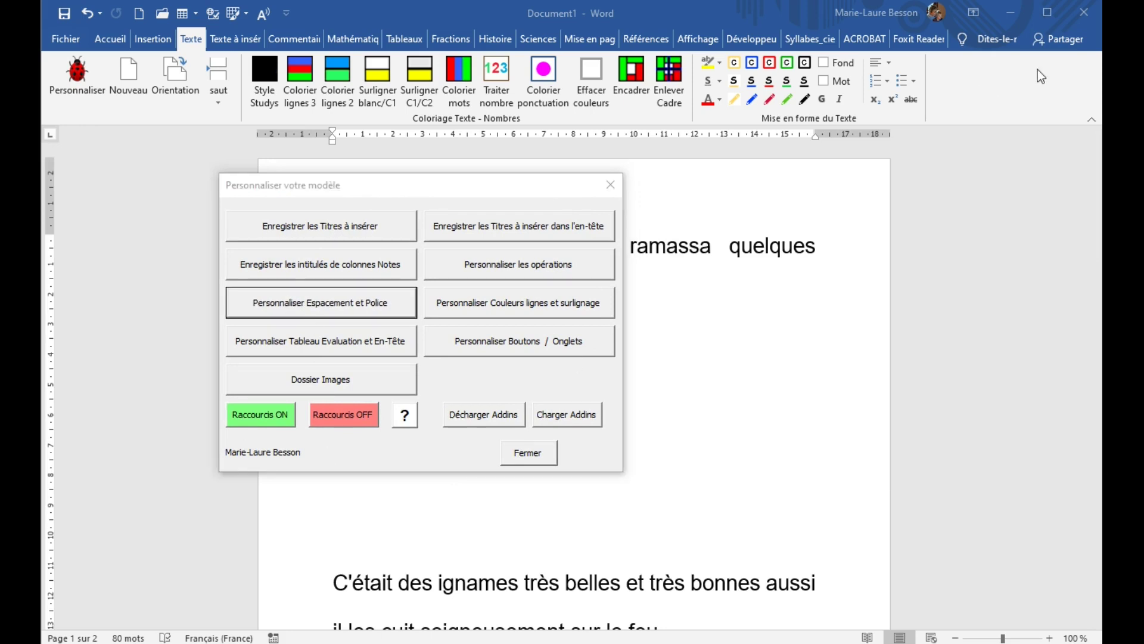
{"action": "left_click_drag", "start_coordinate": [731, 188], "coordinate": [489, 176]}
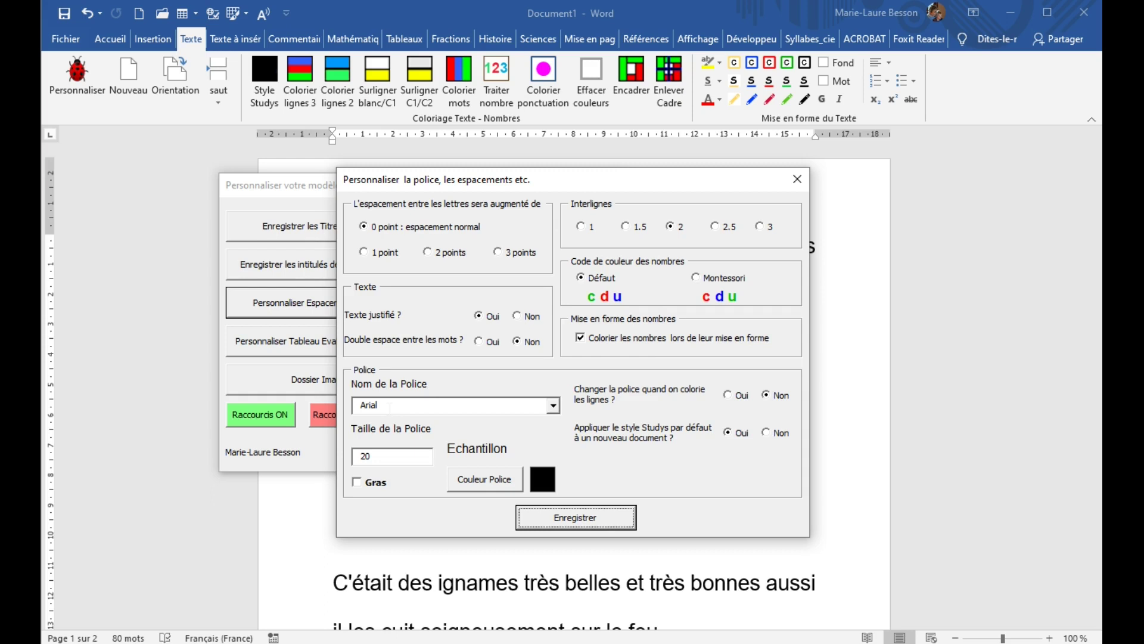
{"action": "double_click", "coordinate": [365, 456]}
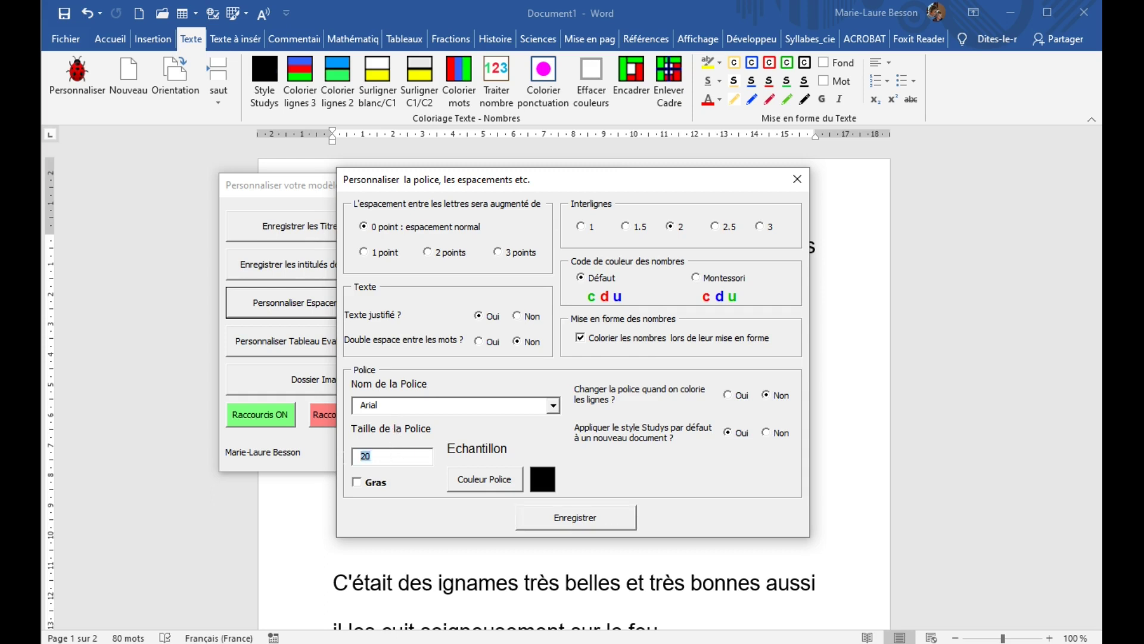
{"action": "type", "text": "14"}
{"action": "left_click", "coordinate": [356, 487]}
{"action": "left_click", "coordinate": [491, 484]}
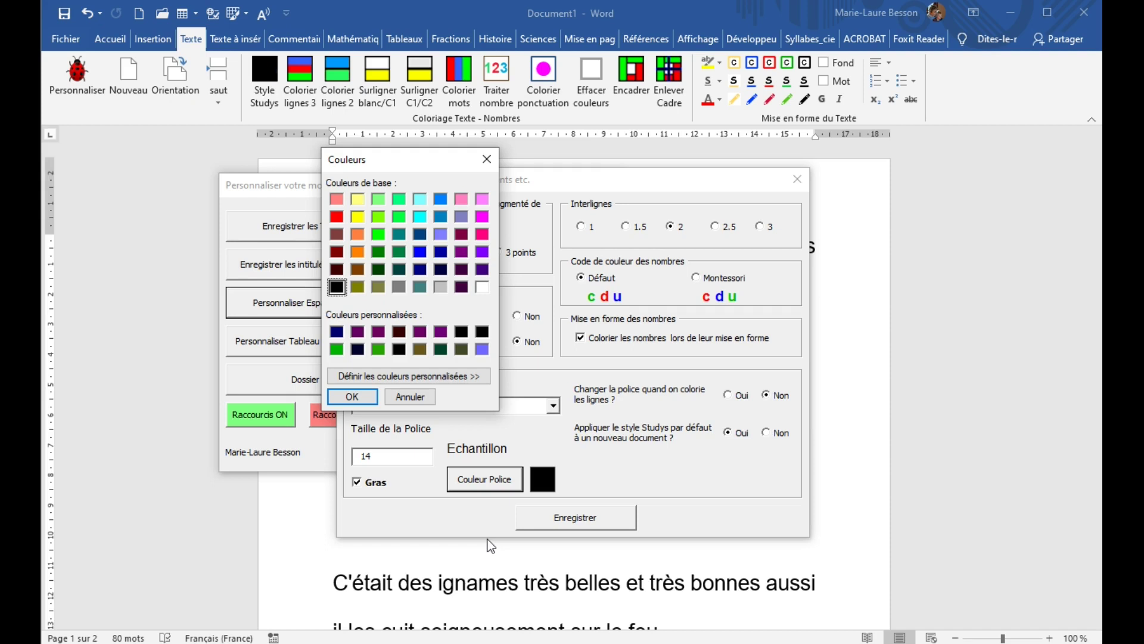
{"action": "left_click", "coordinate": [420, 251]}
{"action": "left_click", "coordinate": [352, 397]}
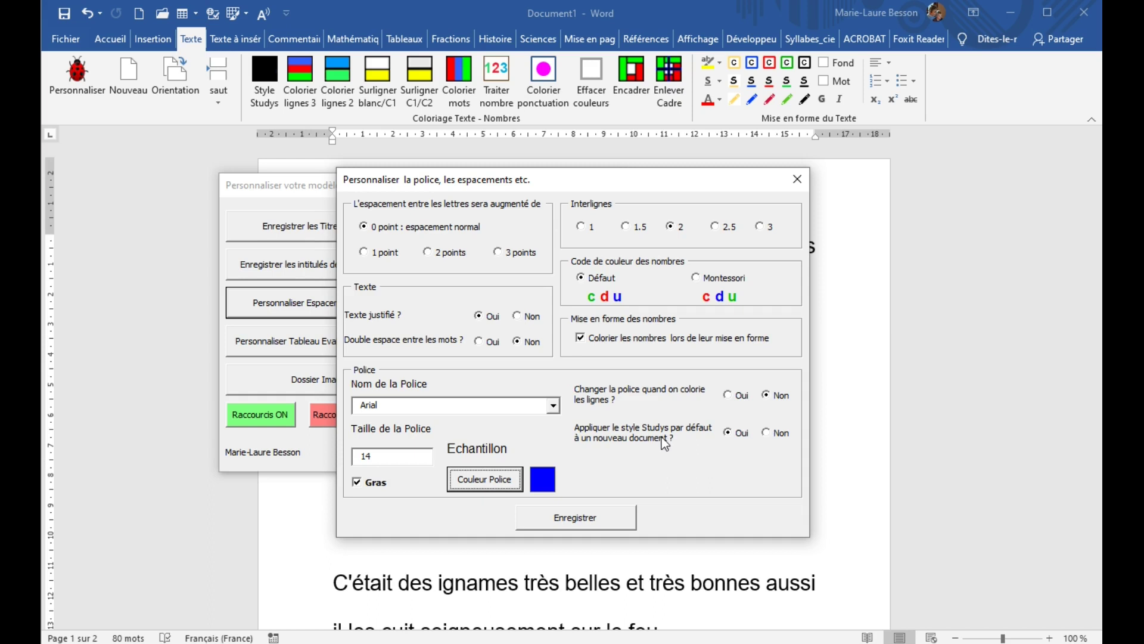
{"action": "left_click", "coordinate": [586, 524]}
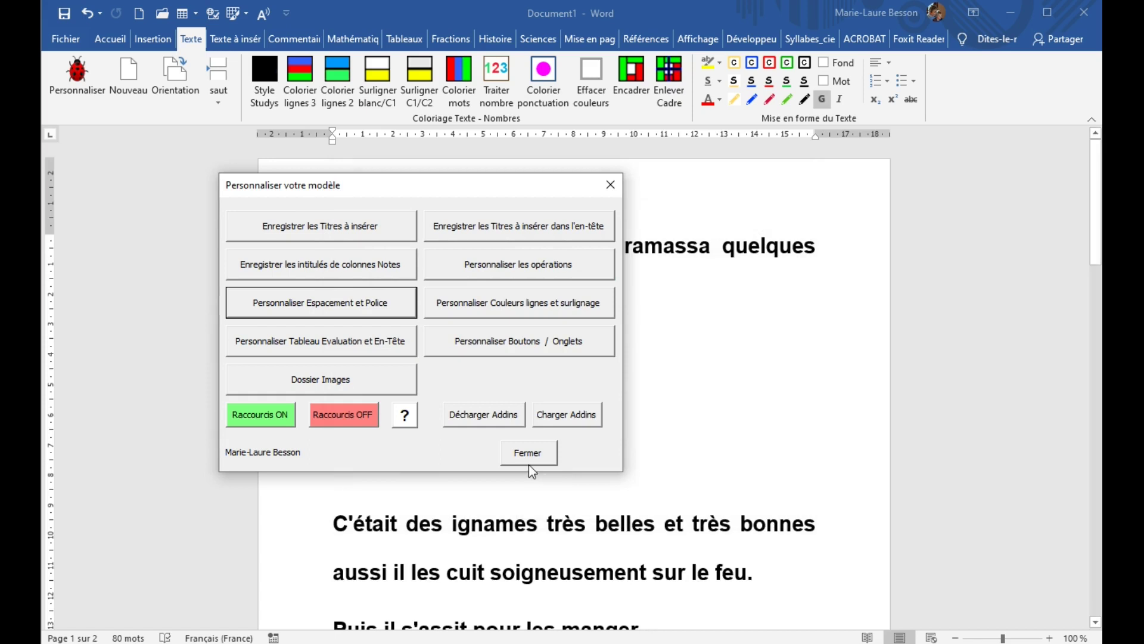
Close the customization dialog, apply the Studys style to the text, and reprocess the number with the Traiter nombre tool.
{"action": "left_click", "coordinate": [524, 453]}
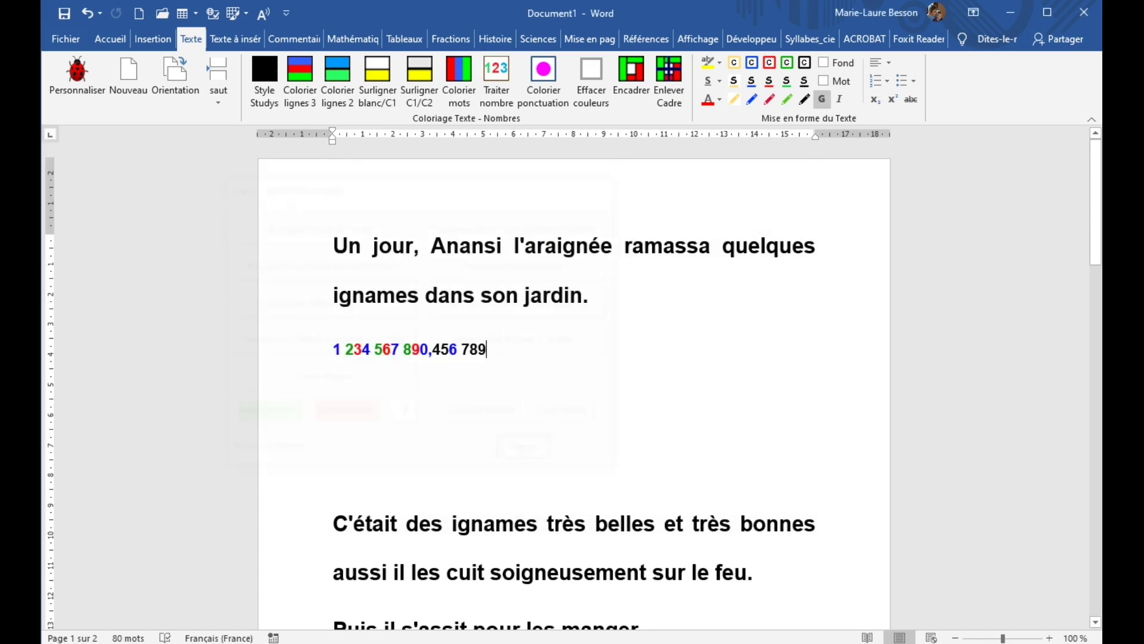
{"action": "left_click", "coordinate": [274, 72]}
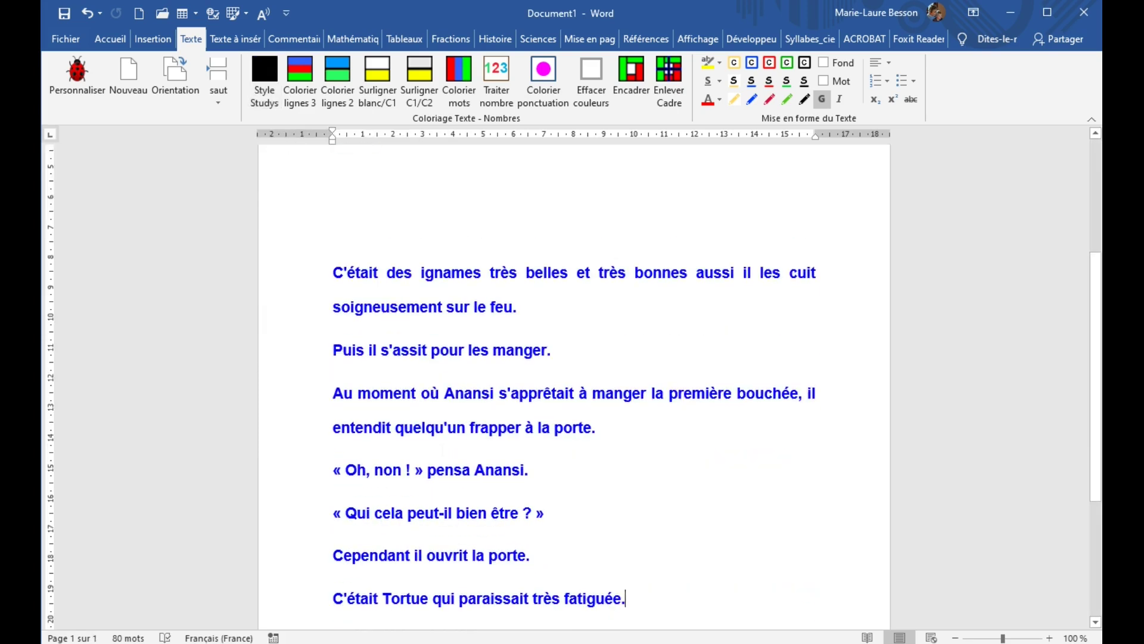
{"action": "scroll", "coordinate": [443, 449], "scroll_direction": "up", "scroll_amount": 4}
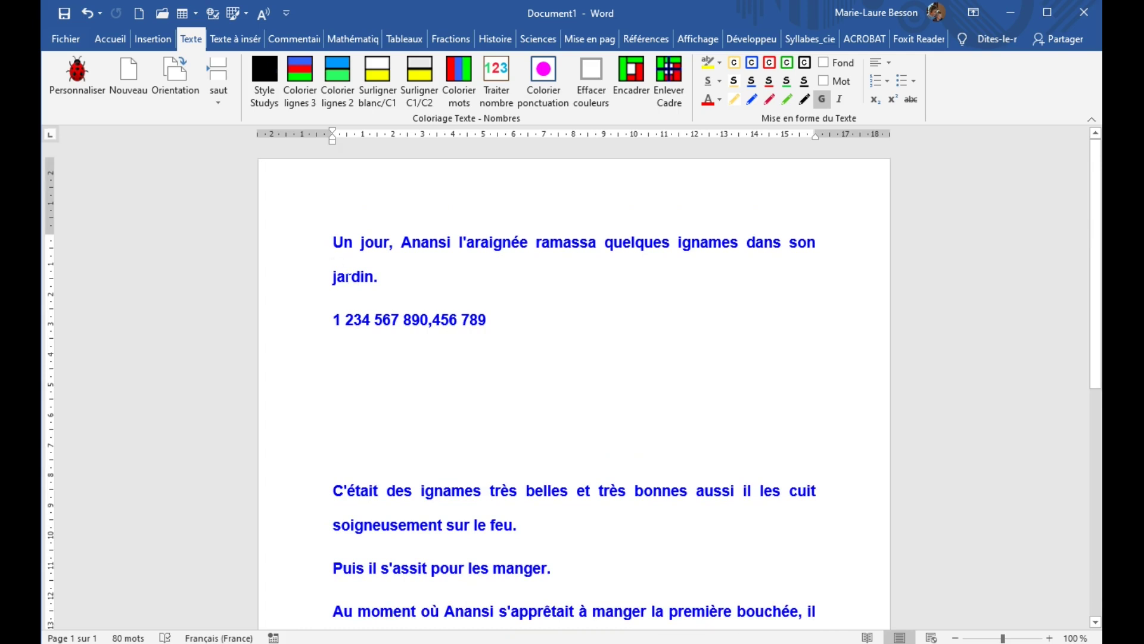
{"action": "left_click", "coordinate": [495, 70]}
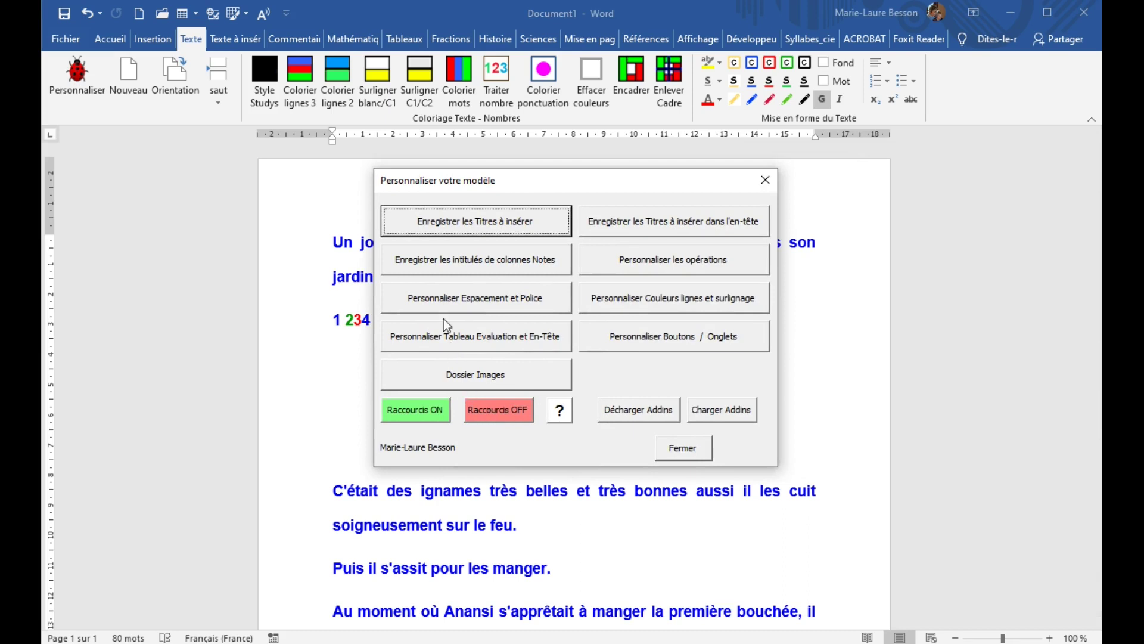
Set the template's font back to size 20, not bold and black in the spacing and font settings, and save.
{"action": "left_click", "coordinate": [441, 310]}
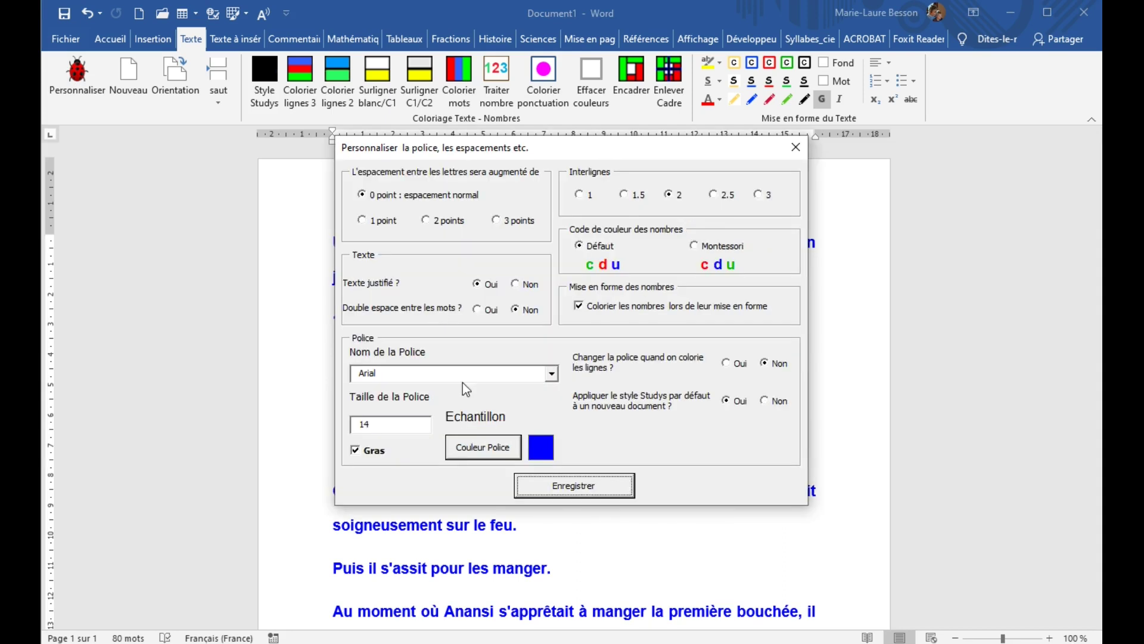
{"action": "left_click", "coordinate": [356, 451]}
{"action": "double_click", "coordinate": [362, 423]}
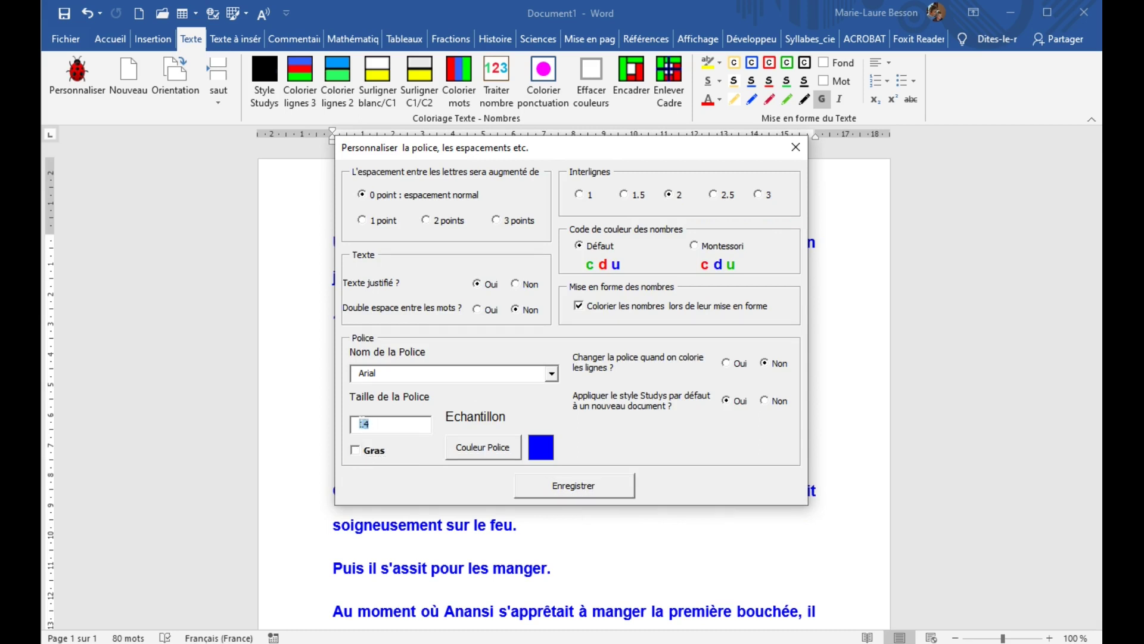
{"action": "type", "text": "20"}
{"action": "left_click", "coordinate": [492, 454]}
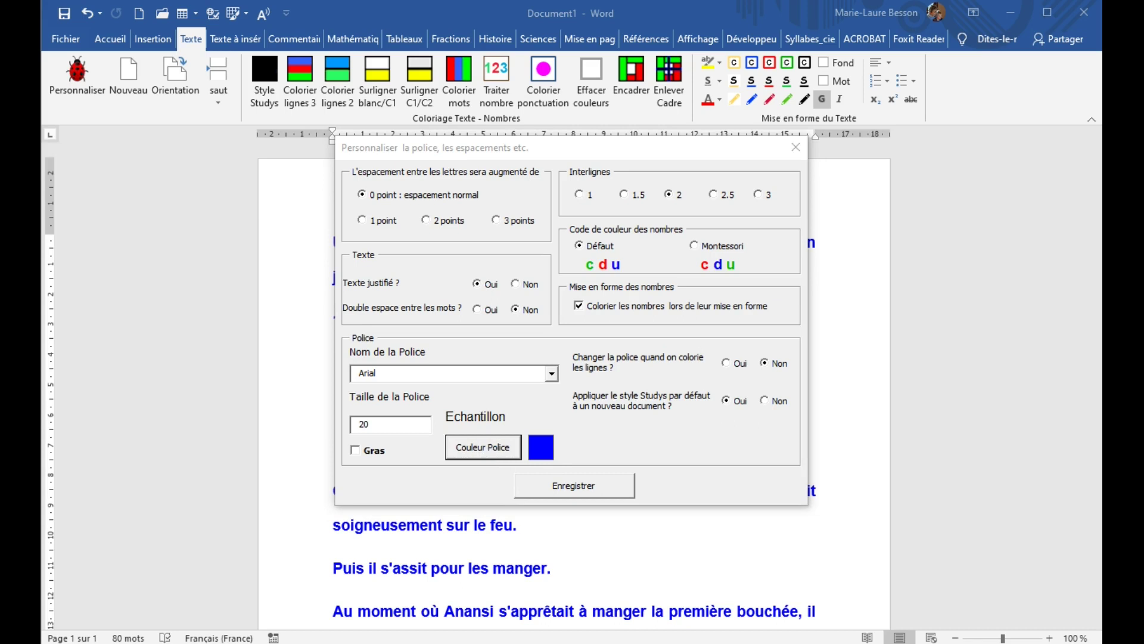
{"action": "left_click", "coordinate": [450, 318]}
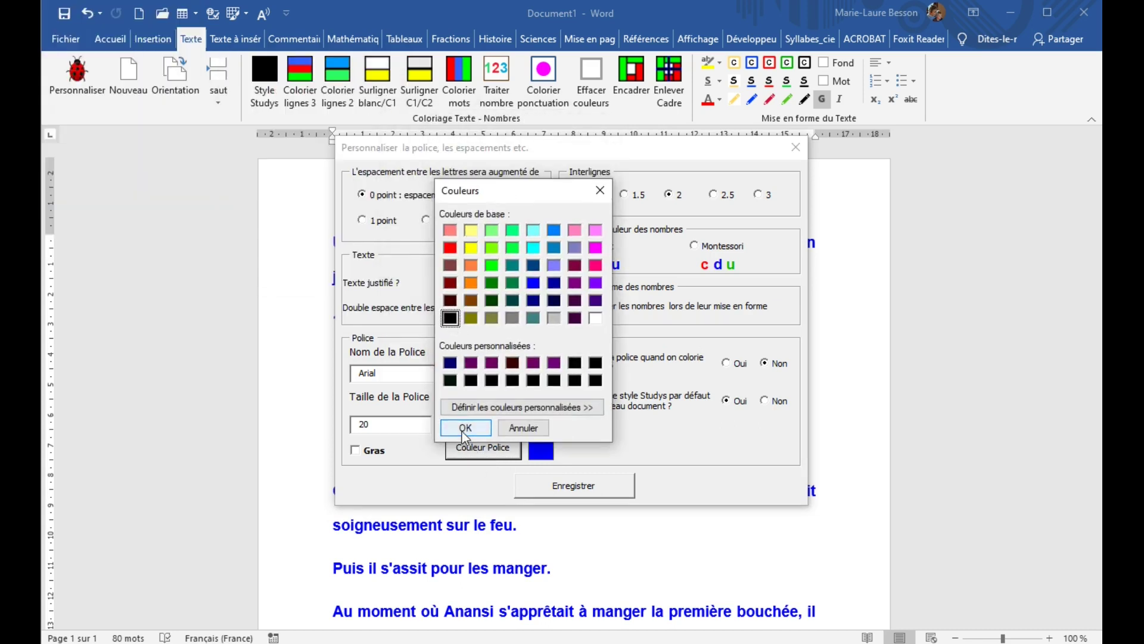
{"action": "left_click", "coordinate": [465, 428]}
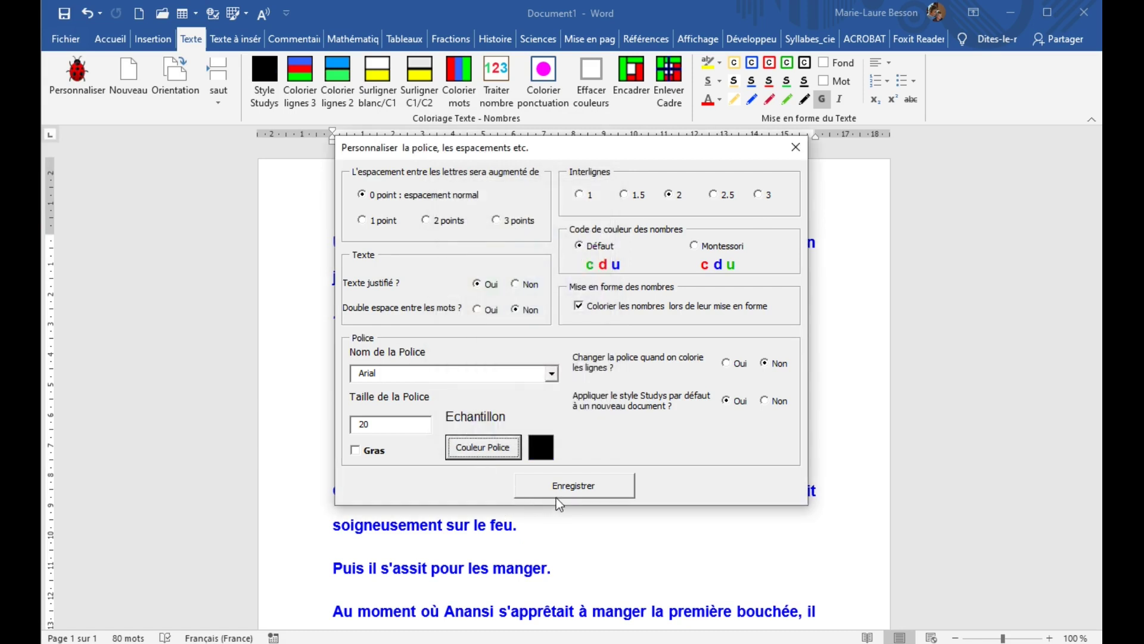
{"action": "left_click", "coordinate": [573, 487]}
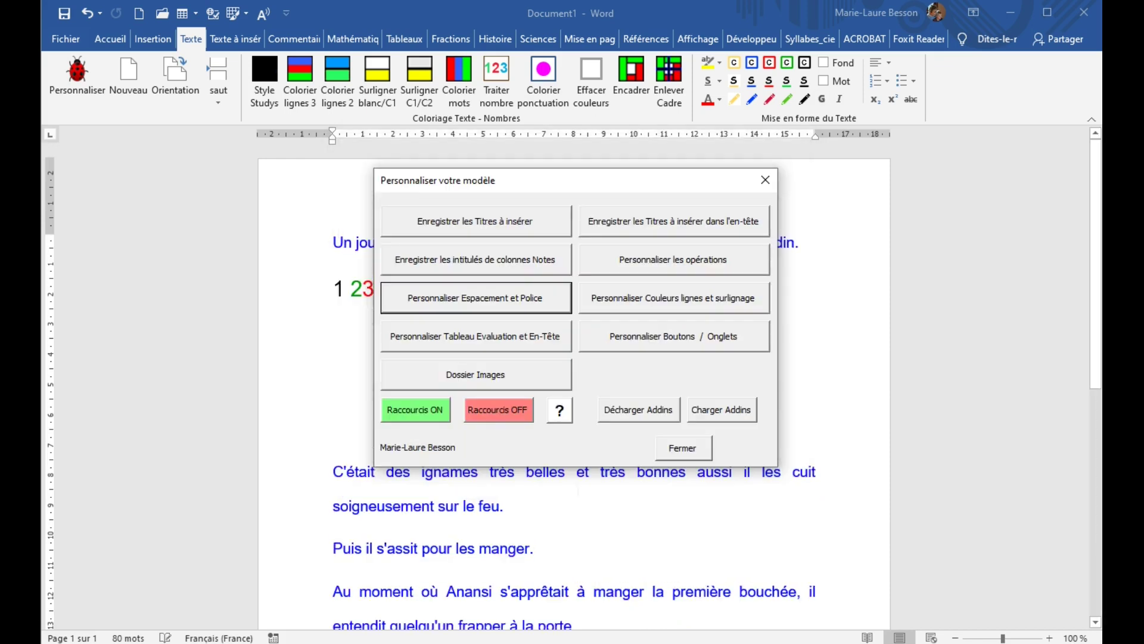
Close the template customization dialog and apply the Studys style to the text.
{"action": "left_click", "coordinate": [699, 453]}
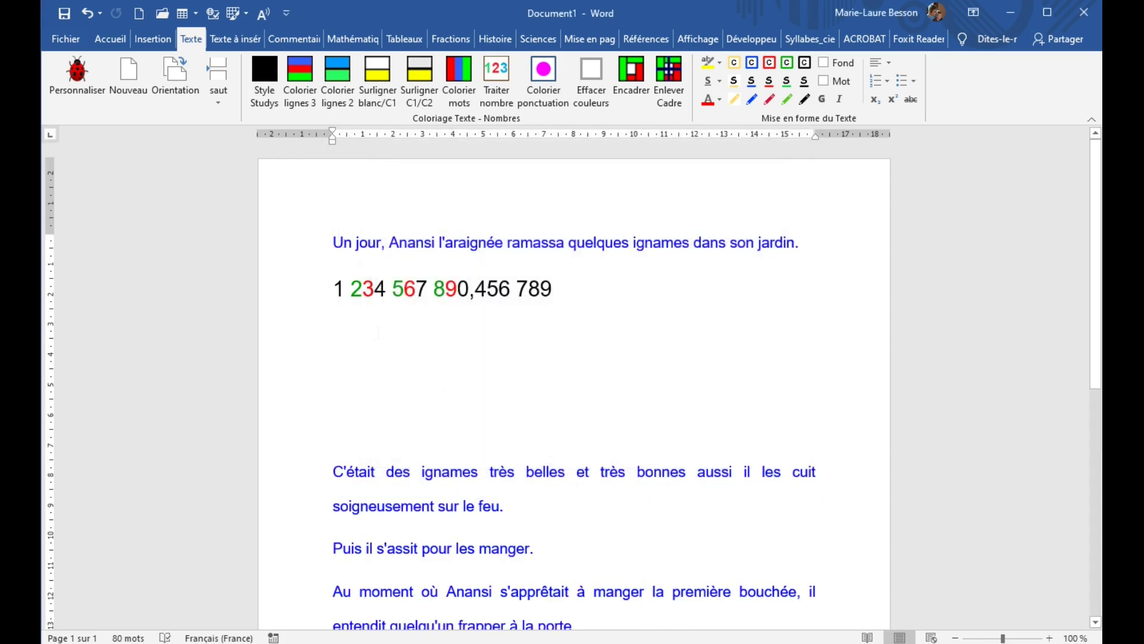
{"action": "left_click", "coordinate": [309, 241]}
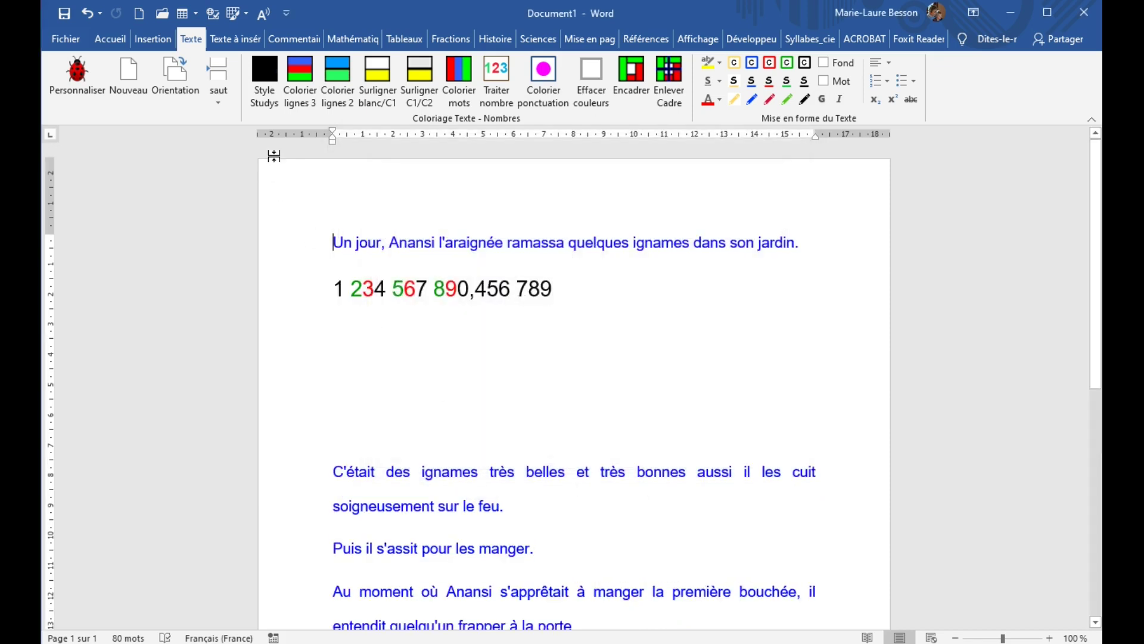
{"action": "left_click", "coordinate": [264, 75]}
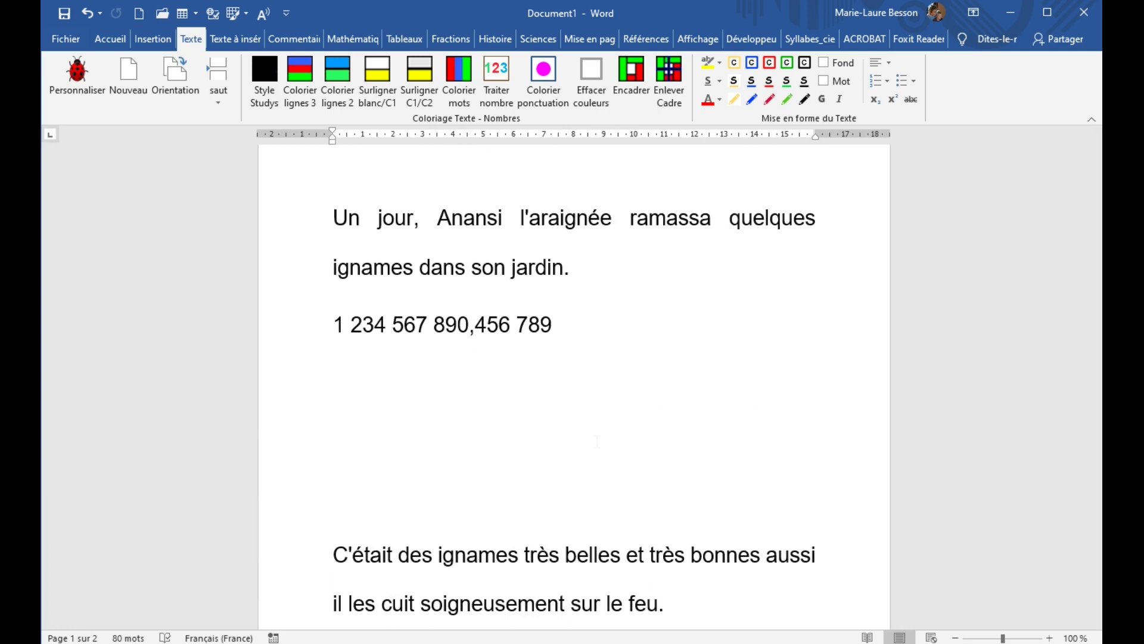
{"action": "scroll", "coordinate": [597, 442], "scroll_direction": "up", "scroll_amount": 1}
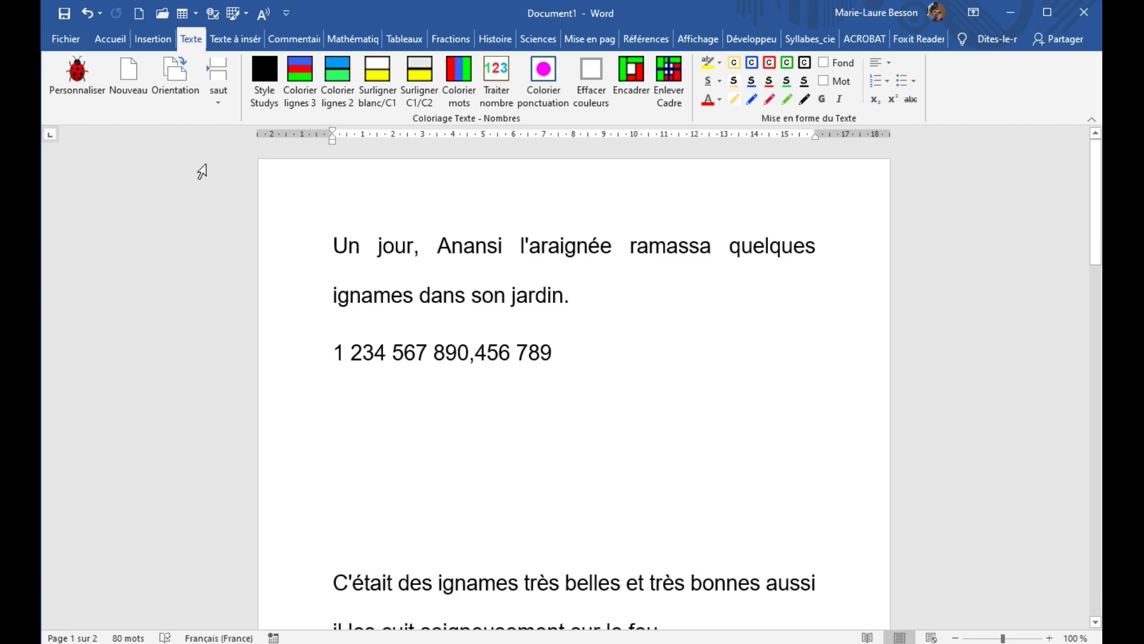
Open the template's line and highlight color customization and set alternating line color 1 to light blue.
{"action": "left_click", "coordinate": [86, 77]}
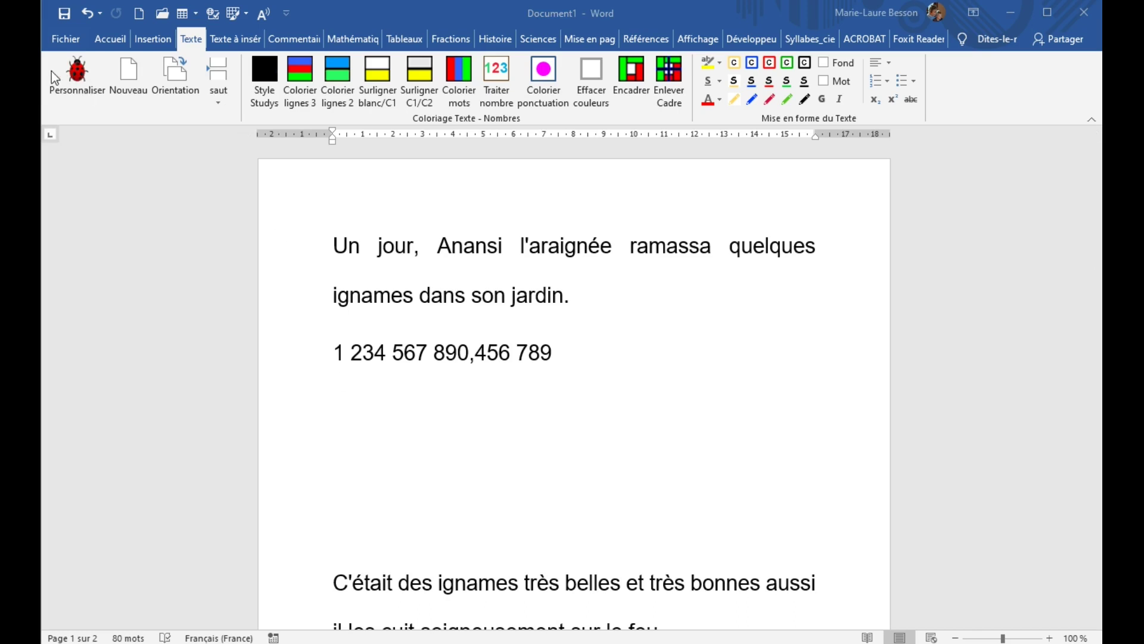
{"action": "left_click", "coordinate": [265, 199]}
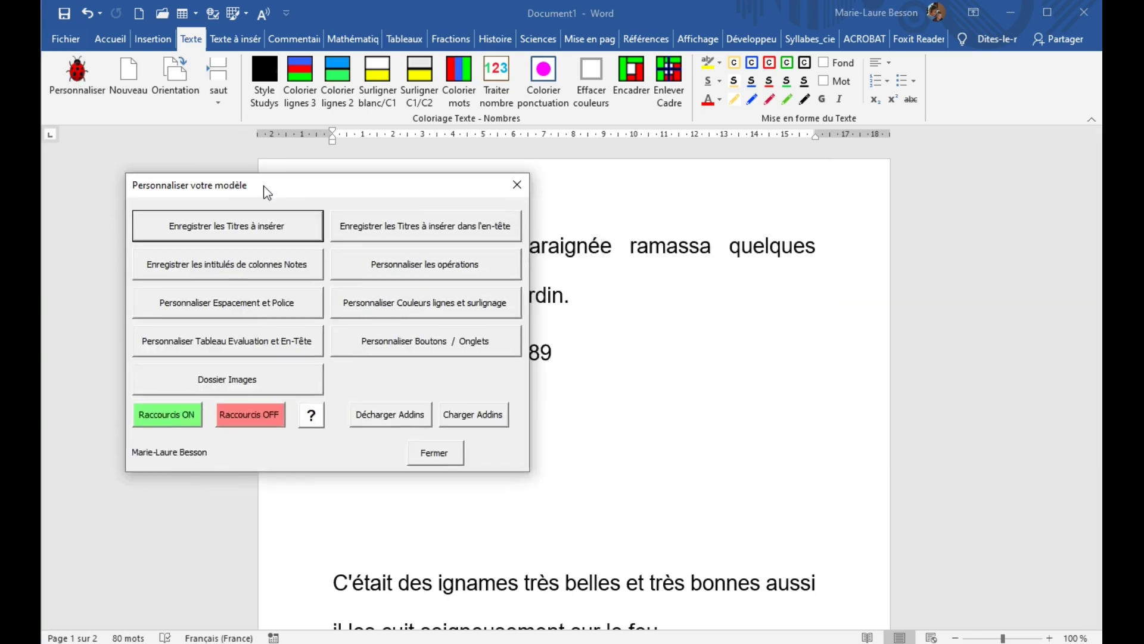
{"action": "left_click_drag", "start_coordinate": [263, 196], "coordinate": [333, 225]}
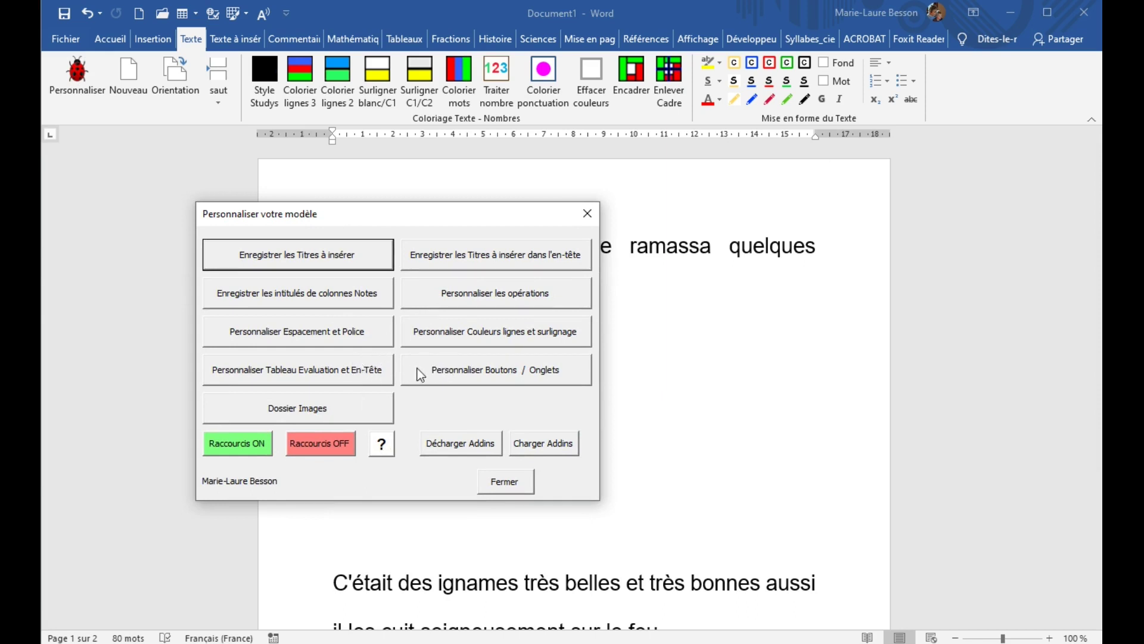
{"action": "left_click", "coordinate": [480, 337]}
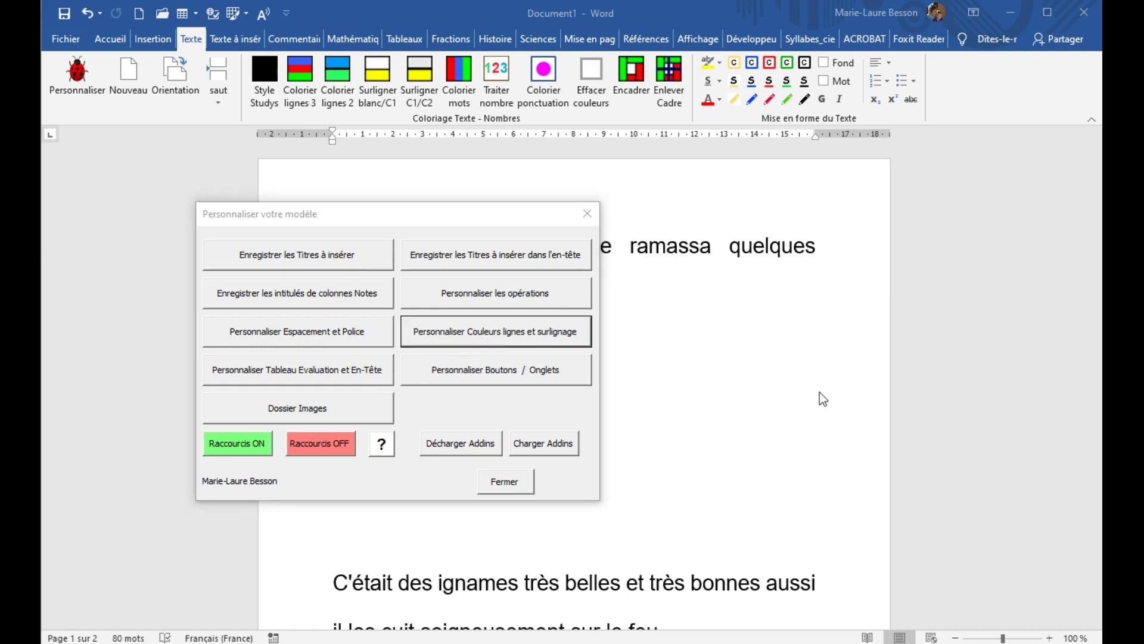
{"action": "mouse_move", "coordinate": [580, 120]}
{"action": "left_mouse_down"}
{"action": "mouse_move", "coordinate": [548, 168]}
{"action": "mouse_move", "coordinate": [576, 150]}
{"action": "mouse_move", "coordinate": [580, 121]}
{"action": "left_mouse_up"}
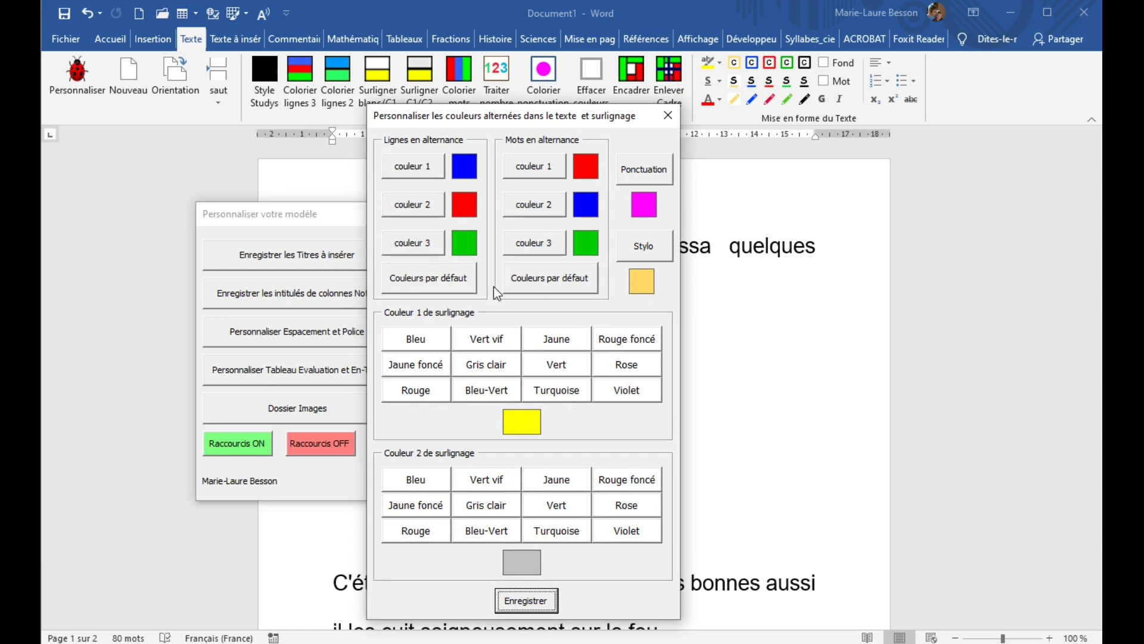
{"action": "left_click", "coordinate": [425, 176]}
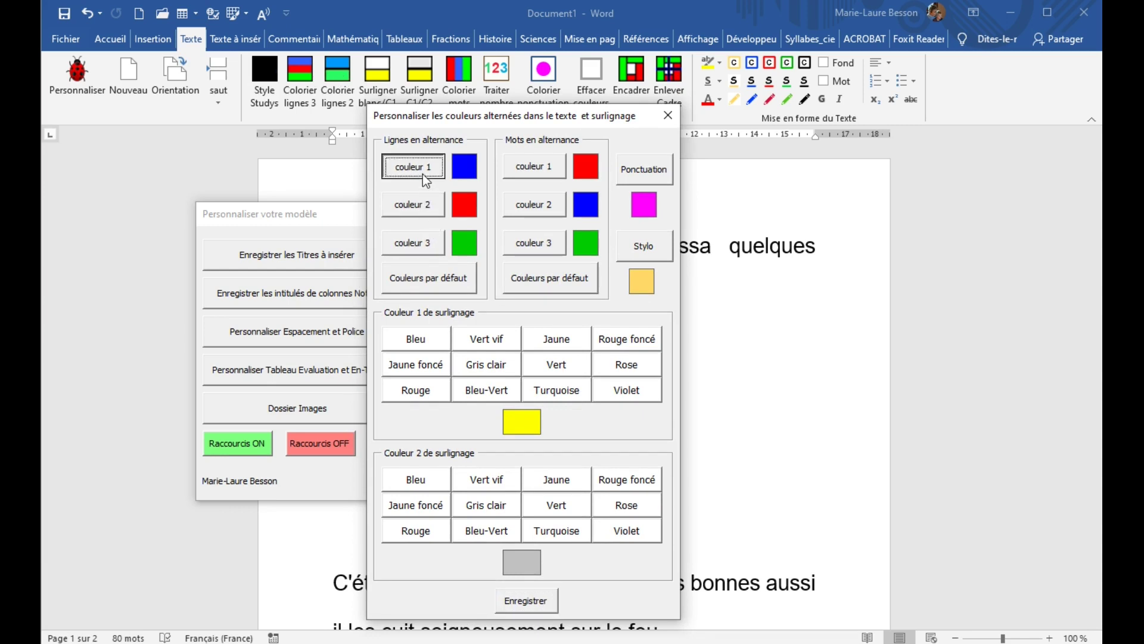
{"action": "left_click_drag", "start_coordinate": [71, 9], "coordinate": [417, 247]}
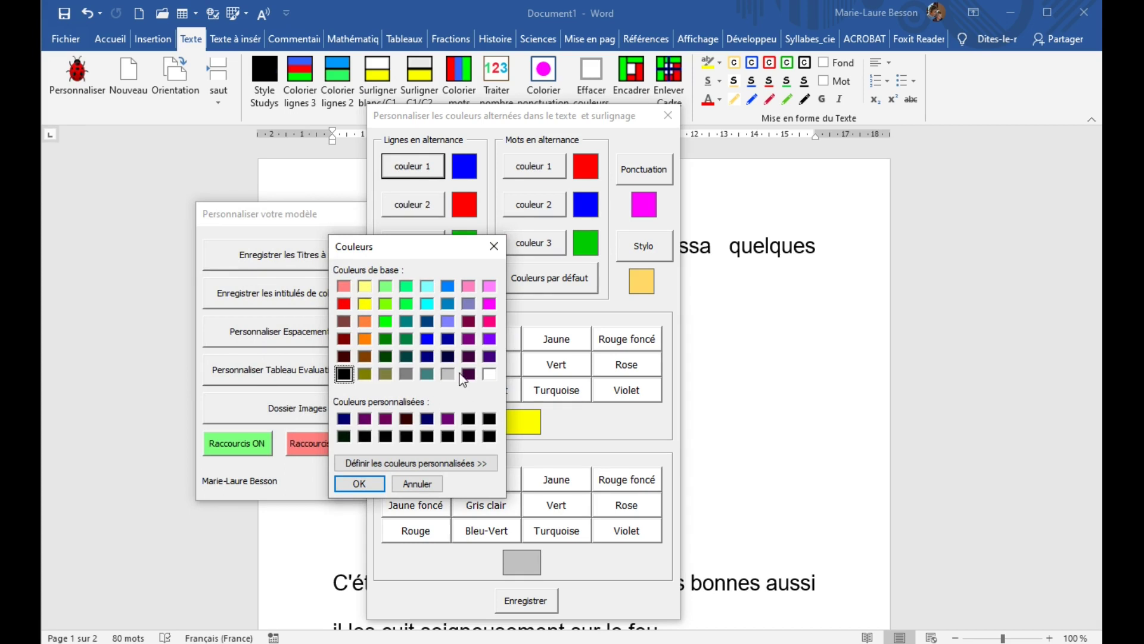
{"action": "left_click", "coordinate": [448, 288]}
{"action": "left_click", "coordinate": [359, 484]}
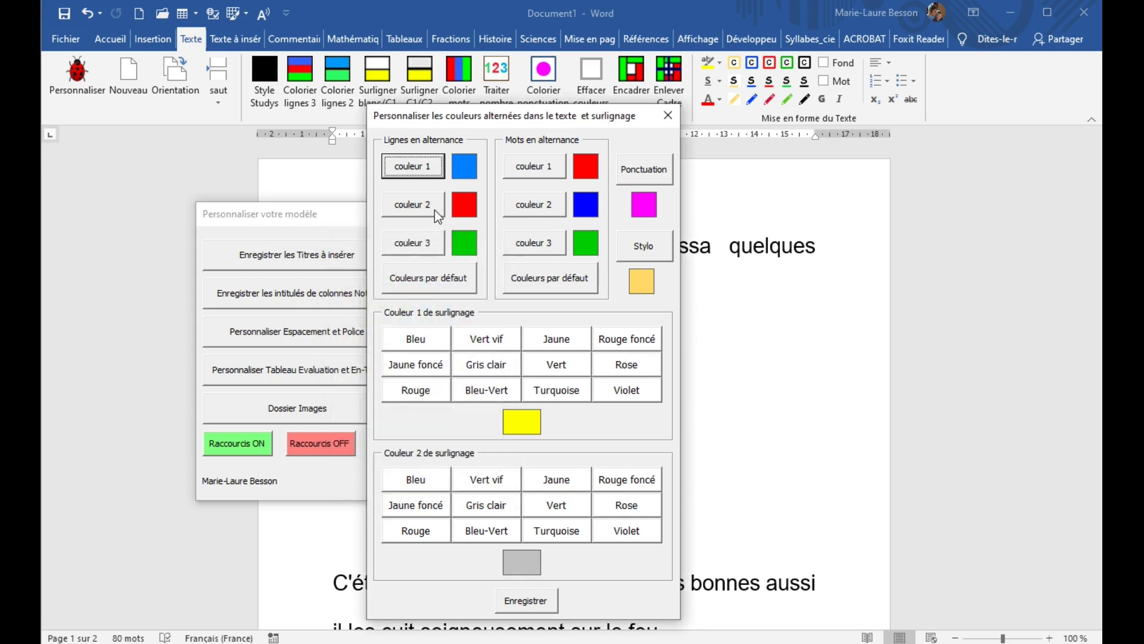
Set alternating line color 2 to pink and line color 3 to bright green from the basic colors.
{"action": "left_click", "coordinate": [434, 210]}
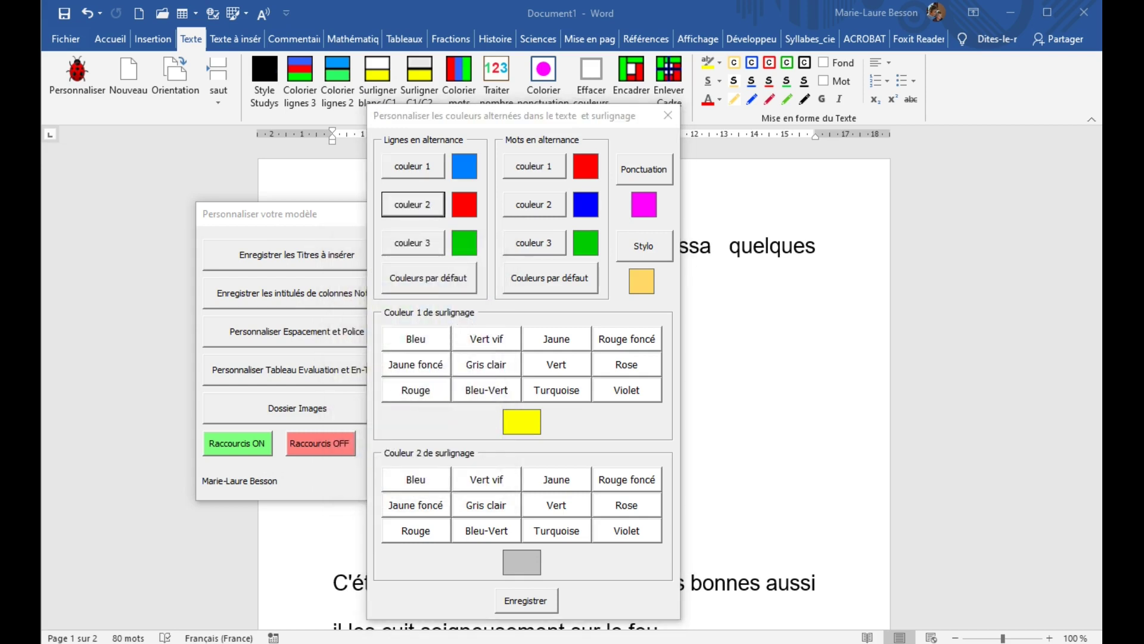
{"action": "left_click_drag", "start_coordinate": [323, 252], "coordinate": [477, 320]}
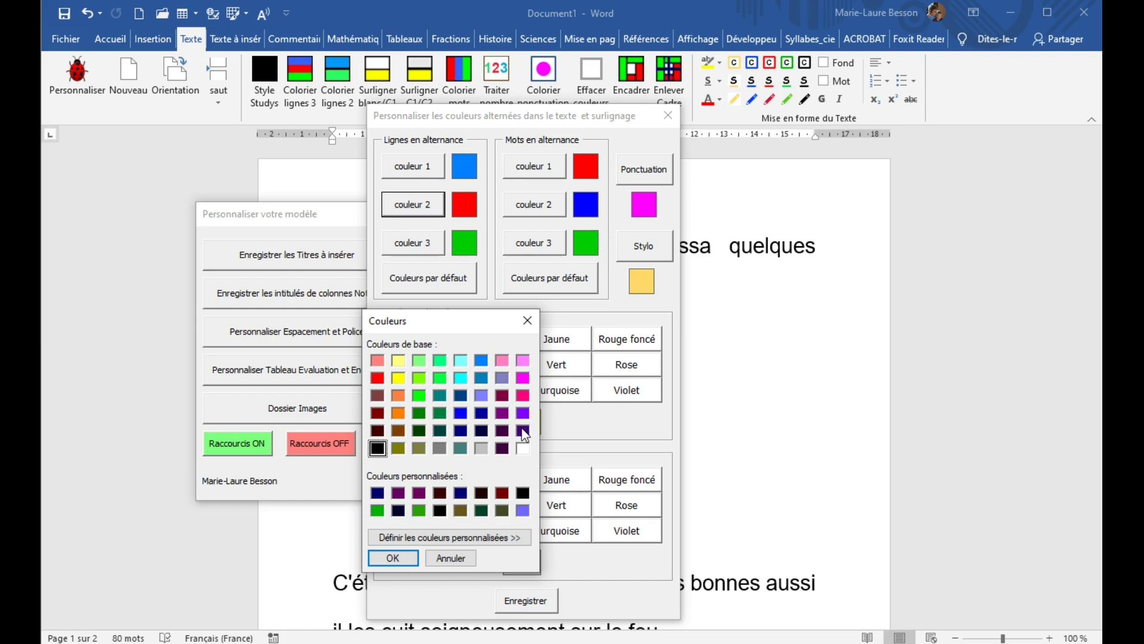
{"action": "left_click", "coordinate": [503, 361]}
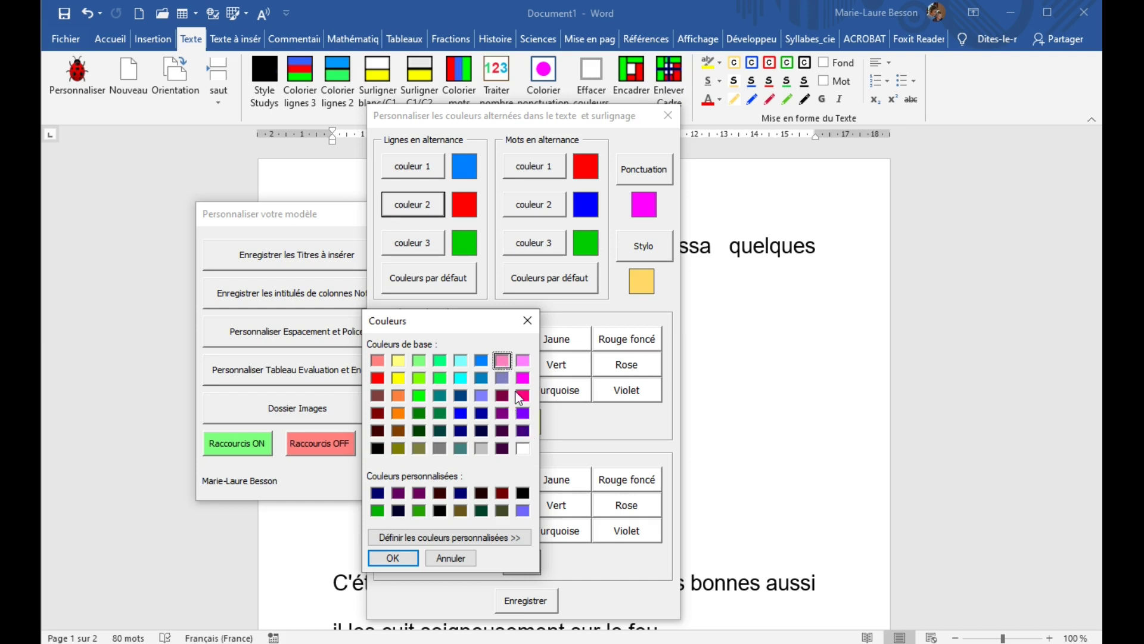
{"action": "left_click", "coordinate": [401, 559]}
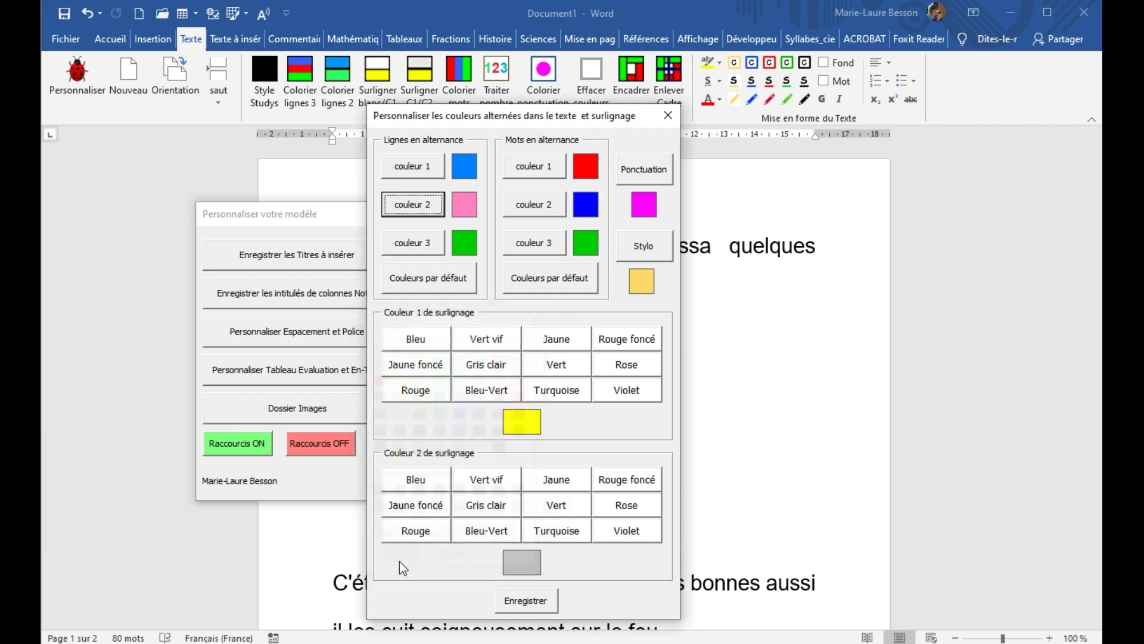
{"action": "left_click", "coordinate": [420, 255]}
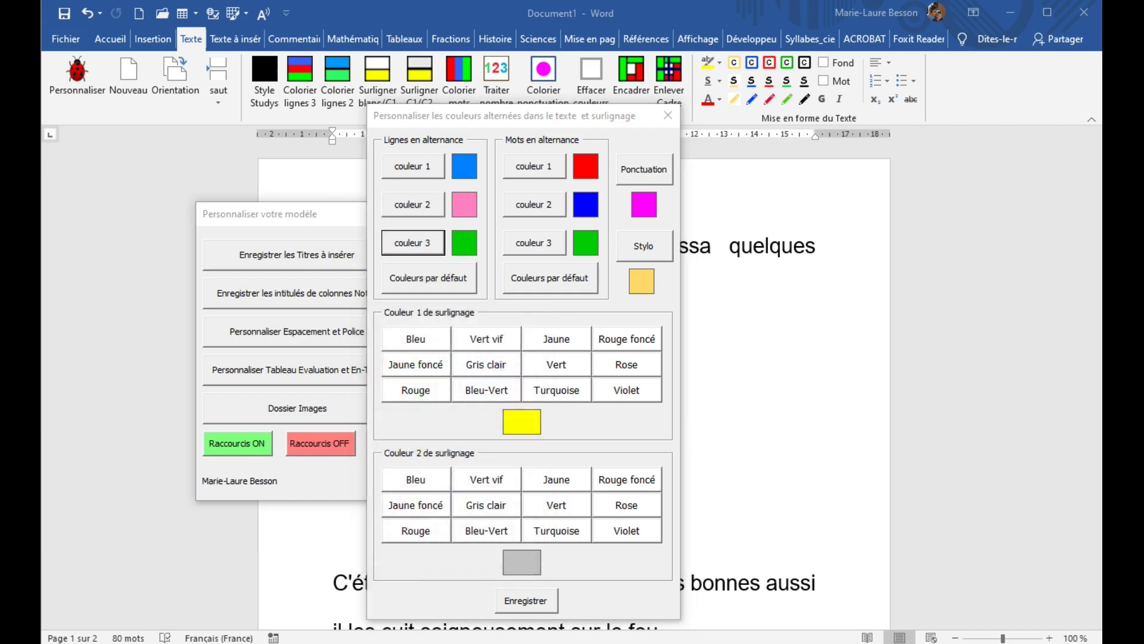
{"action": "left_click_drag", "start_coordinate": [416, 273], "coordinate": [505, 340]}
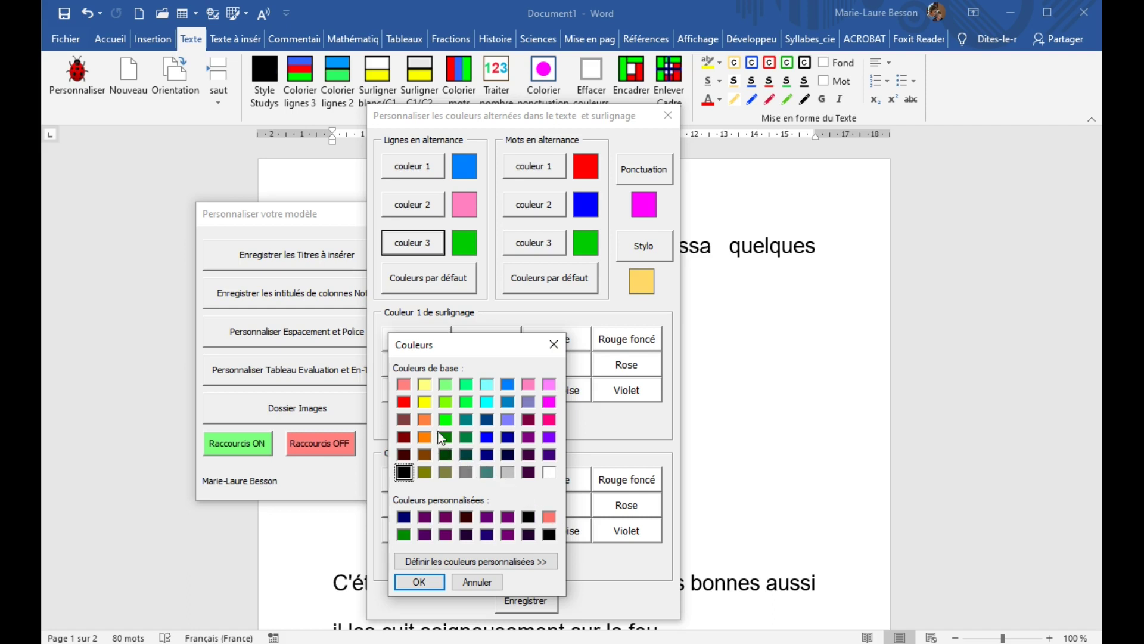
{"action": "left_click", "coordinate": [467, 399]}
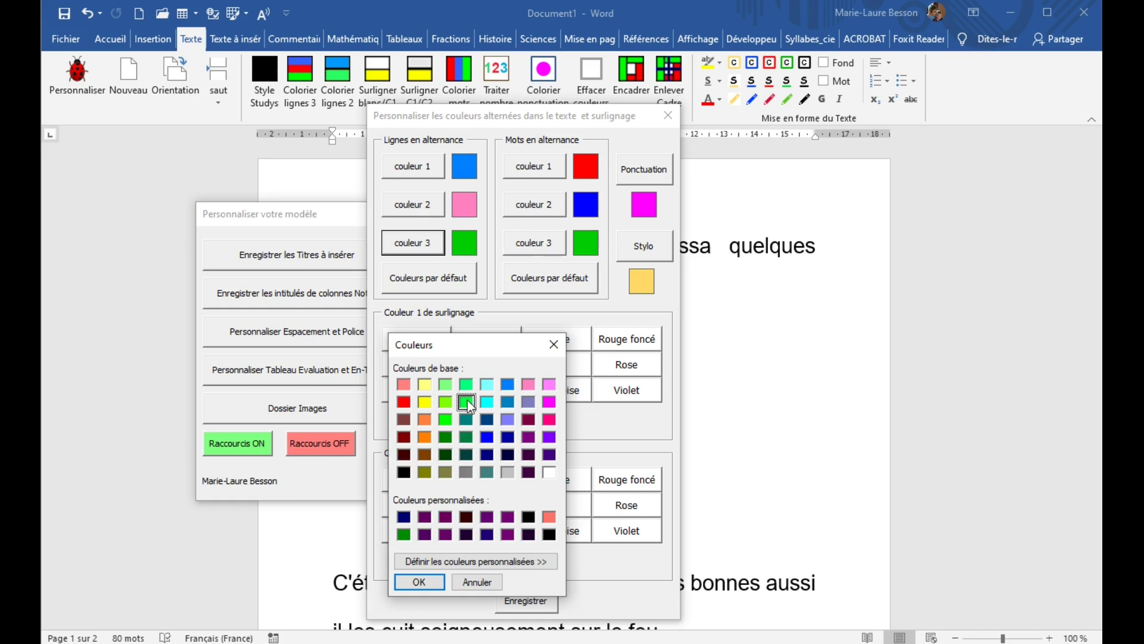
{"action": "left_click", "coordinate": [419, 581]}
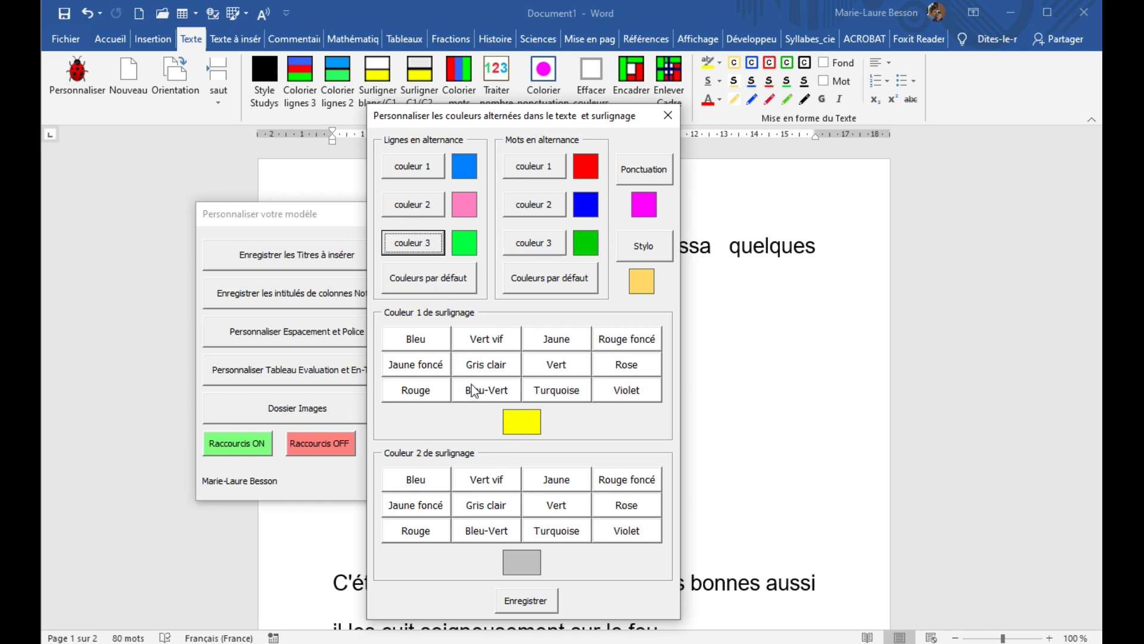
Set highlight color 1 to Vert vif and highlight color 2 to Rose.
{"action": "left_click", "coordinate": [432, 341]}
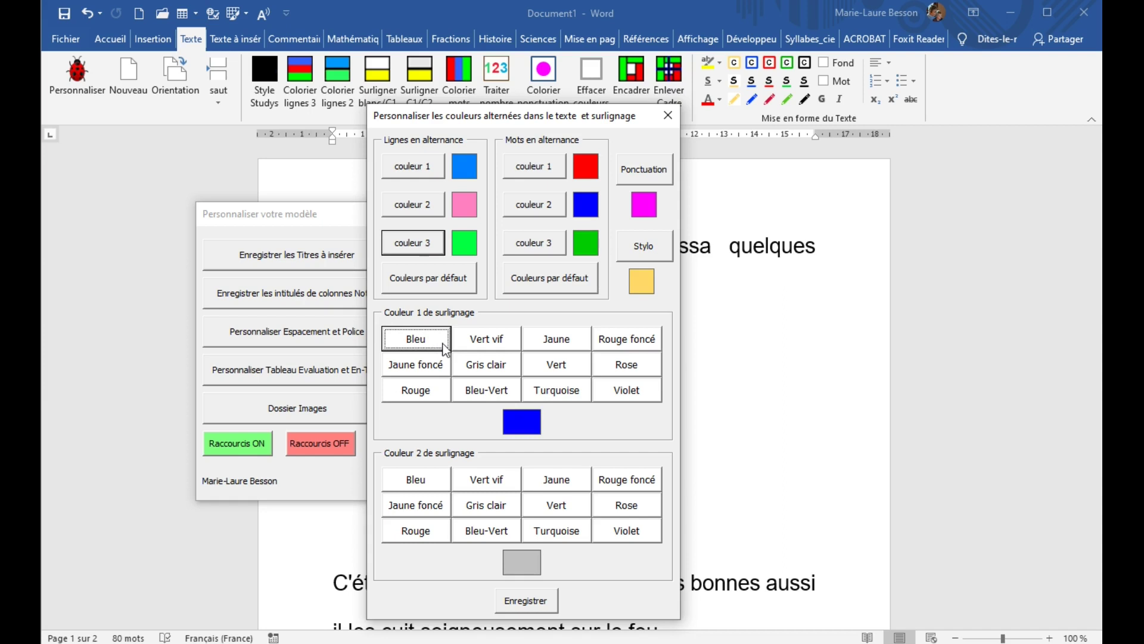
{"action": "left_click", "coordinate": [488, 347]}
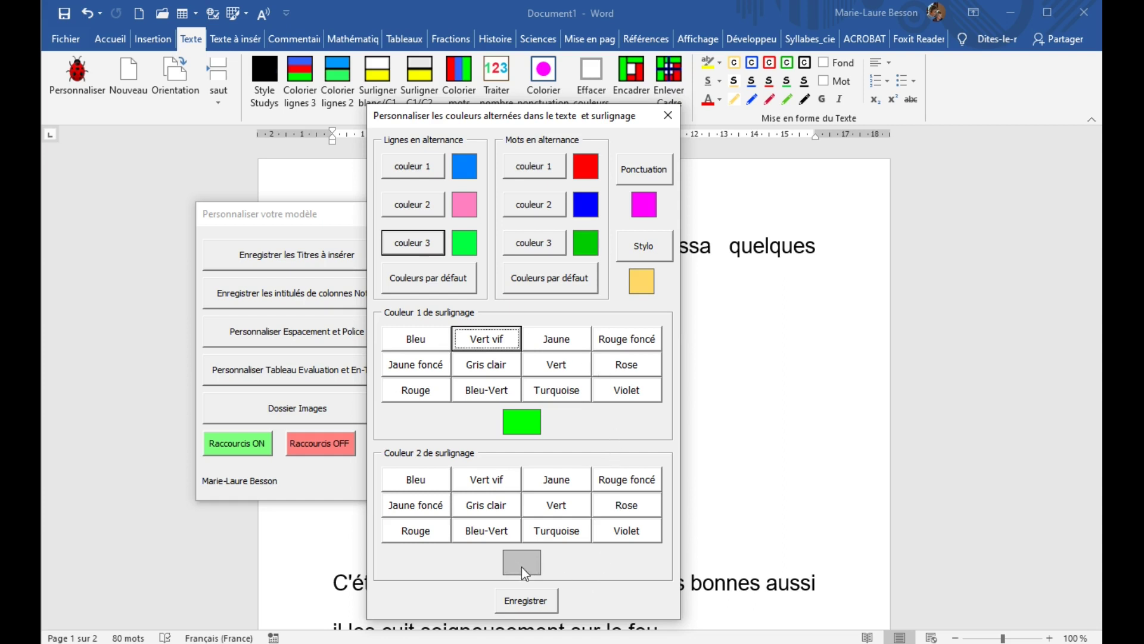
{"action": "left_click", "coordinate": [617, 512]}
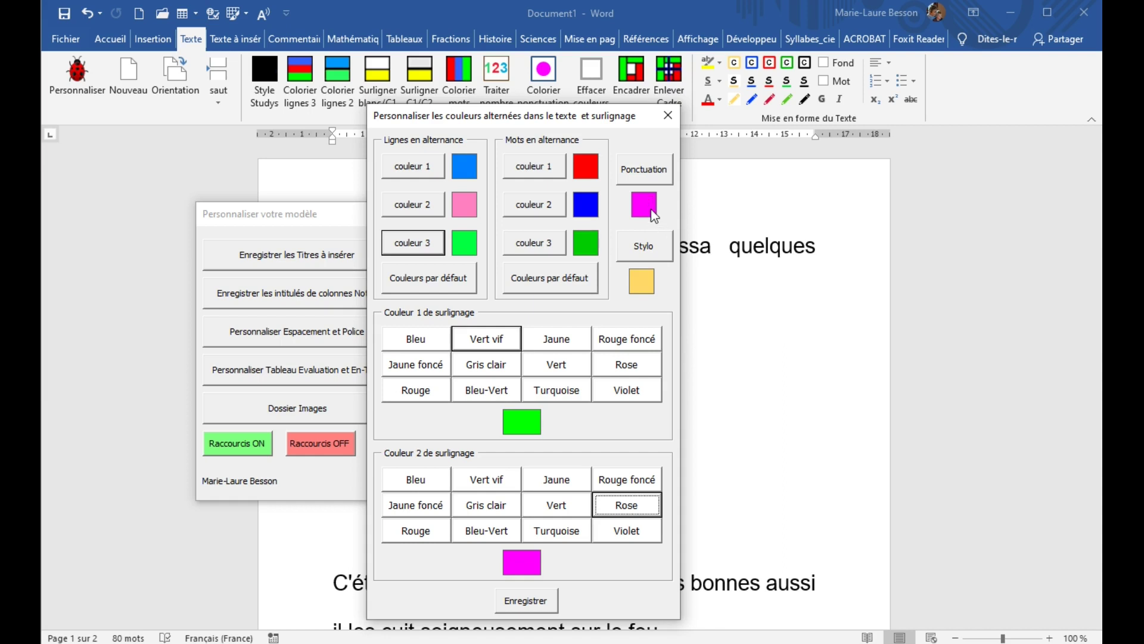
Set the punctuation color to dark plum, save the color settings, and close the customization dialog.
{"action": "left_click", "coordinate": [645, 168]}
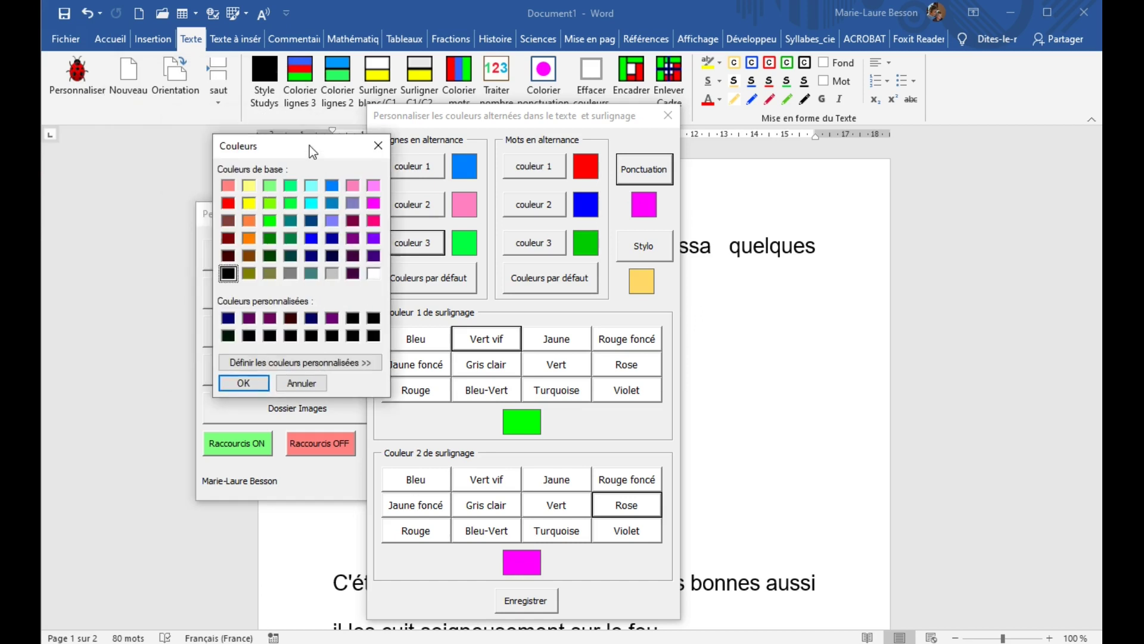
{"action": "left_click", "coordinate": [363, 233]}
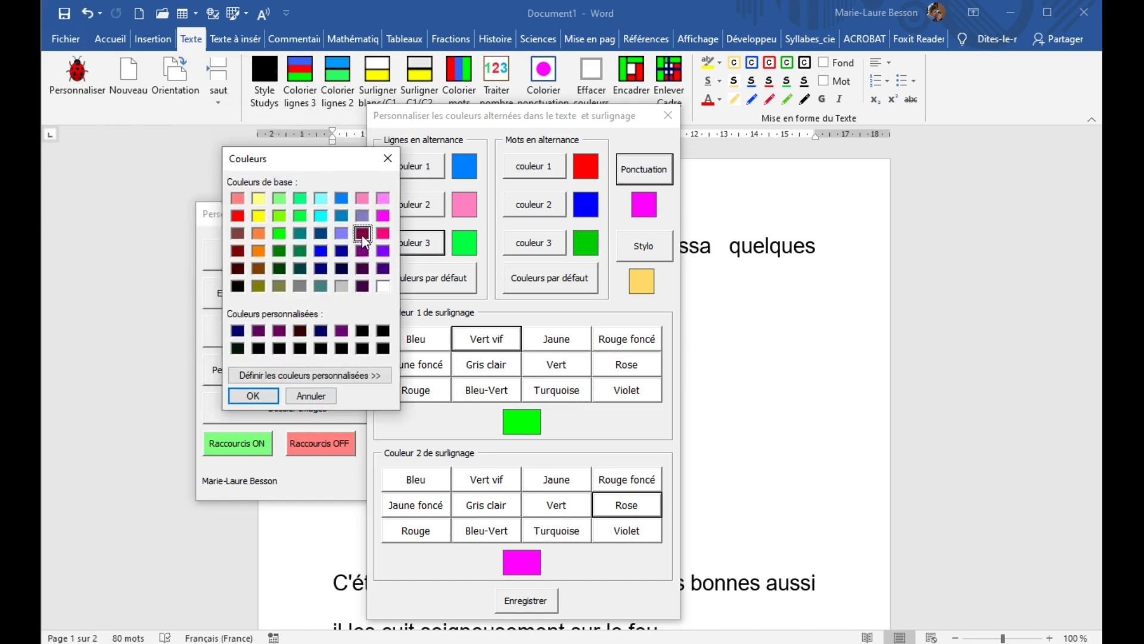
{"action": "left_click", "coordinate": [254, 396]}
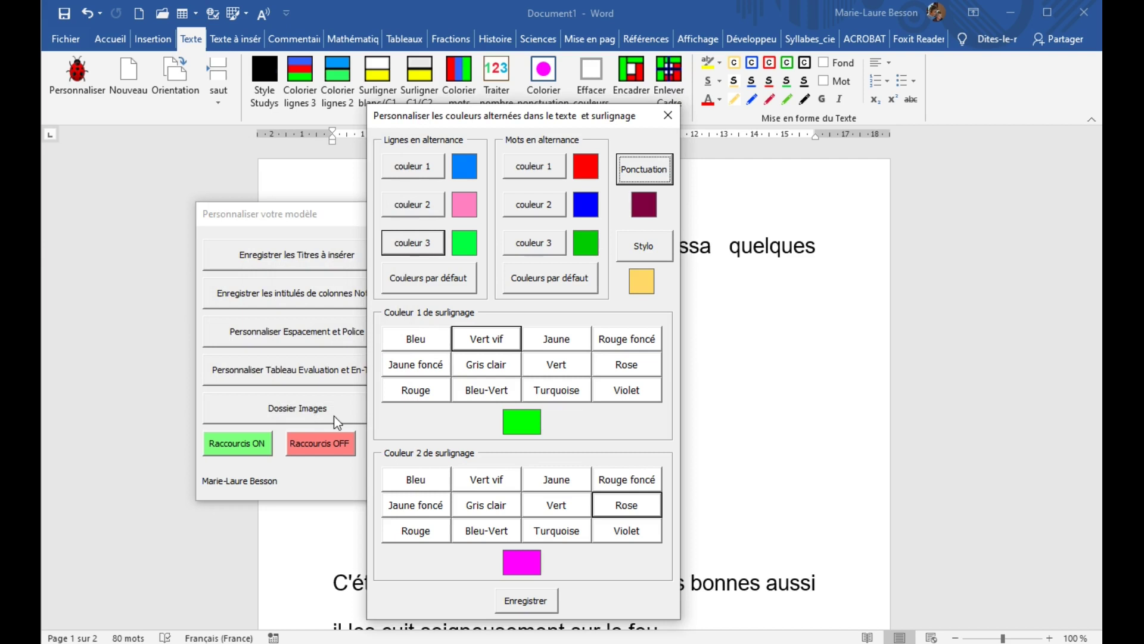
{"action": "left_click", "coordinate": [516, 604]}
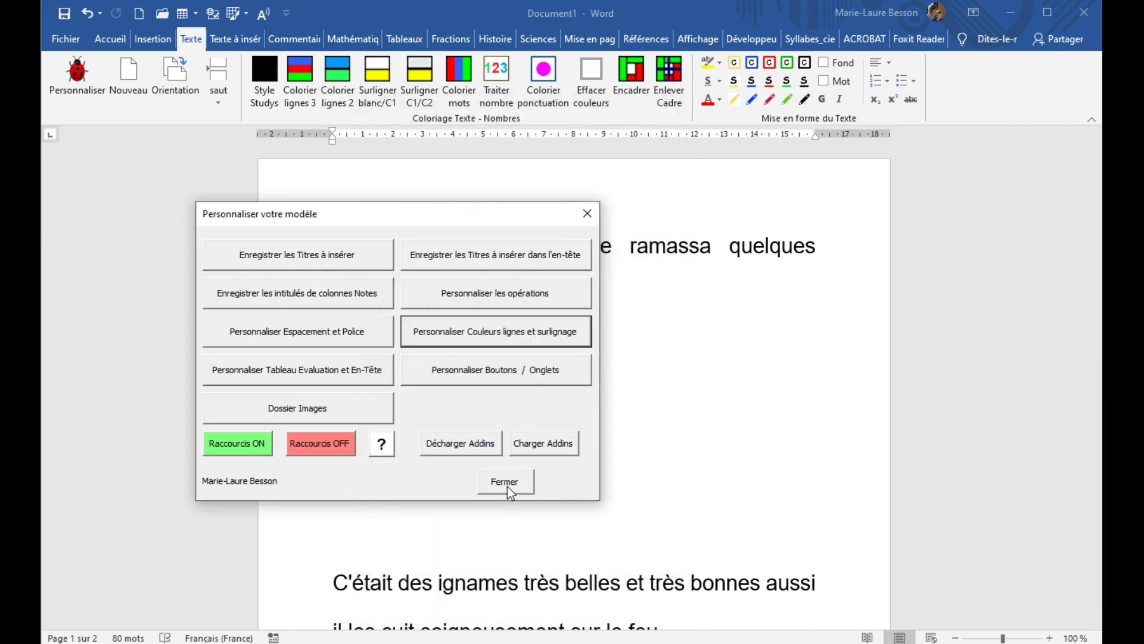
{"action": "left_click", "coordinate": [507, 484]}
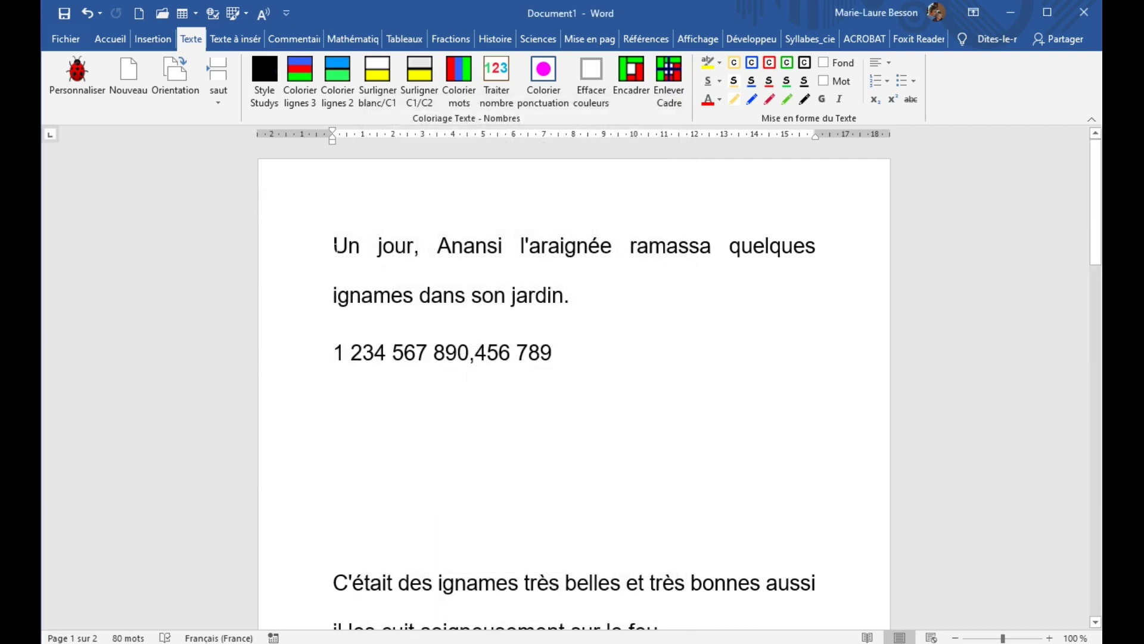
Delete the number line and the empty lines below it so the second paragraph directly follows the first.
{"action": "left_click", "coordinate": [296, 363]}
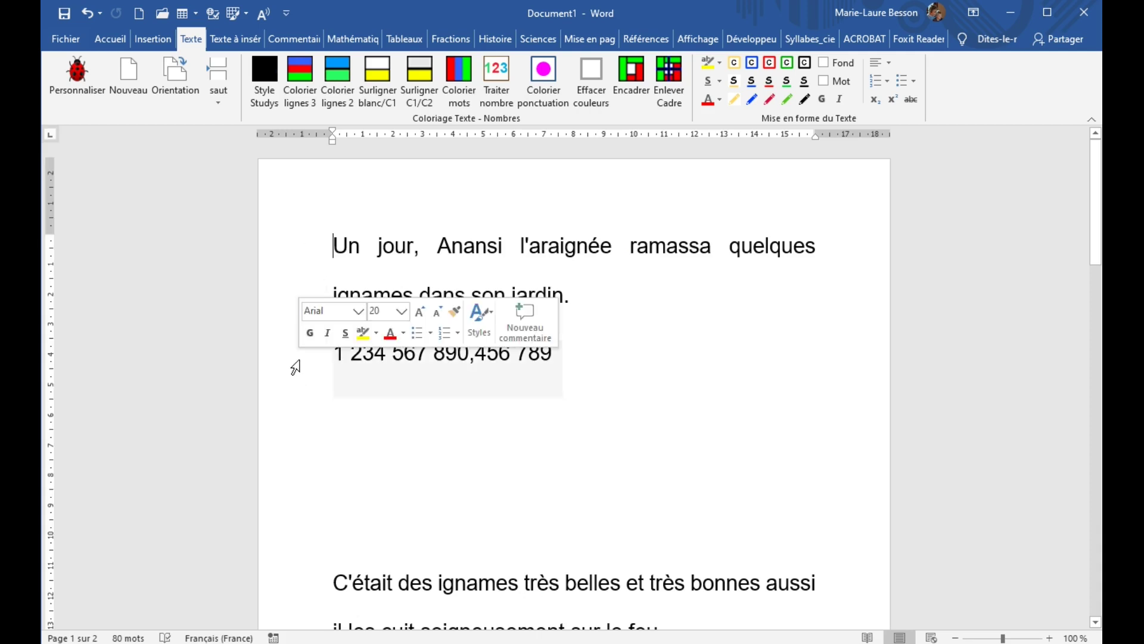
{"action": "key", "text": "Delete"}
{"action": "key", "text": "Delete"}
{"action": "key", "text": "Delete"}
{"action": "key", "text": "Delete"}
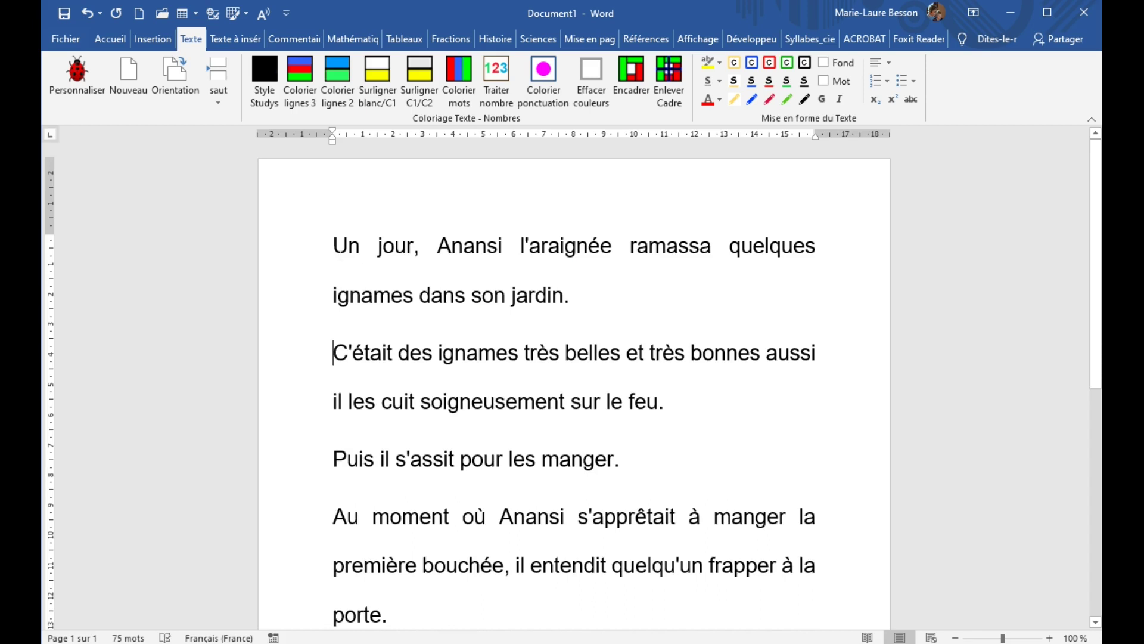
Color the text's lines with Colorier lignes 3, clear the colors, and recolor them with Colorier lignes 2.
{"action": "left_click", "coordinate": [307, 69]}
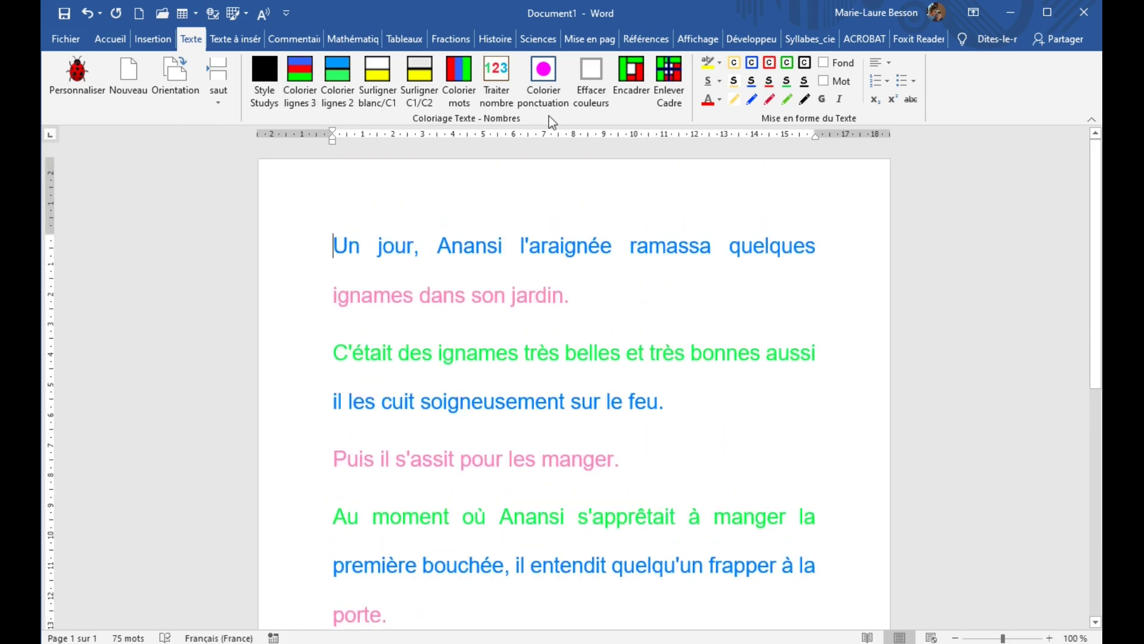
{"action": "left_click", "coordinate": [596, 70]}
{"action": "left_click", "coordinate": [333, 77]}
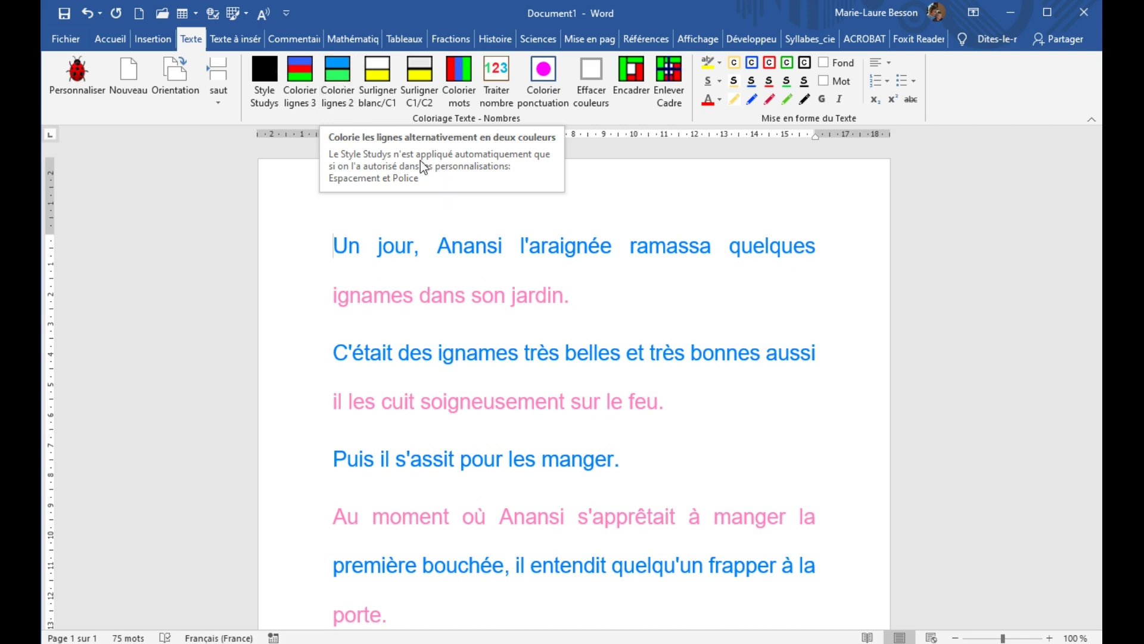
Clear the line colors and highlight every other line with Surligner blanc/C1.
{"action": "left_click", "coordinate": [602, 94]}
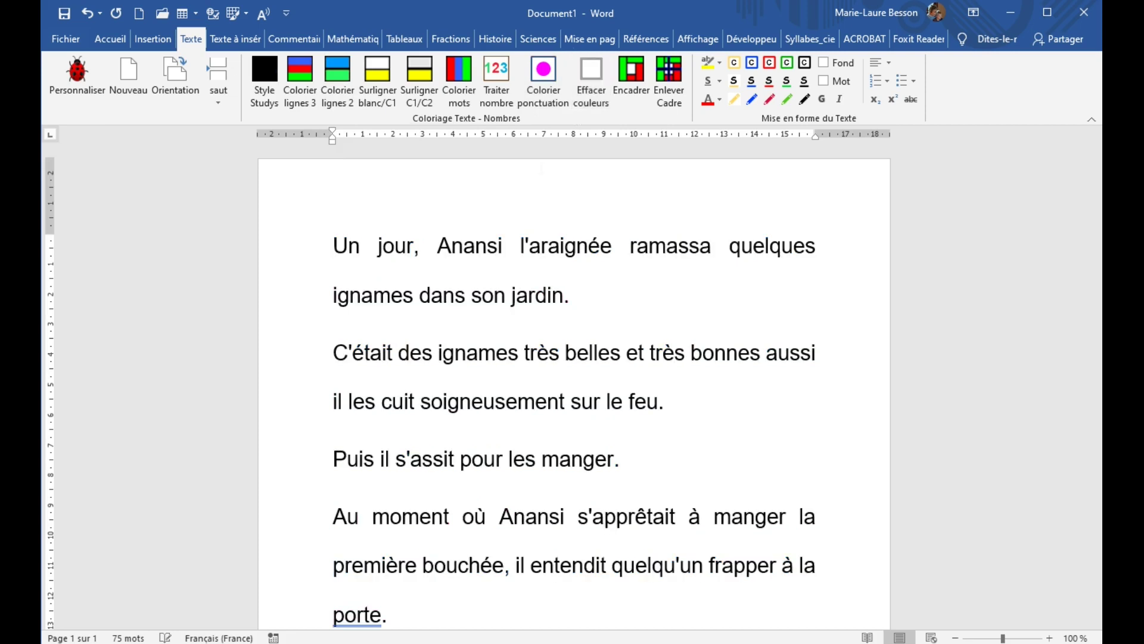
{"action": "left_click", "coordinate": [387, 81]}
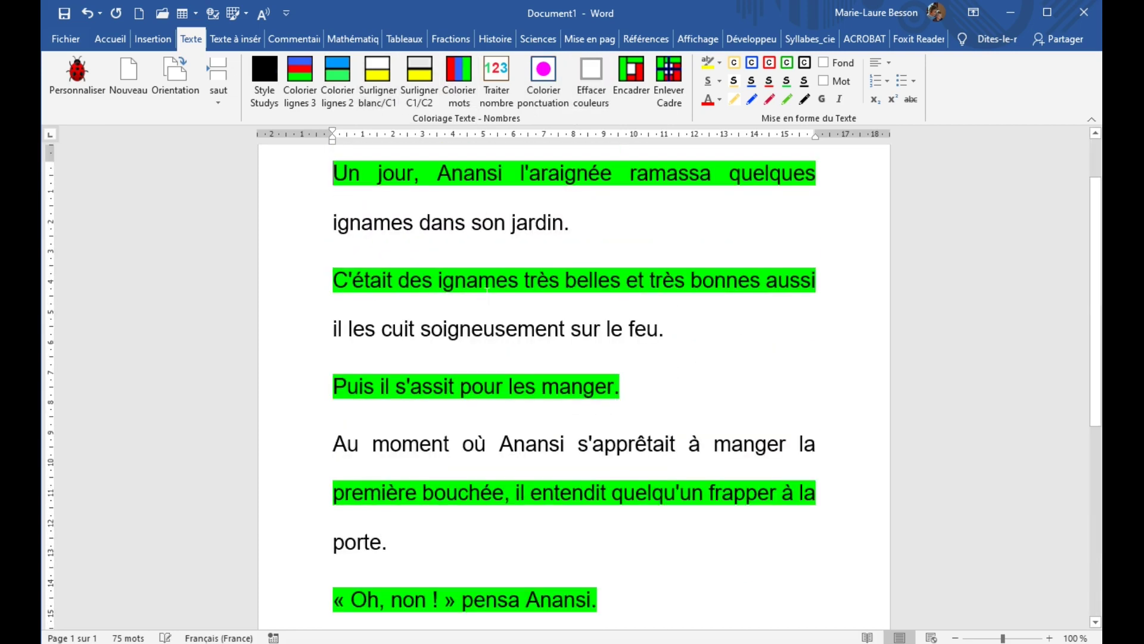
{"action": "scroll", "coordinate": [613, 290], "scroll_direction": "up", "scroll_amount": 2}
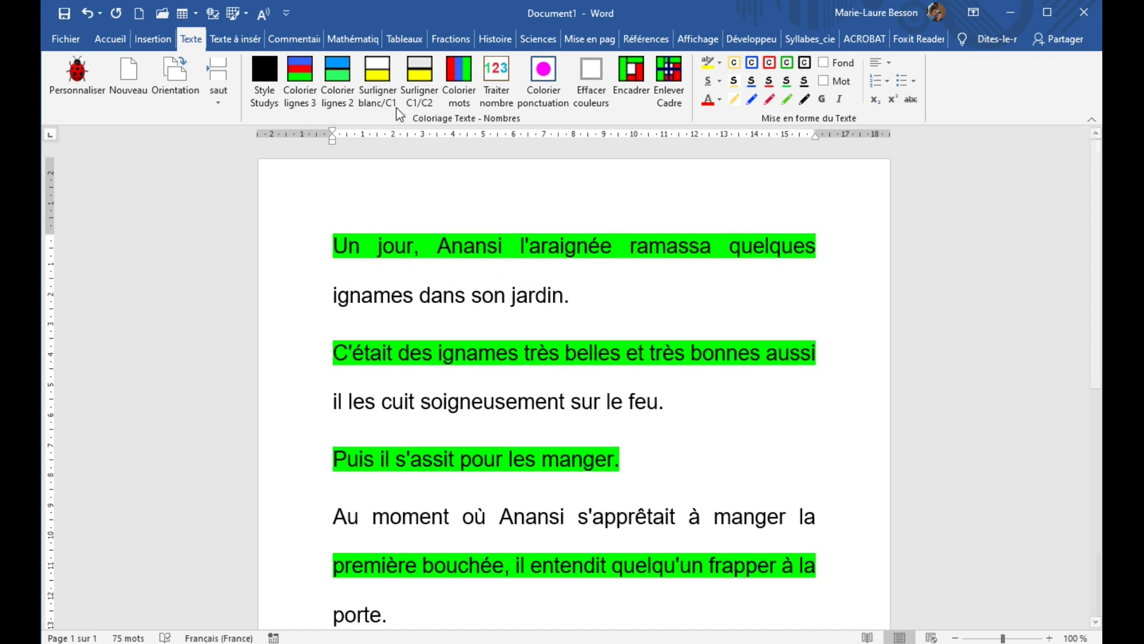
Highlight the text's lines in two alternating colors with Surligner C1/C2, and replace that highlighting with colored punctuation.
{"action": "left_click", "coordinate": [418, 76]}
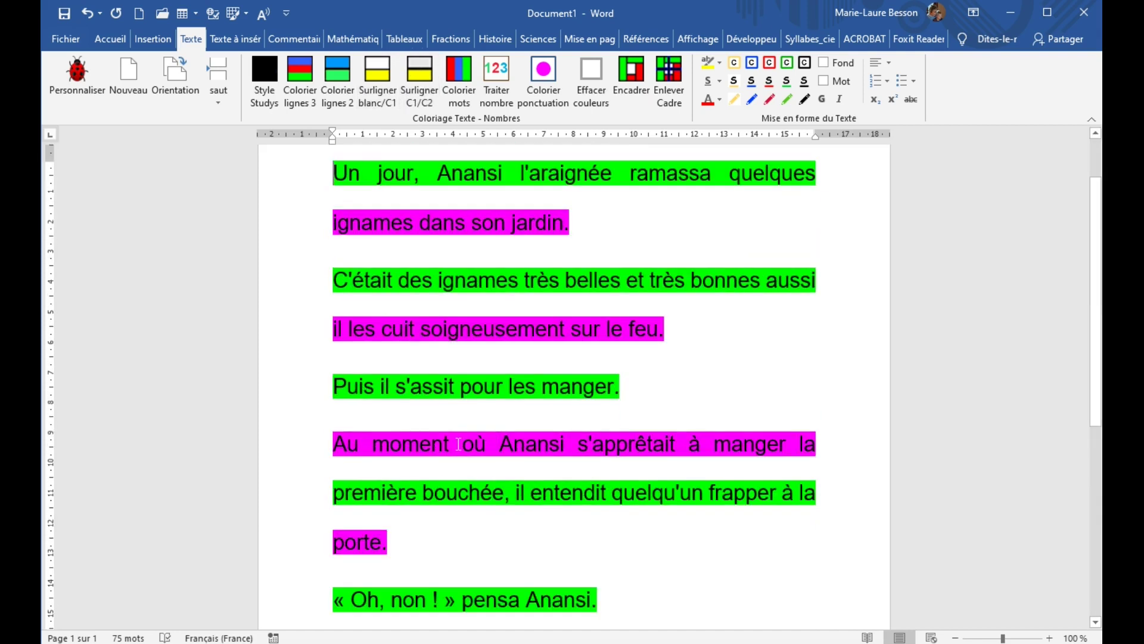
{"action": "scroll", "coordinate": [453, 429], "scroll_direction": "up", "scroll_amount": 2}
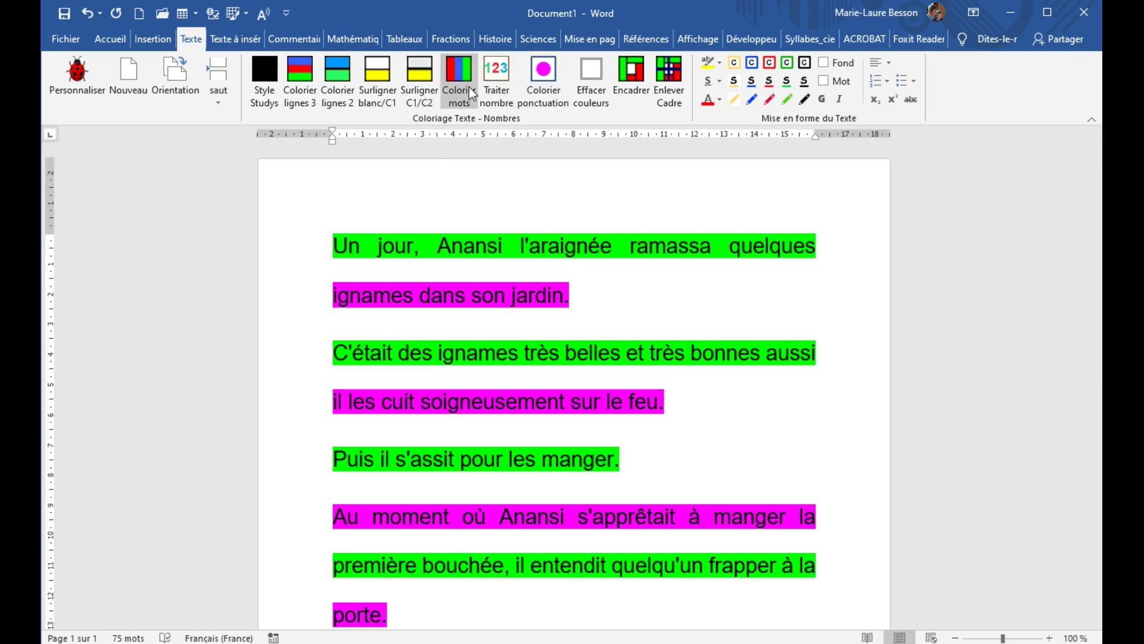
{"action": "left_click", "coordinate": [596, 88]}
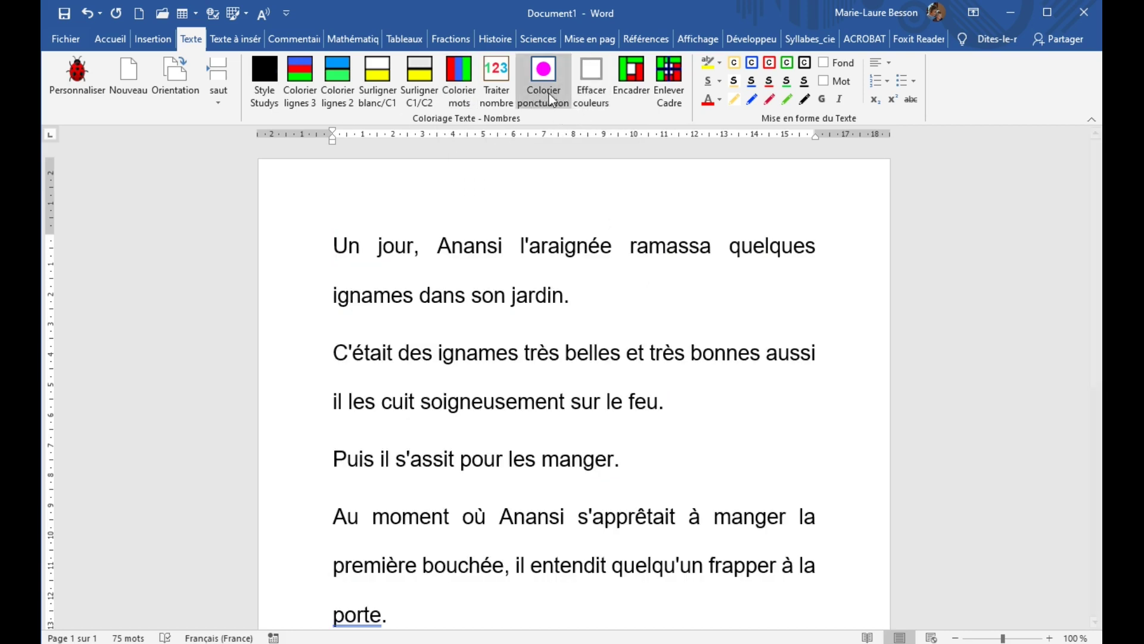
{"action": "left_click", "coordinate": [542, 70]}
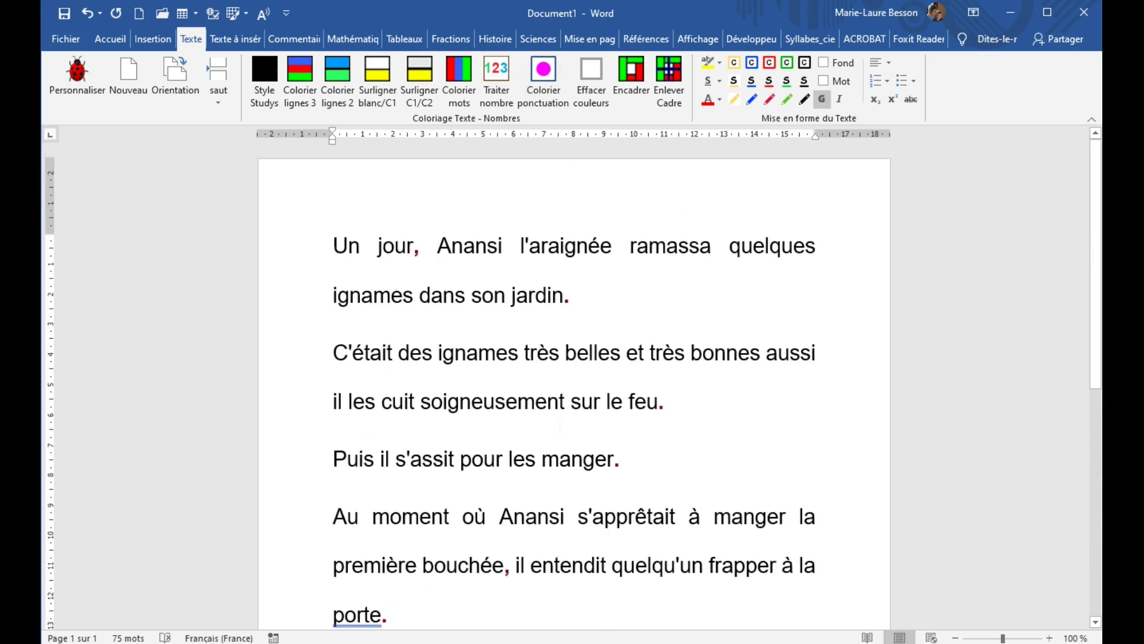
Restore the default colors for alternating lines and alternating words in the template customization, and save the settings.
{"action": "left_click", "coordinate": [73, 81]}
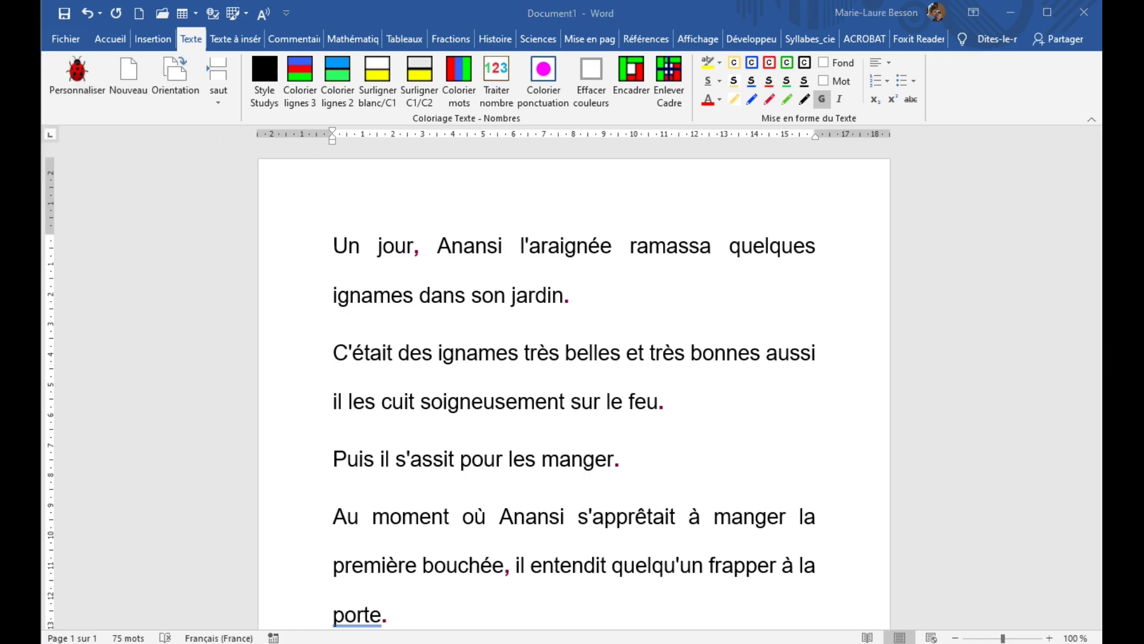
{"action": "left_click_drag", "start_coordinate": [684, 169], "coordinate": [395, 208]}
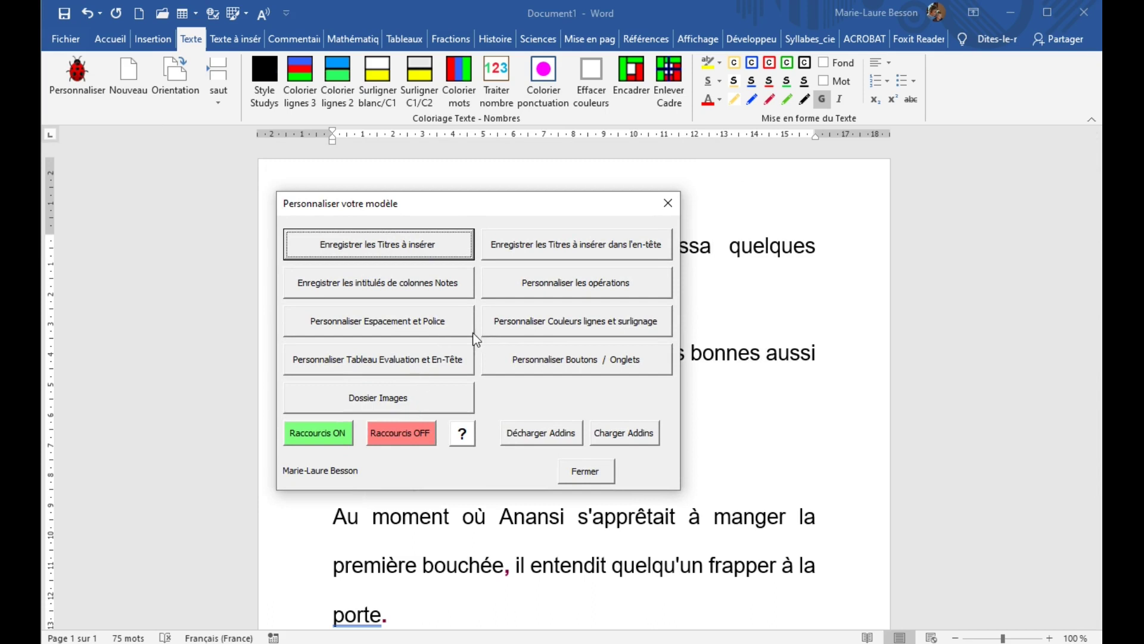
{"action": "left_click", "coordinate": [513, 330]}
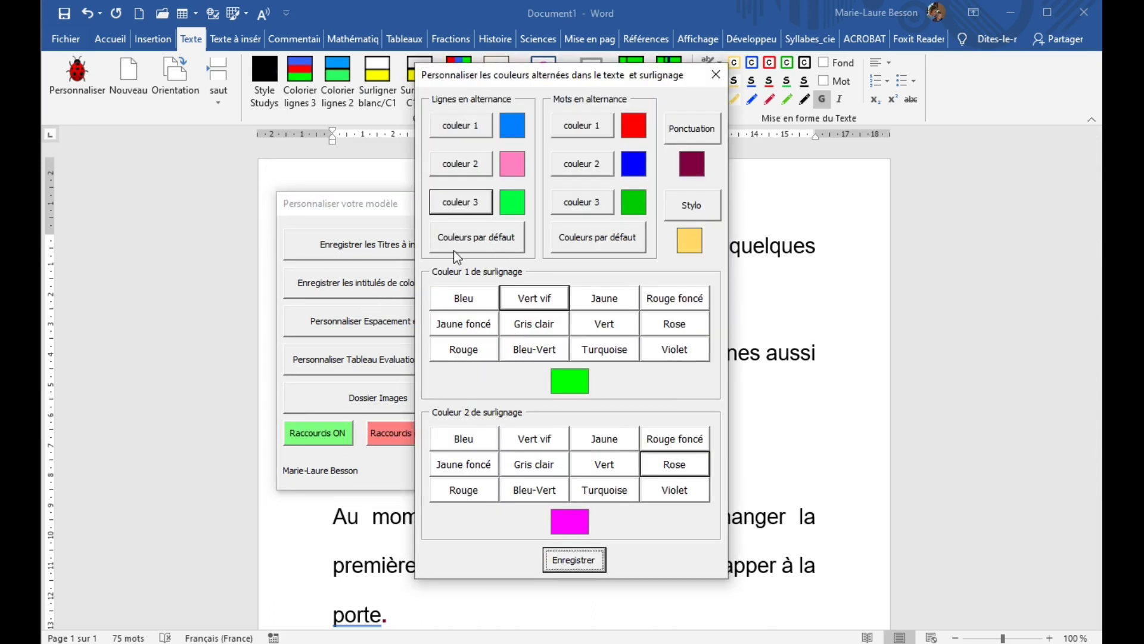
{"action": "left_click", "coordinate": [474, 243]}
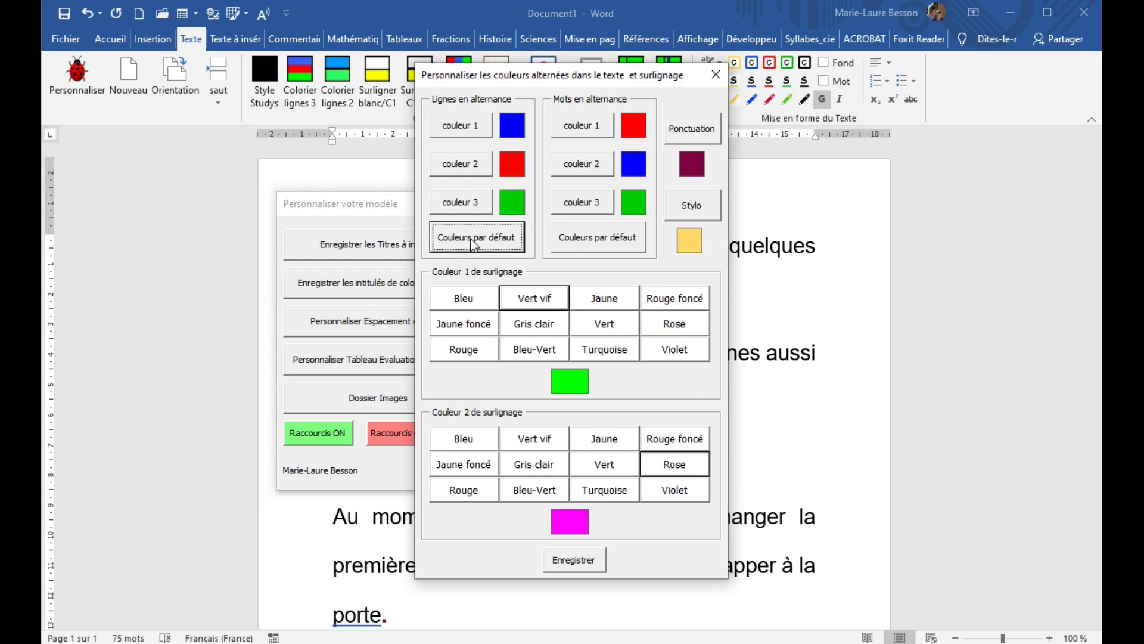
{"action": "left_click", "coordinate": [599, 246]}
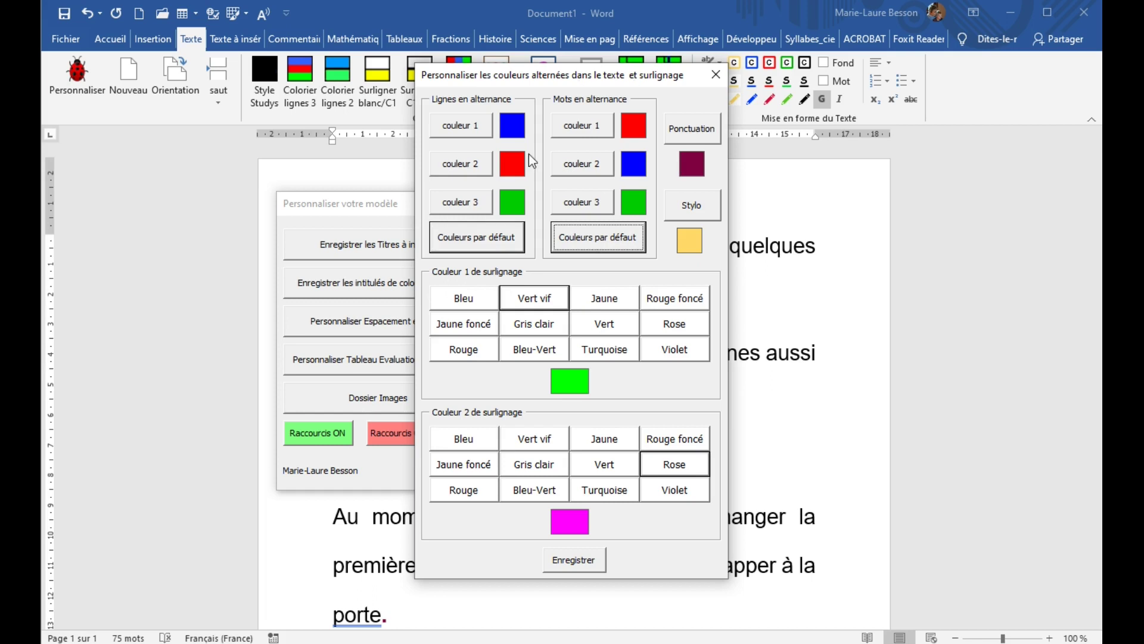
{"action": "left_click", "coordinate": [589, 561]}
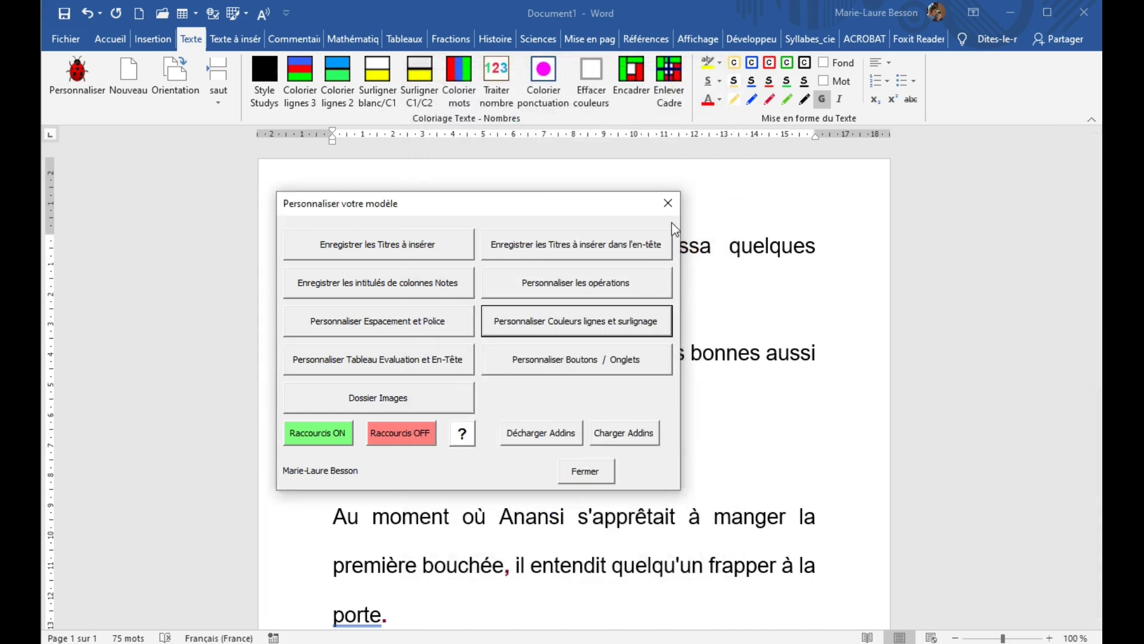
{"action": "left_click", "coordinate": [668, 204]}
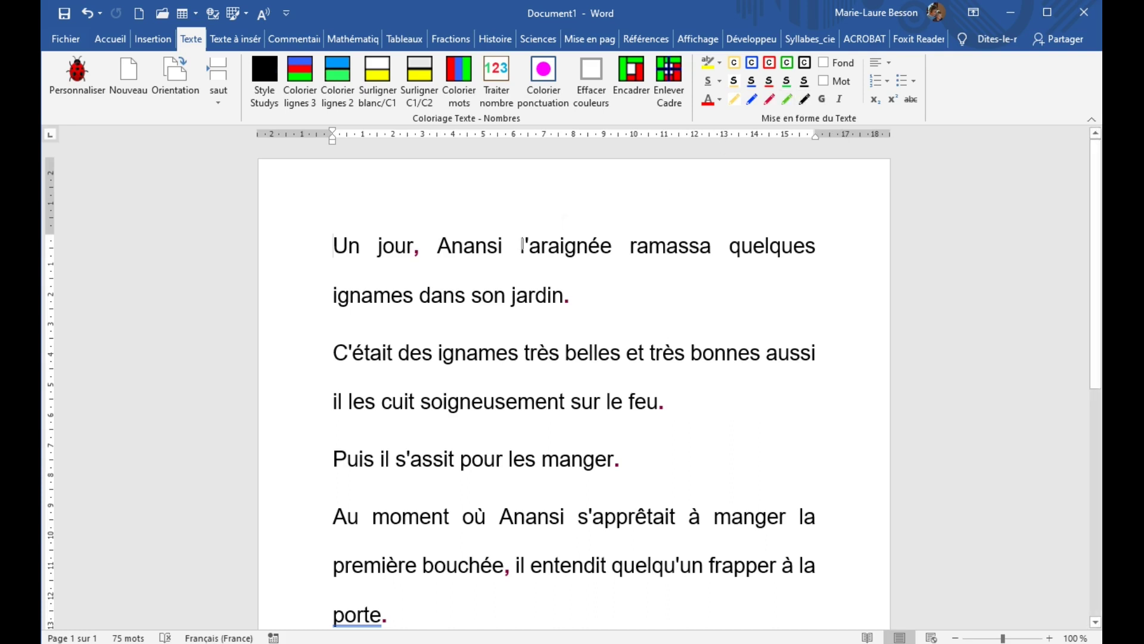
In the first line, color "jour" green, "ramassa" red and "l'araignée" blue.
{"action": "left_click", "coordinate": [395, 247]}
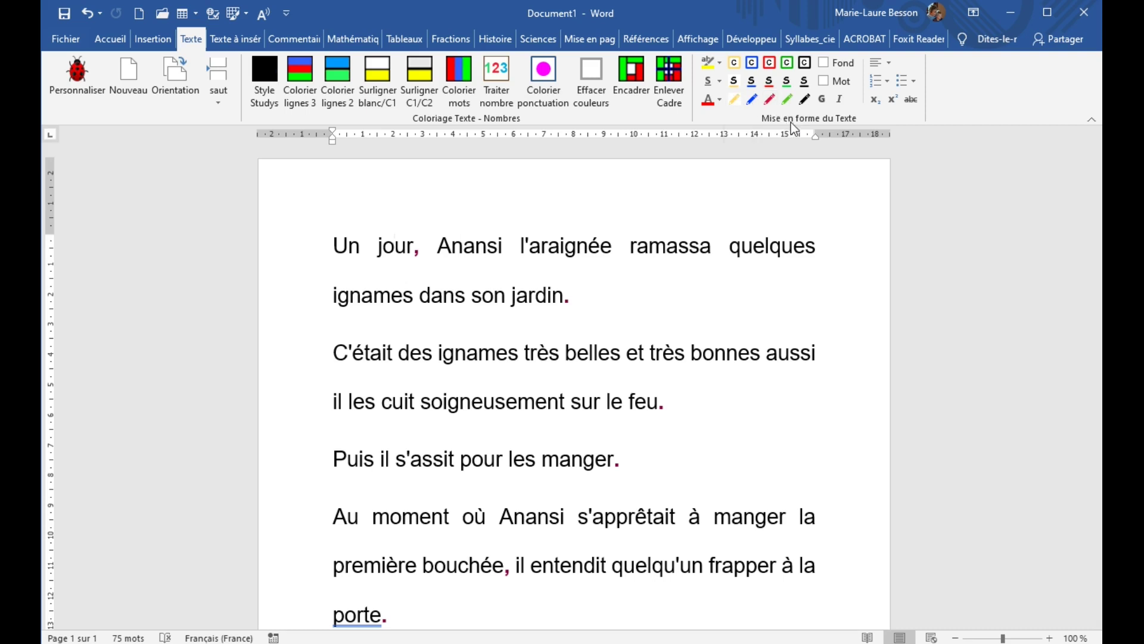
{"action": "left_click", "coordinate": [786, 100]}
{"action": "left_click", "coordinate": [679, 246]}
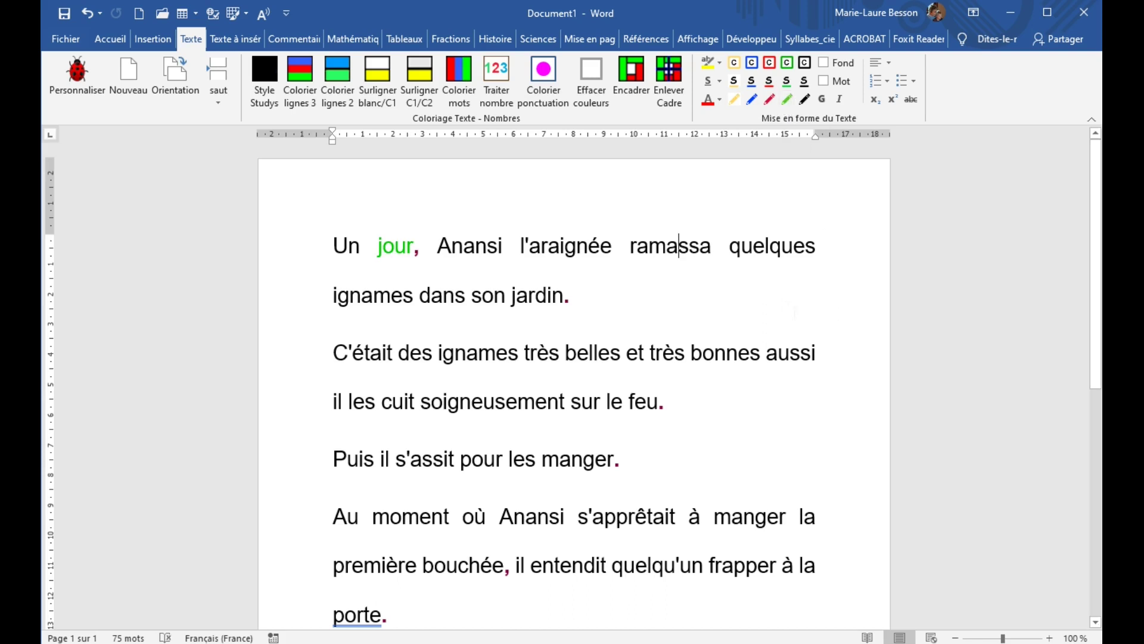
{"action": "left_click", "coordinate": [771, 100]}
{"action": "left_click", "coordinate": [541, 245]}
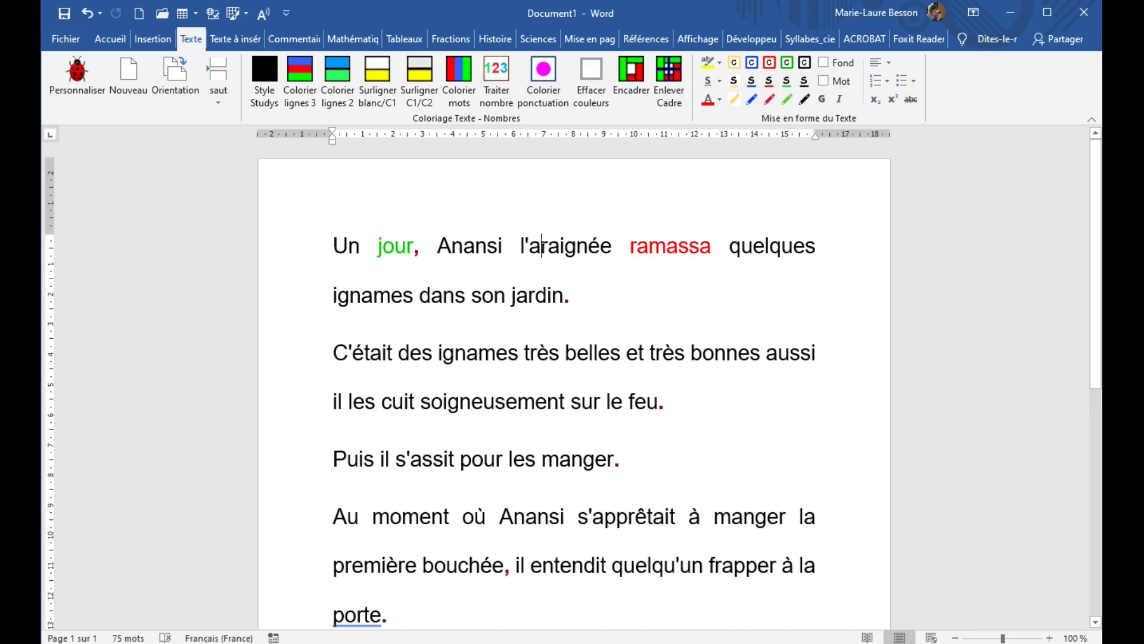
{"action": "left_click", "coordinate": [752, 100]}
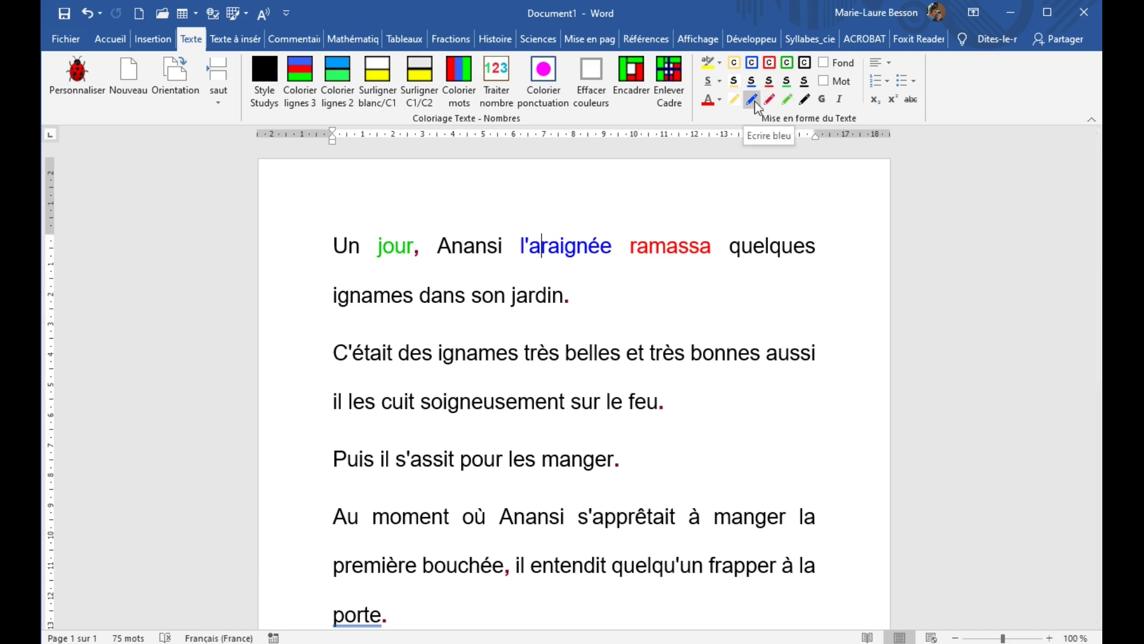
Recolor the words "l'araignée", "ramassa" and "jour" black with the black pen.
{"action": "left_click", "coordinate": [804, 100]}
{"action": "left_click", "coordinate": [690, 246]}
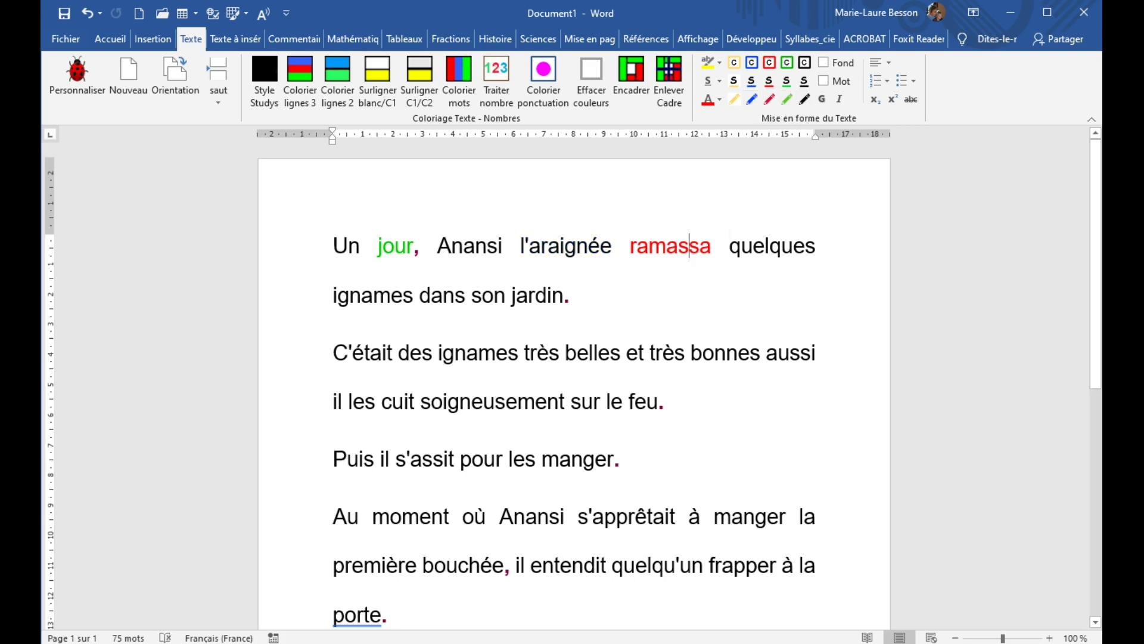
{"action": "left_click", "coordinate": [804, 100]}
{"action": "key", "text": "ctrl+Left"}
{"action": "key", "text": "ctrl+Left"}
{"action": "key", "text": "ctrl+Left"}
{"action": "key", "text": "ctrl+Left"}
{"action": "key", "text": "ctrl+Left"}
{"action": "key", "text": "ctrl+Left"}
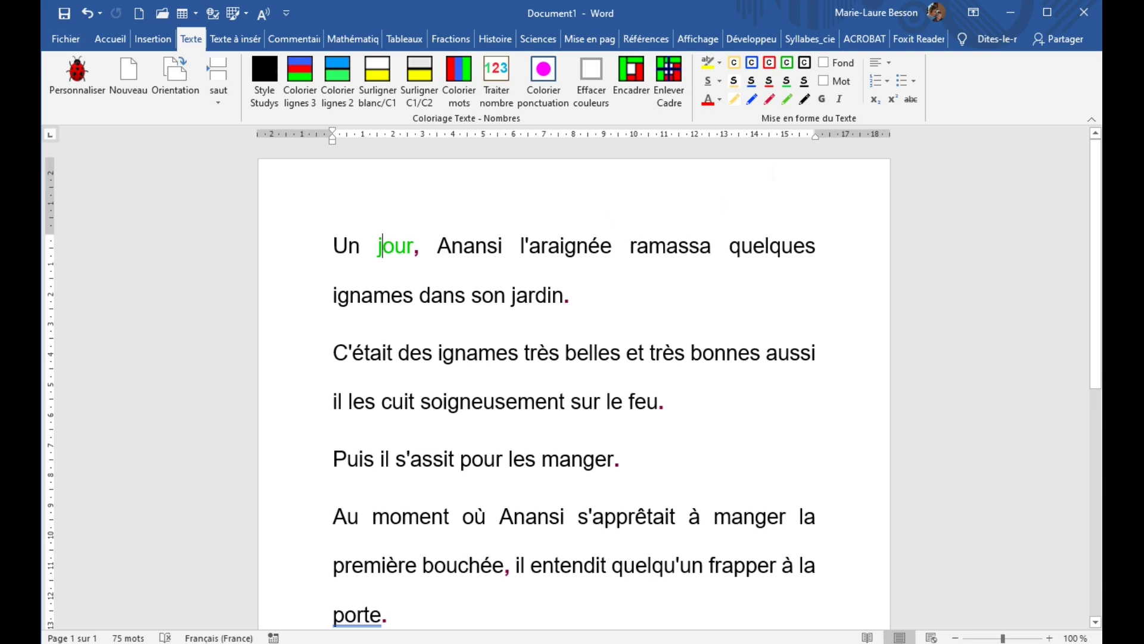
{"action": "left_click", "coordinate": [804, 101]}
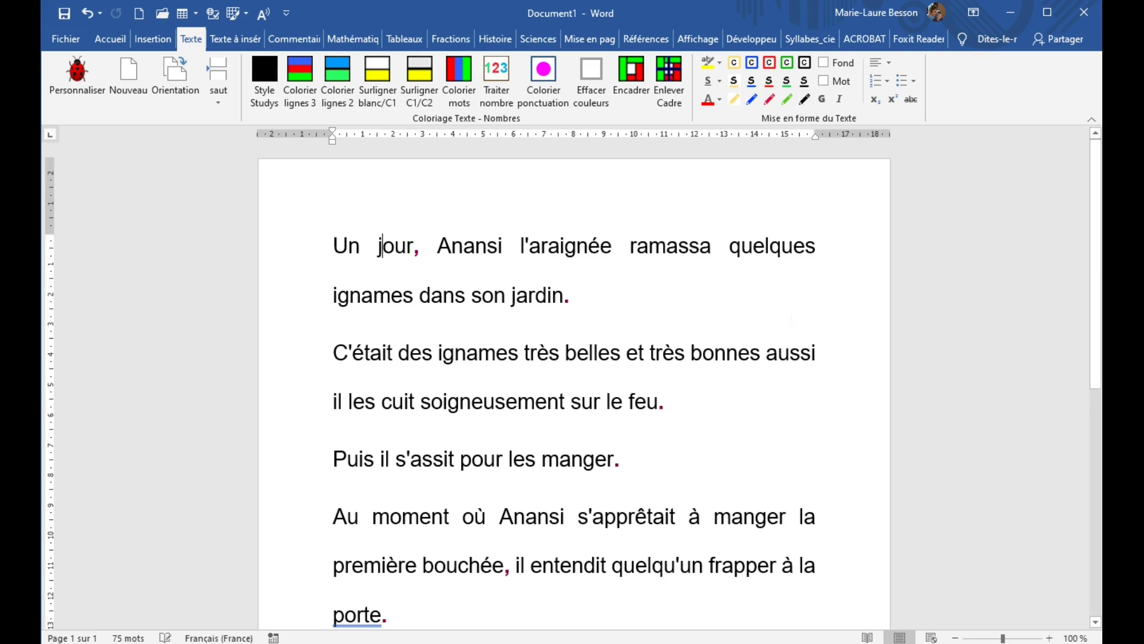
Color the word "l'araignée" with the custom yellow pen and return it to black.
{"action": "left_click", "coordinate": [721, 102]}
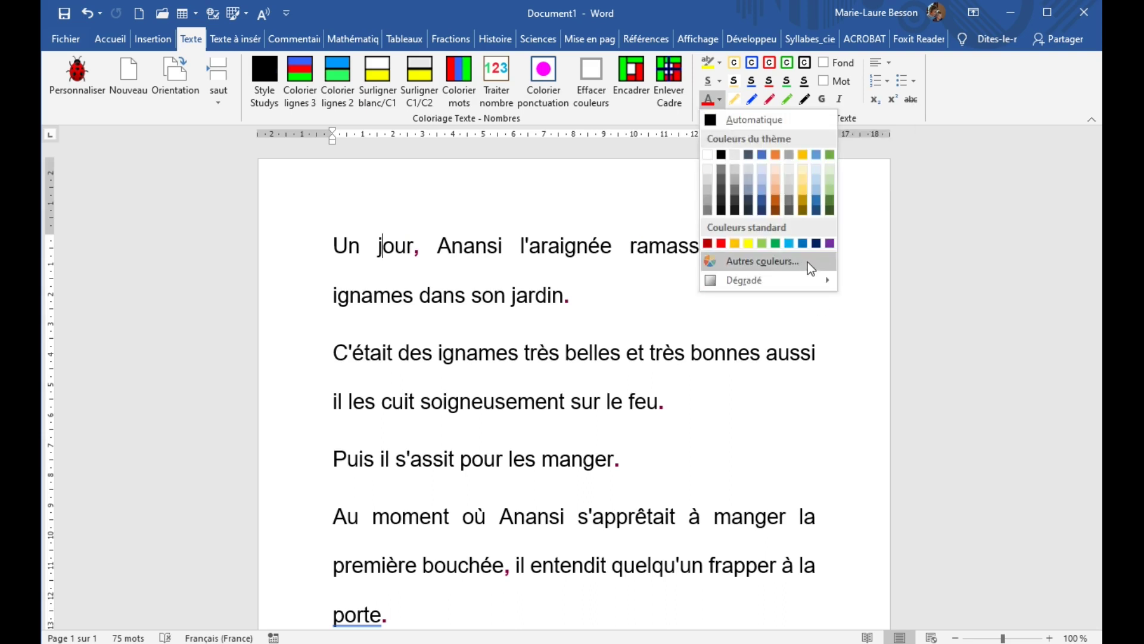
{"action": "left_click", "coordinate": [878, 286]}
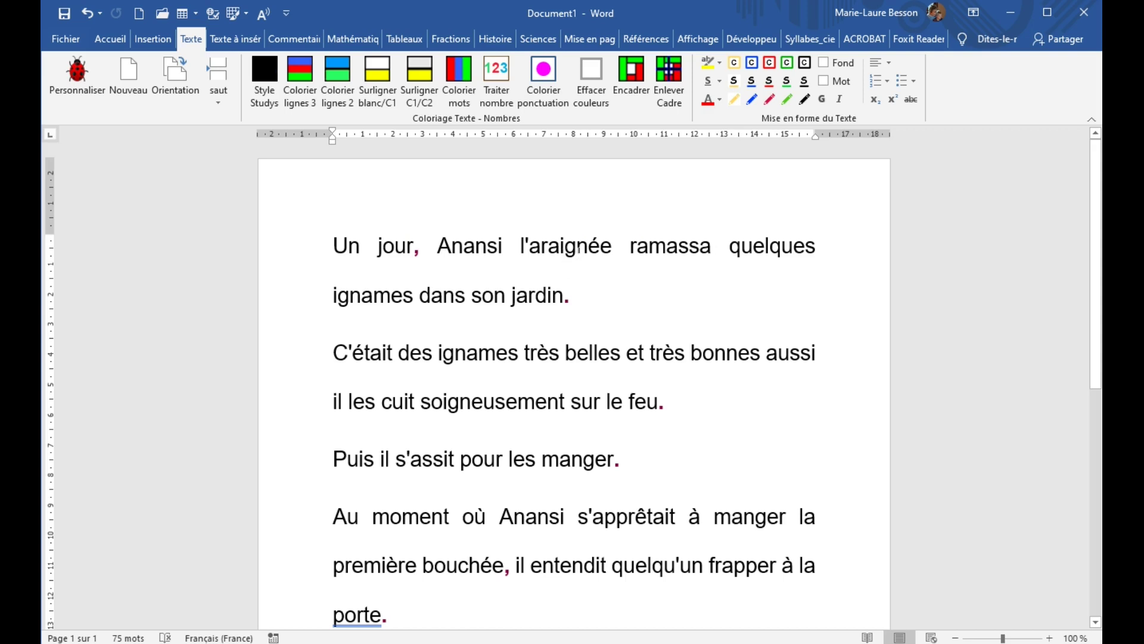
{"action": "left_click", "coordinate": [735, 99]}
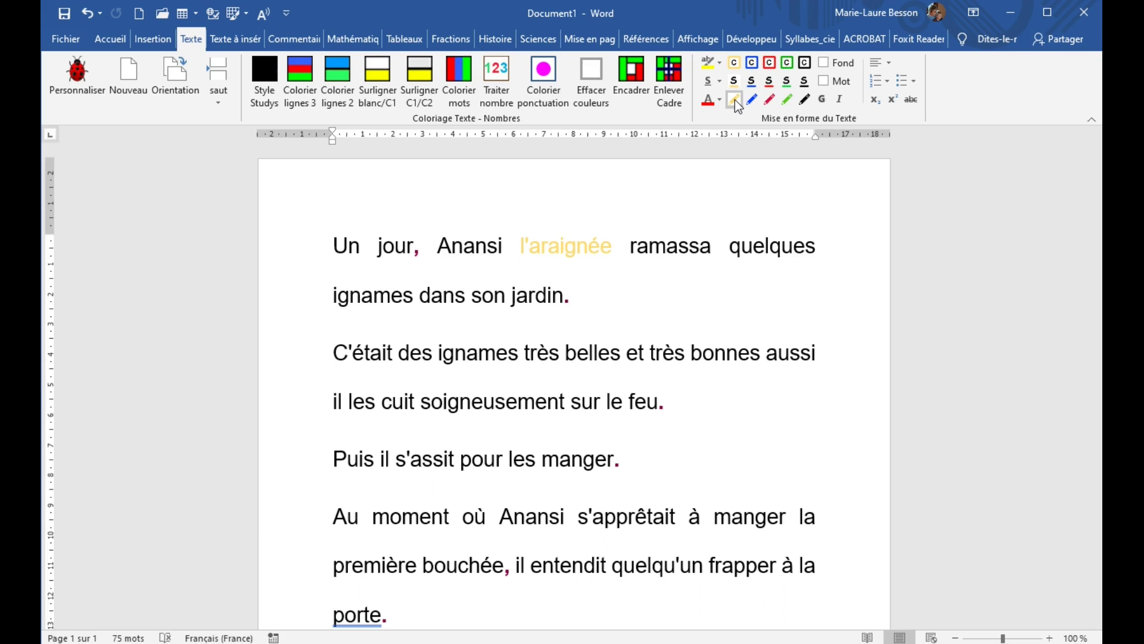
{"action": "left_click", "coordinate": [805, 101]}
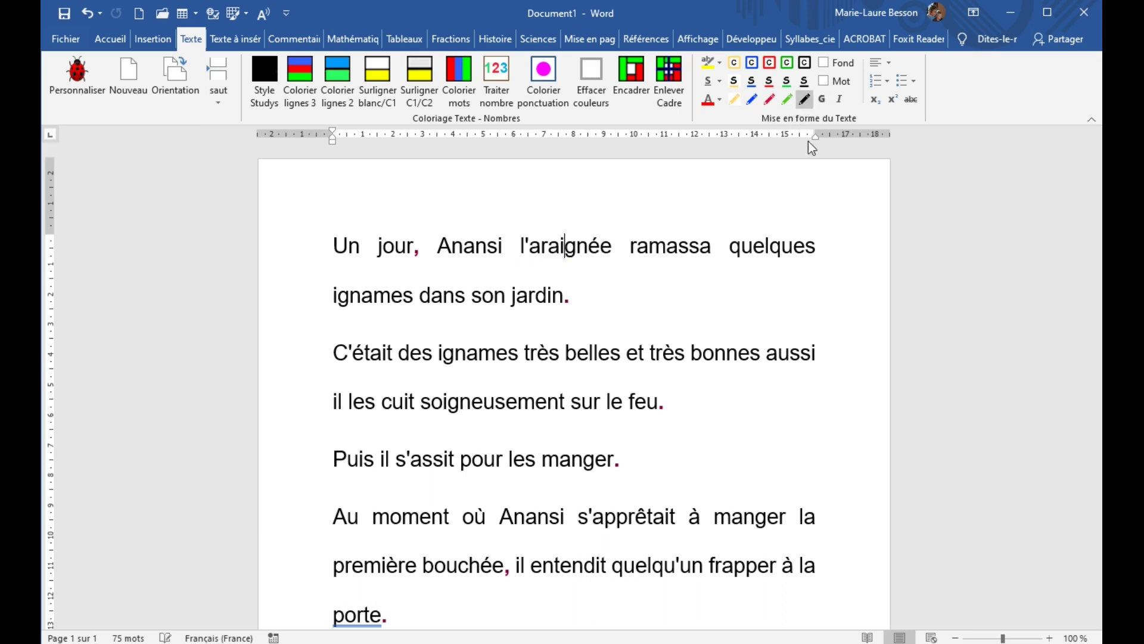
Examine the color choices for the Stylo pen in the template's color customization, and leave without changing or saving anything.
{"action": "left_click", "coordinate": [80, 86]}
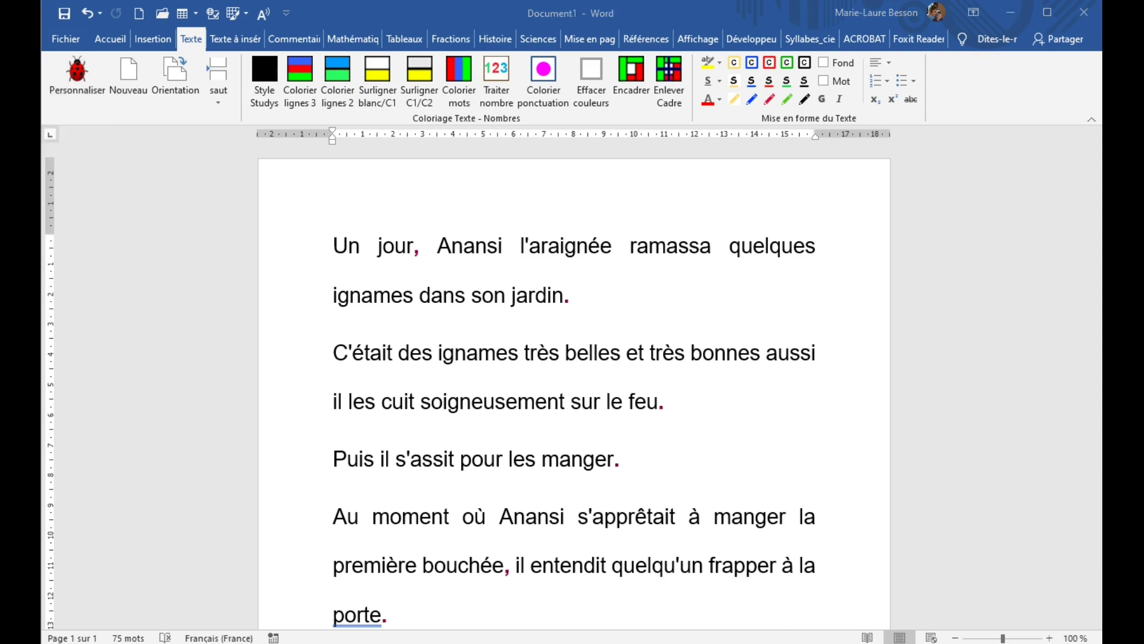
{"action": "left_click_drag", "start_coordinate": [849, 169], "coordinate": [489, 169]}
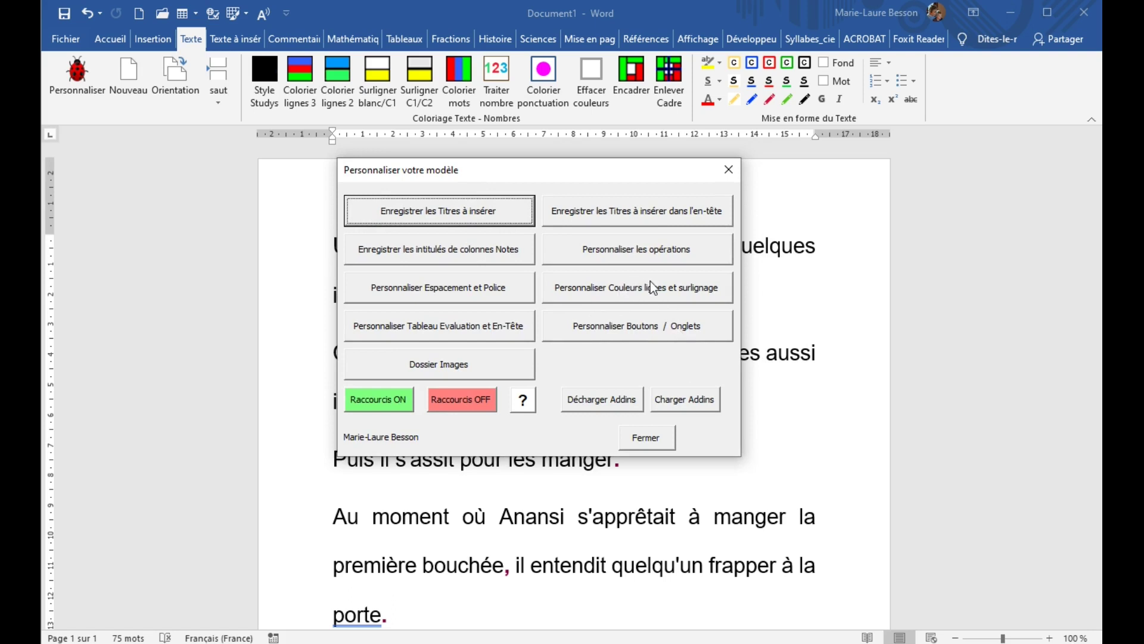
{"action": "left_click", "coordinate": [684, 289]}
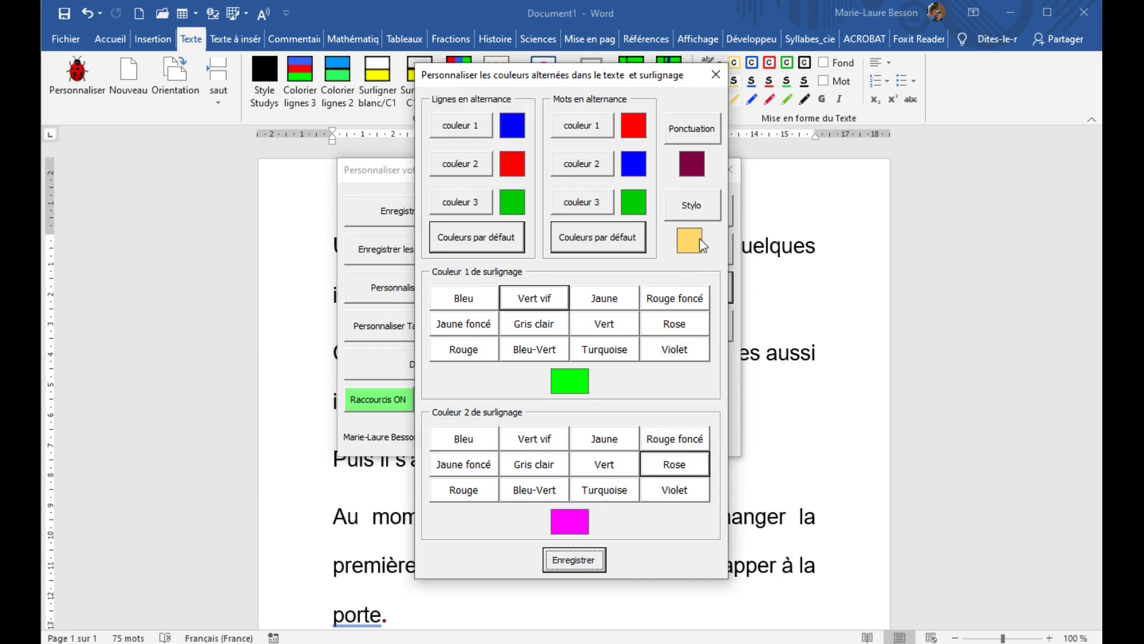
{"action": "left_click", "coordinate": [697, 209]}
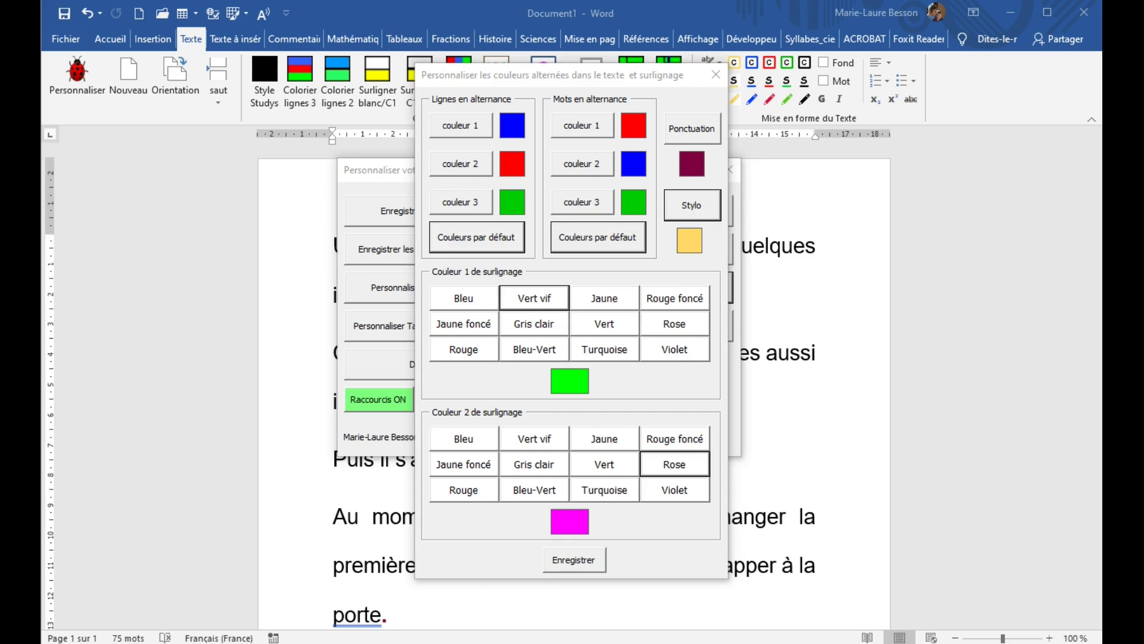
{"action": "left_click_drag", "start_coordinate": [106, 33], "coordinate": [330, 176]}
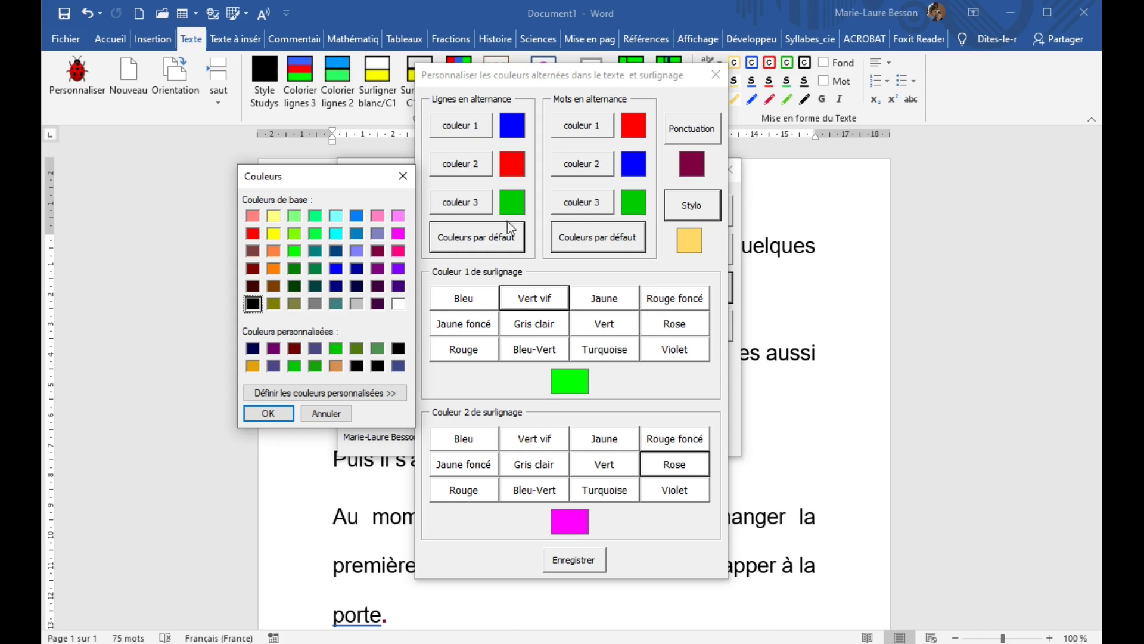
{"action": "left_click", "coordinate": [403, 176]}
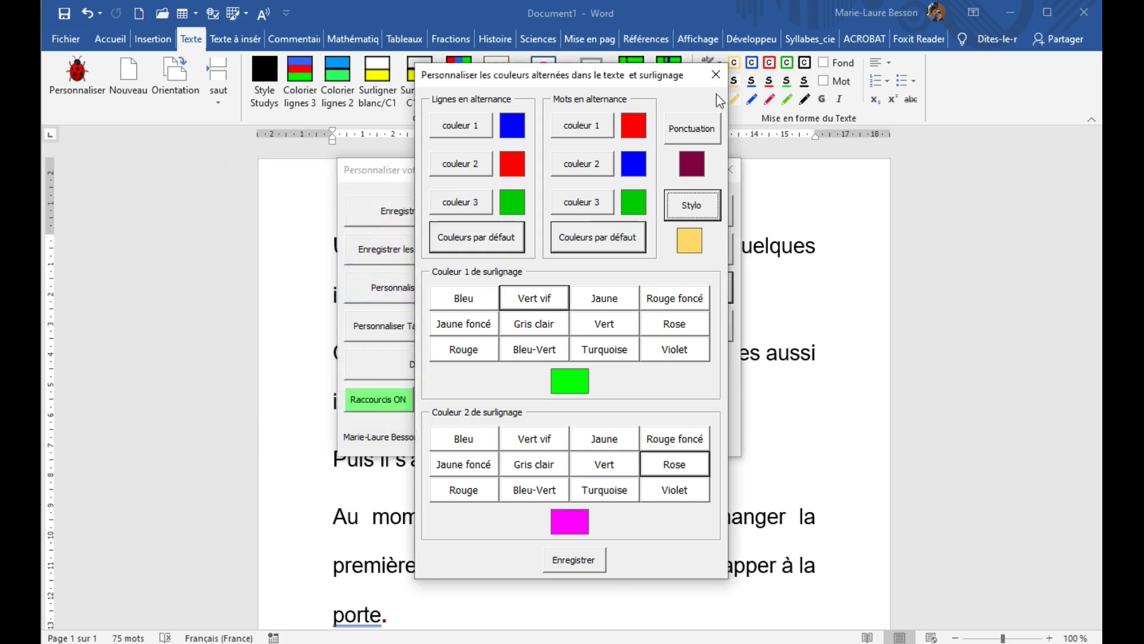
{"action": "left_click", "coordinate": [715, 74]}
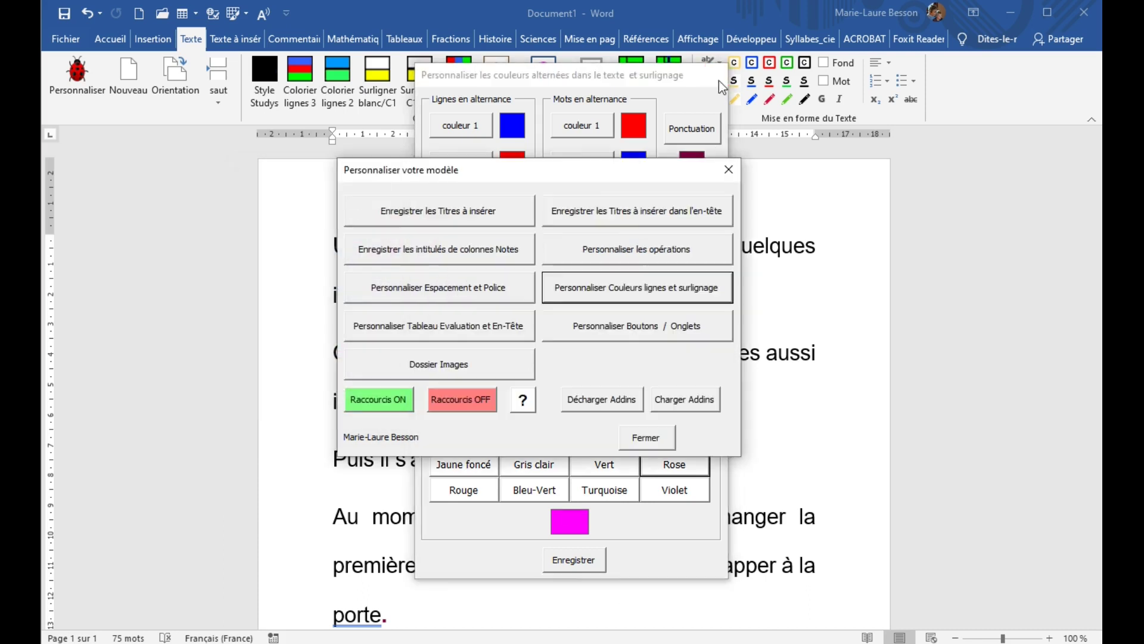
{"action": "left_click", "coordinate": [729, 177]}
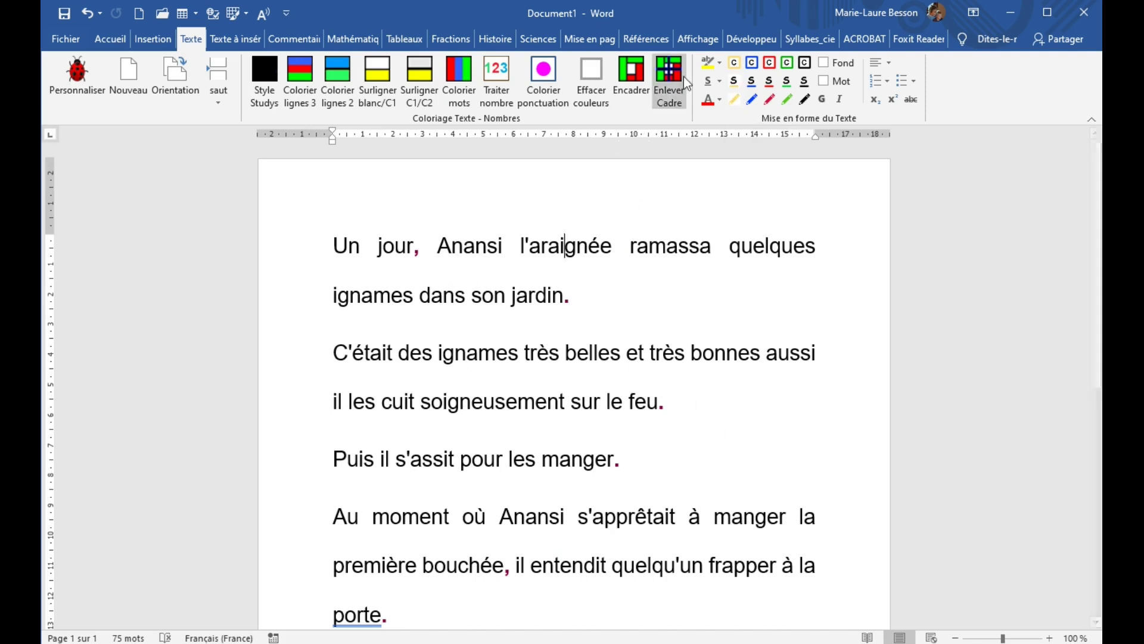
Underline "l'araignée" in blue and "quelques" in red, and remove both underlines.
{"action": "left_click", "coordinate": [752, 82]}
{"action": "left_click", "coordinate": [765, 247]}
{"action": "left_click", "coordinate": [769, 81]}
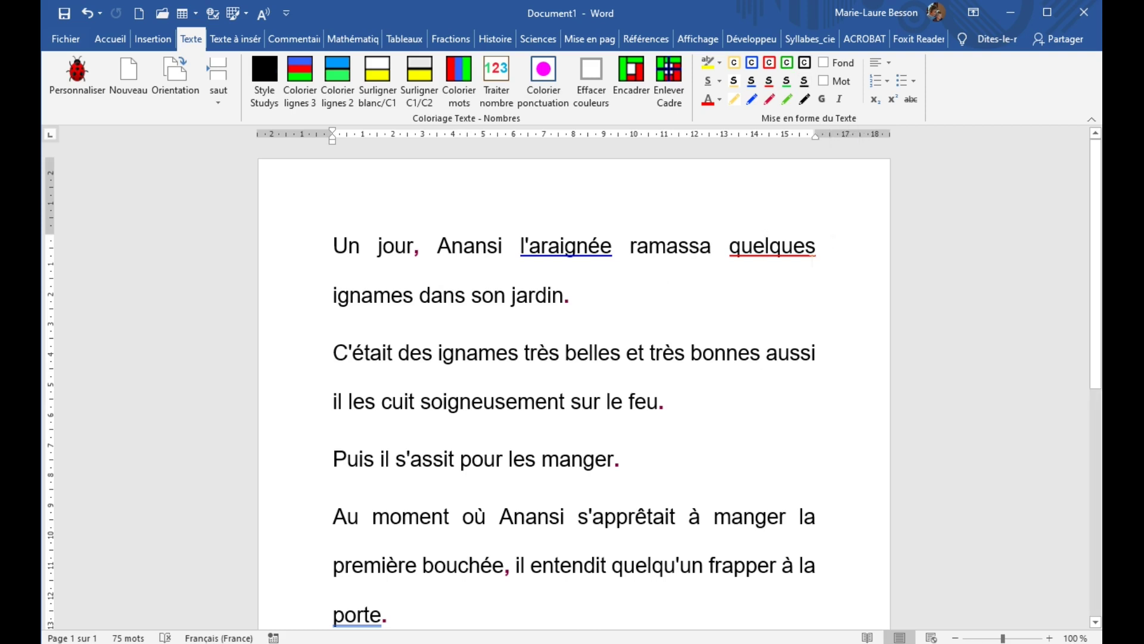
{"action": "left_click", "coordinate": [806, 81]}
{"action": "left_click", "coordinate": [806, 81]}
{"action": "left_click", "coordinate": [751, 82]}
Underline the whole first paragraph in green and remove the underline.
{"action": "left_click_drag", "start_coordinate": [310, 263], "coordinate": [308, 299]}
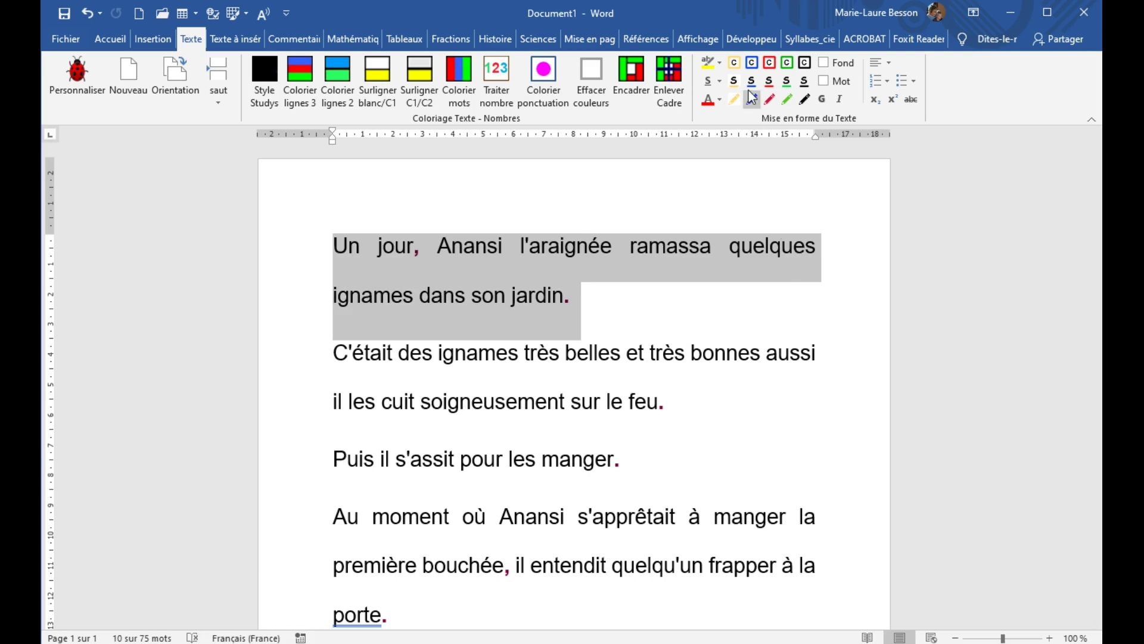
{"action": "left_click", "coordinate": [789, 85]}
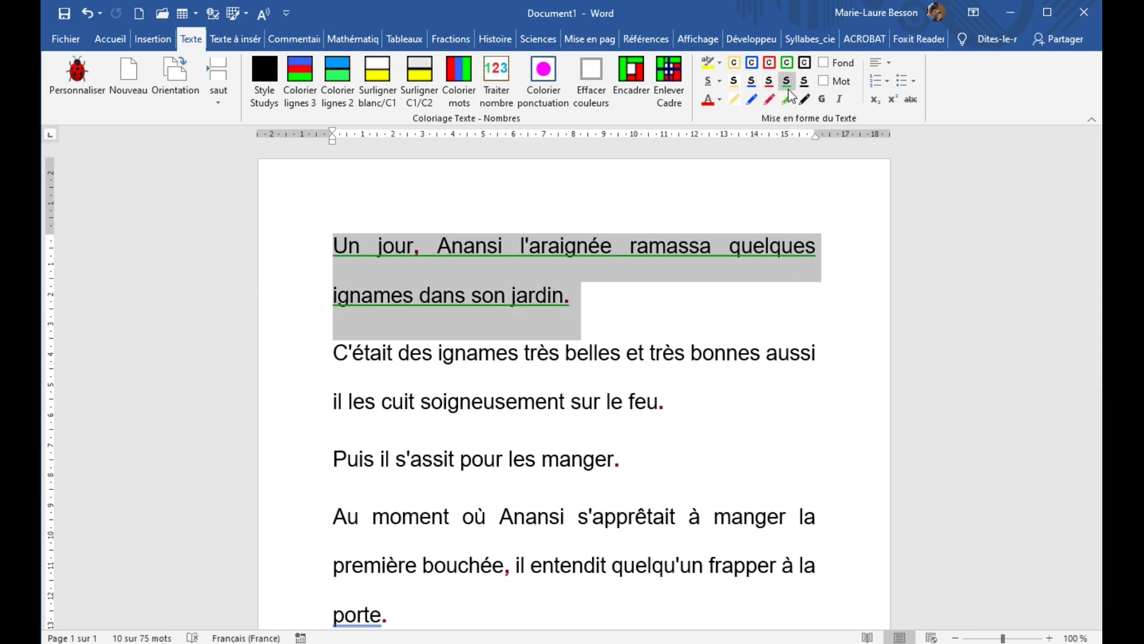
{"action": "left_click", "coordinate": [789, 88]}
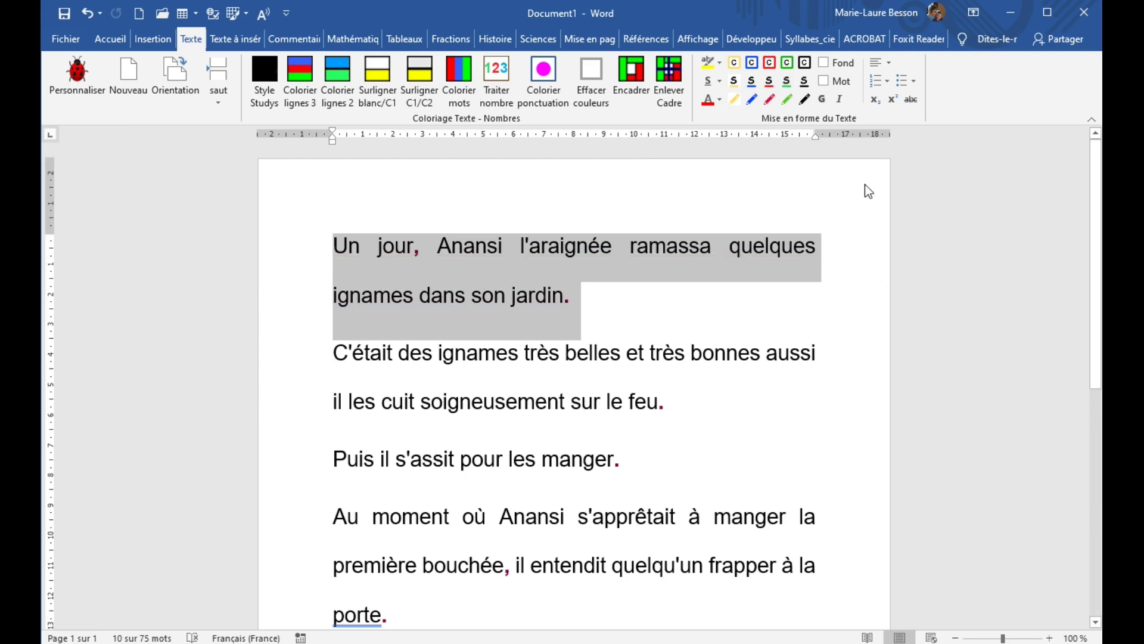
Underline the first paragraph word by word in red using the Mot option, and remove the underlines.
{"action": "left_click", "coordinate": [825, 81]}
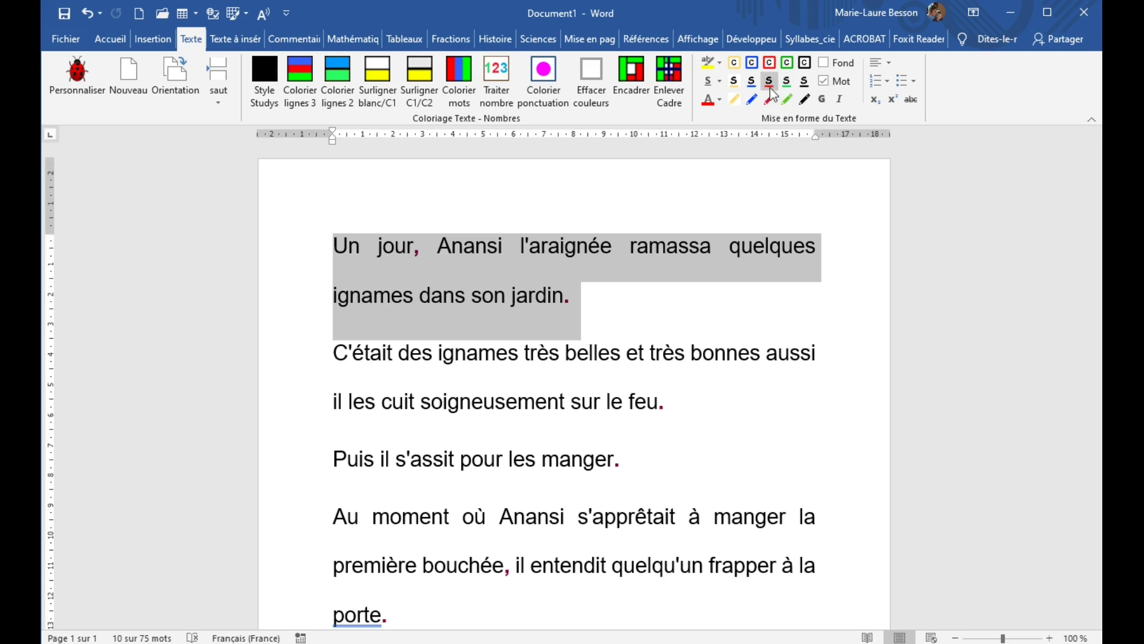
{"action": "left_click", "coordinate": [751, 353]}
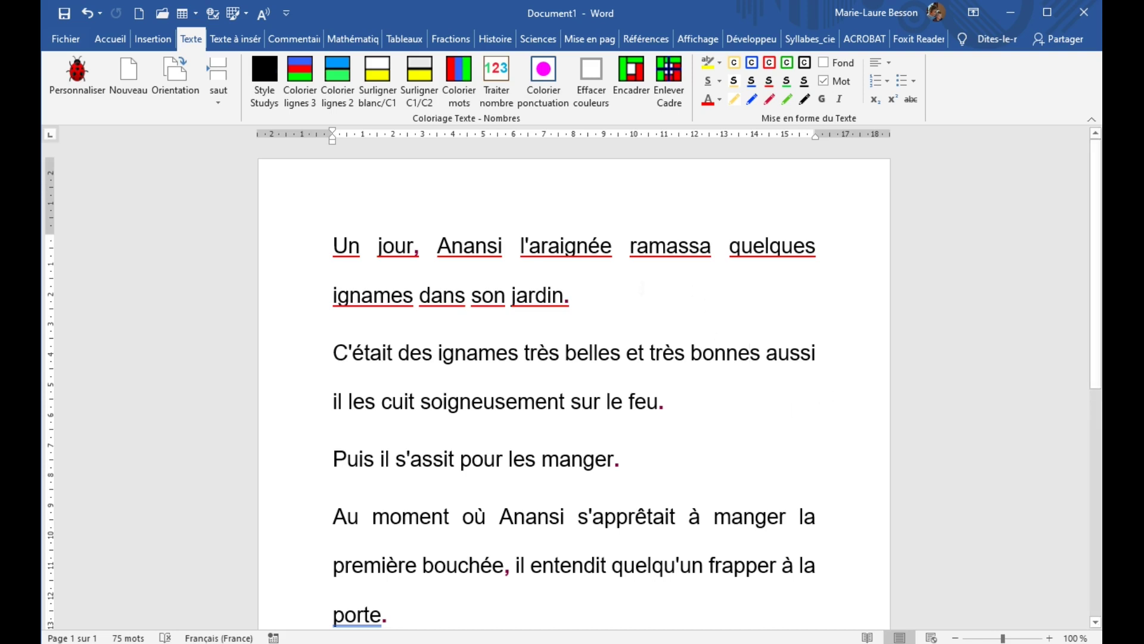
{"action": "left_click_drag", "start_coordinate": [334, 245], "coordinate": [580, 304]}
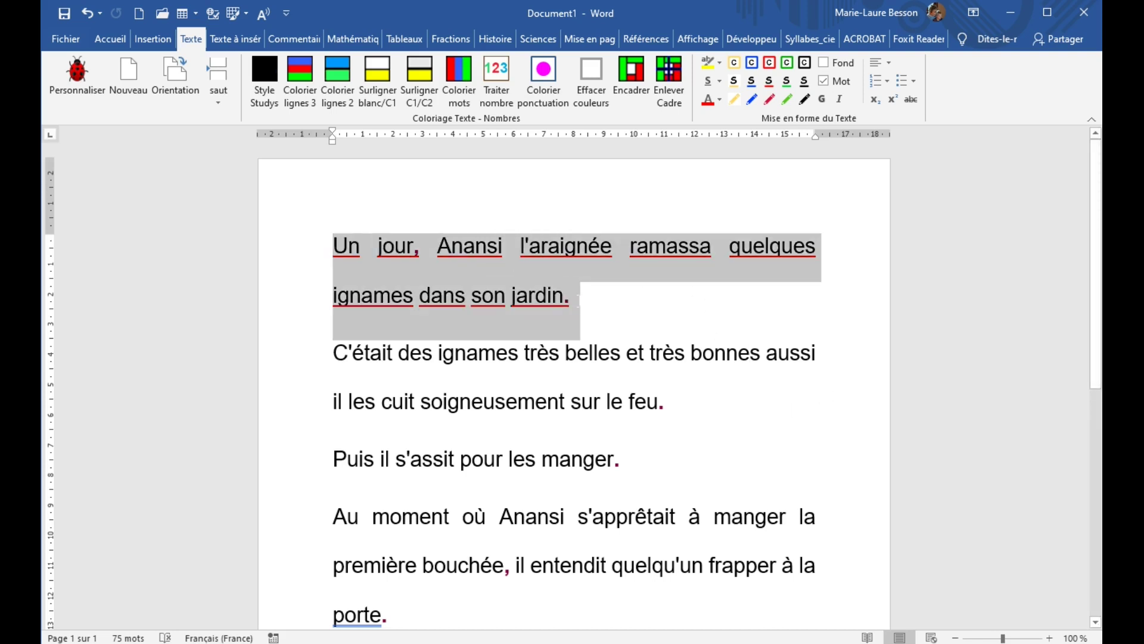
{"action": "left_click", "coordinate": [769, 81]}
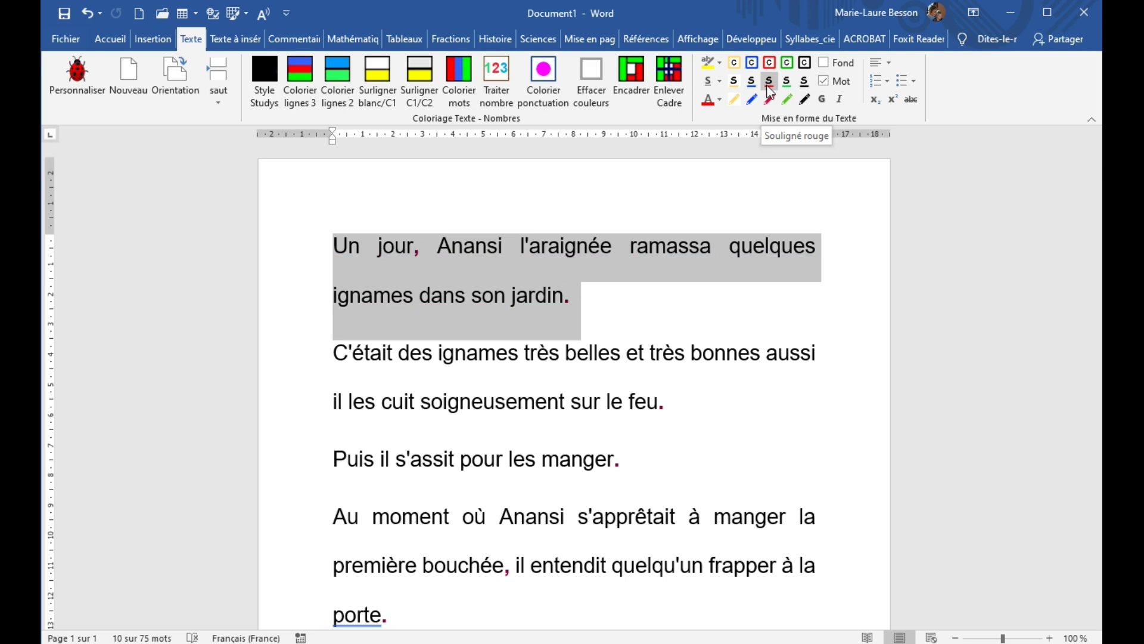
{"action": "left_click", "coordinate": [735, 317]}
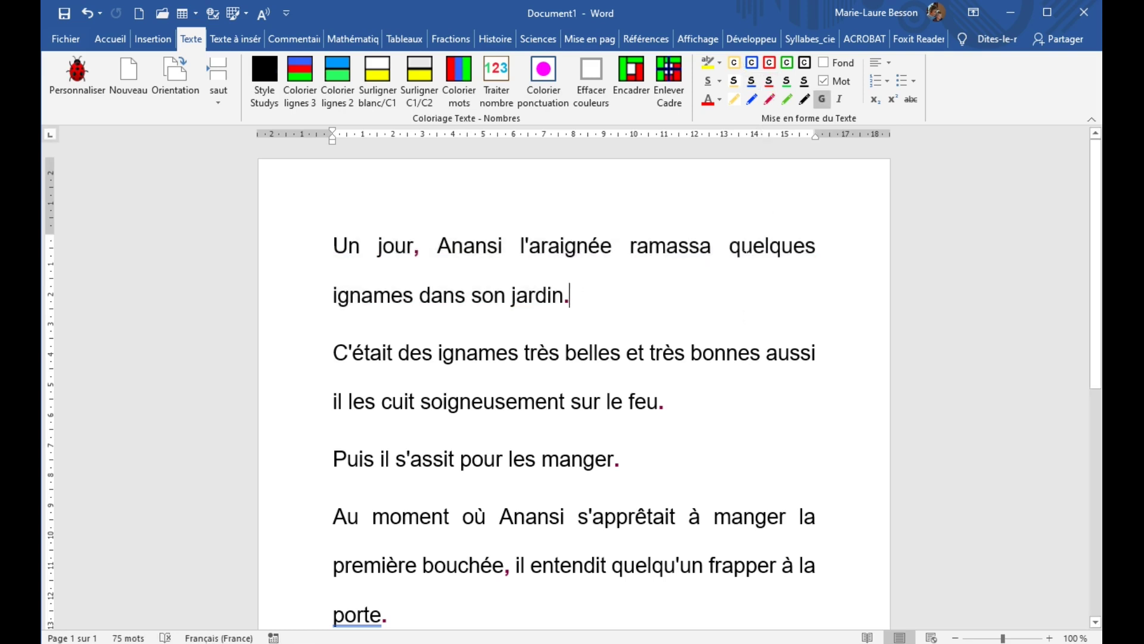
{"action": "left_click", "coordinate": [720, 81]}
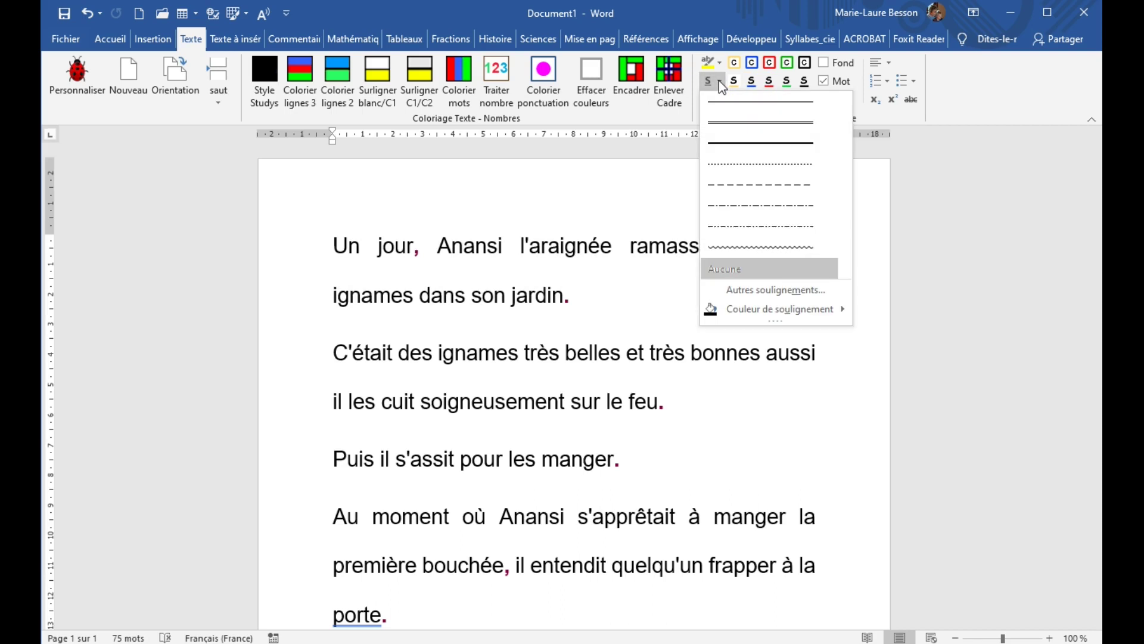
{"action": "left_click", "coordinate": [733, 131]}
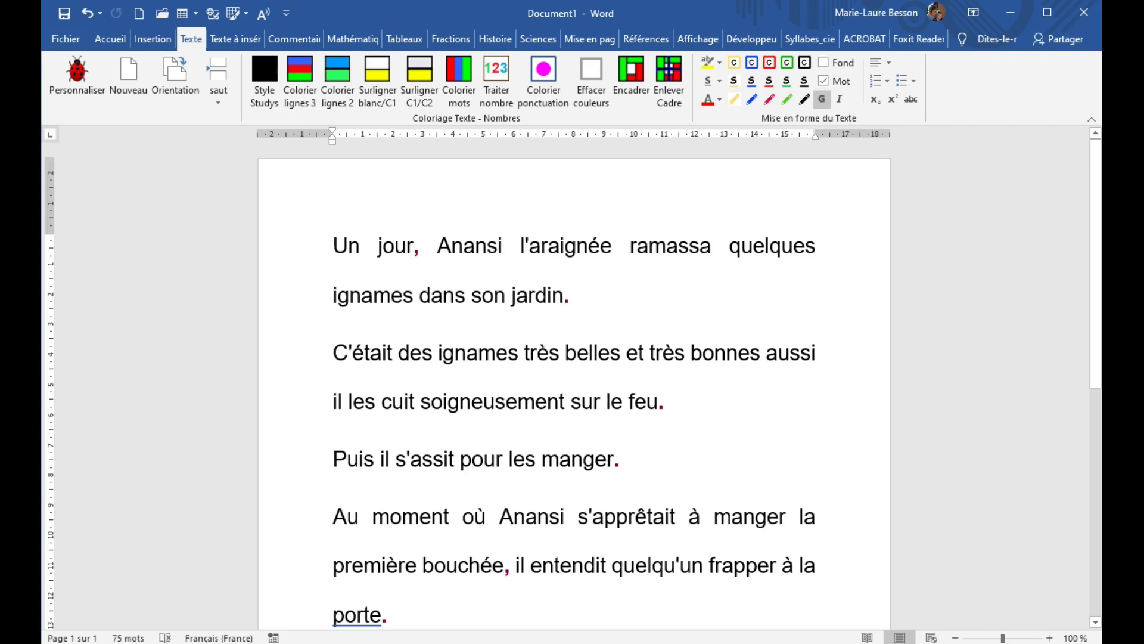
Frame "belles" in the custom yellow, and replace the frame with a yellow background using the Fond option.
{"action": "left_click", "coordinate": [589, 352]}
{"action": "left_click", "coordinate": [735, 68]}
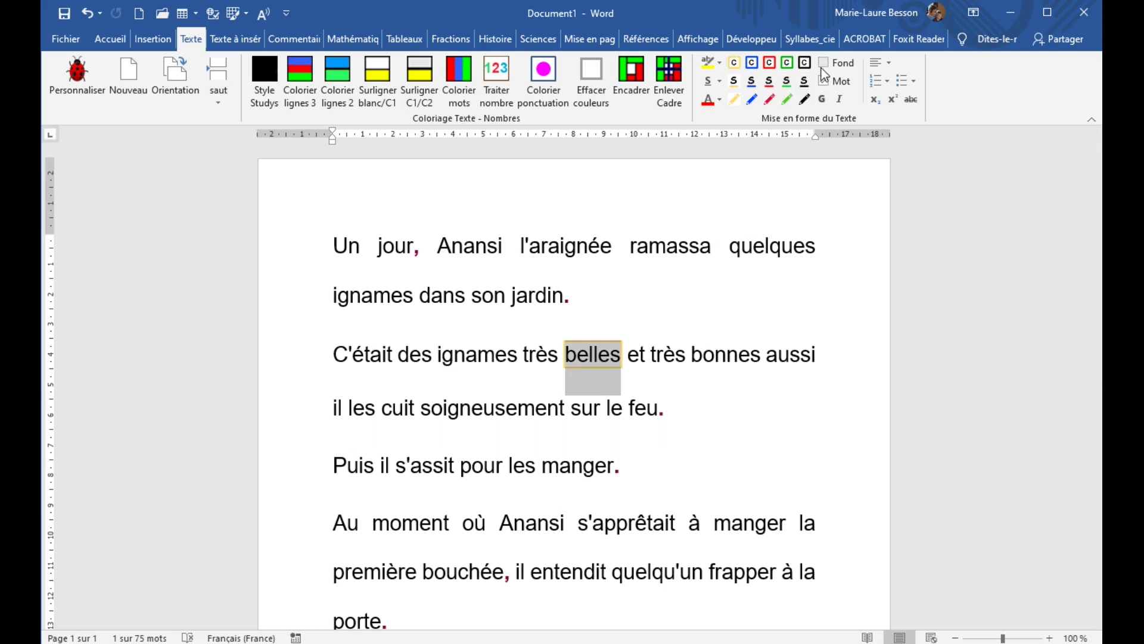
{"action": "left_click", "coordinate": [738, 59]}
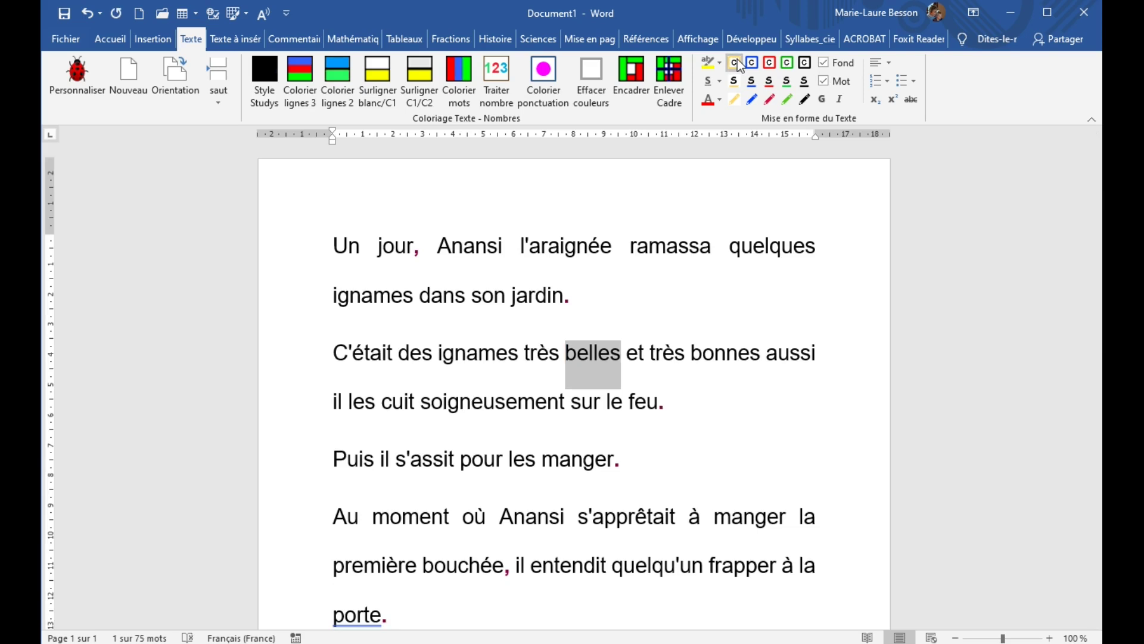
{"action": "left_click", "coordinate": [733, 62]}
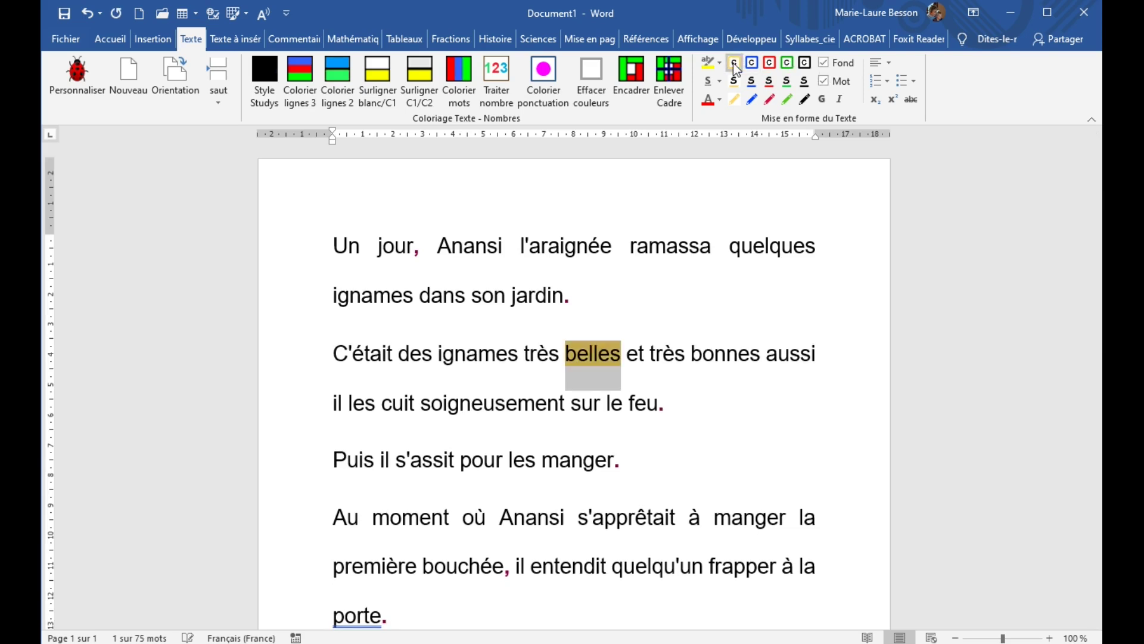
{"action": "left_click", "coordinate": [664, 403]}
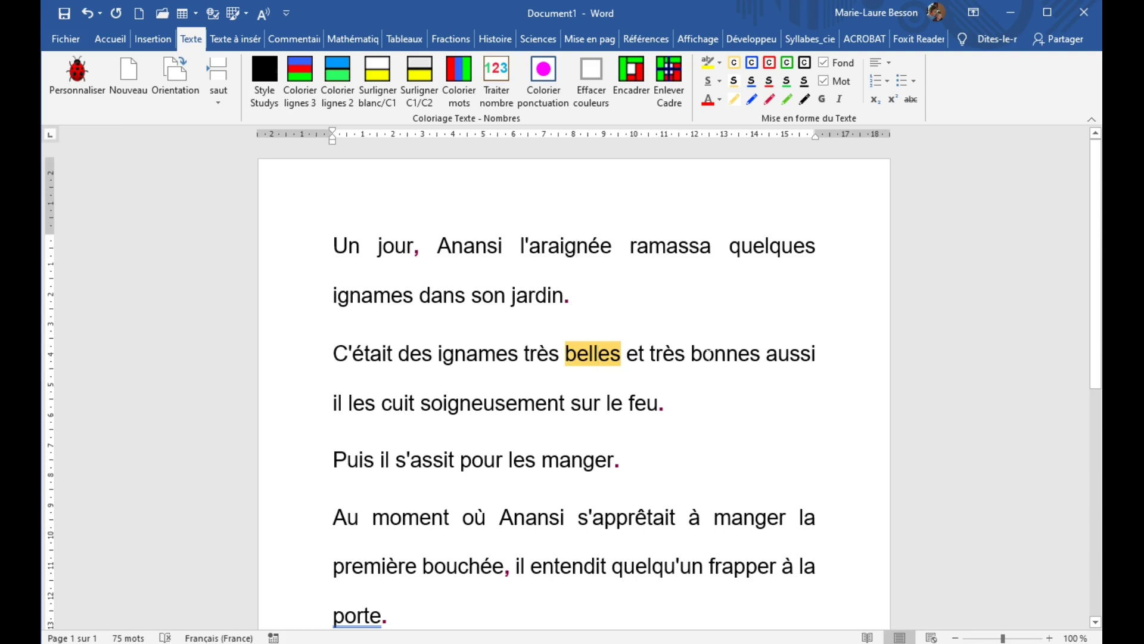
Fill the background of "l'araignée" in blue and remove the fill.
{"action": "left_click", "coordinate": [752, 66]}
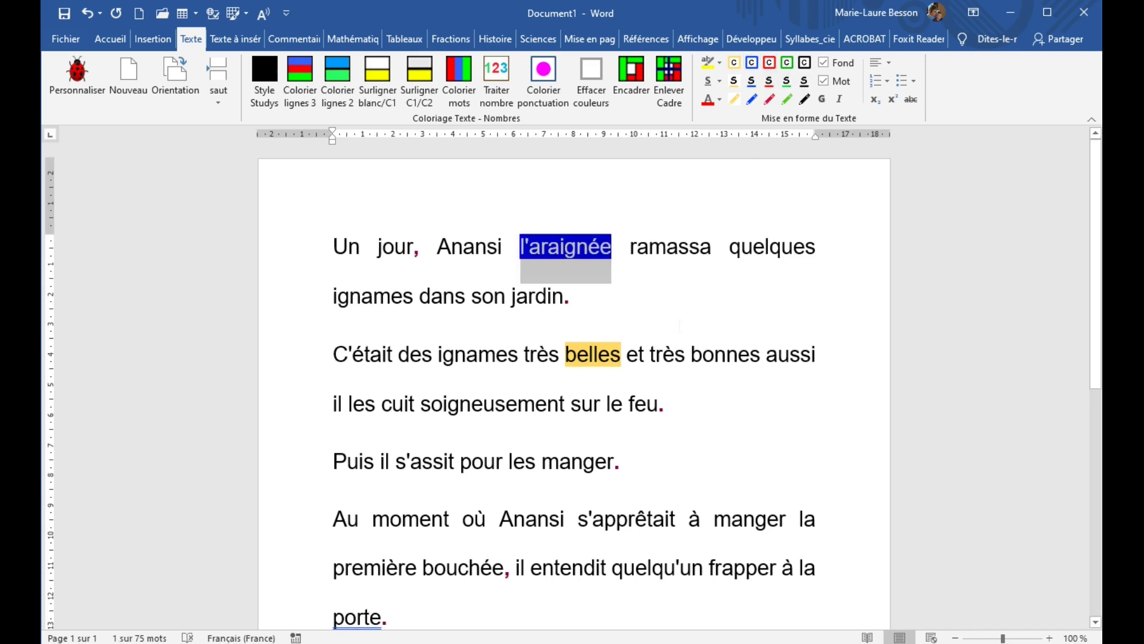
{"action": "key", "text": "Down"}
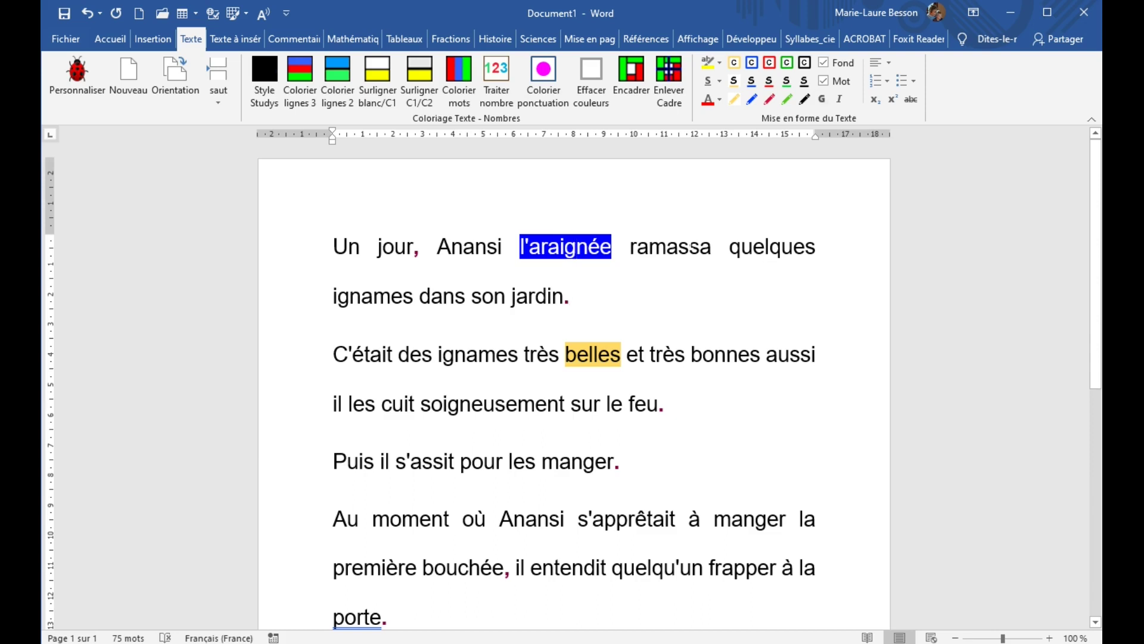
{"action": "left_click", "coordinate": [751, 63]}
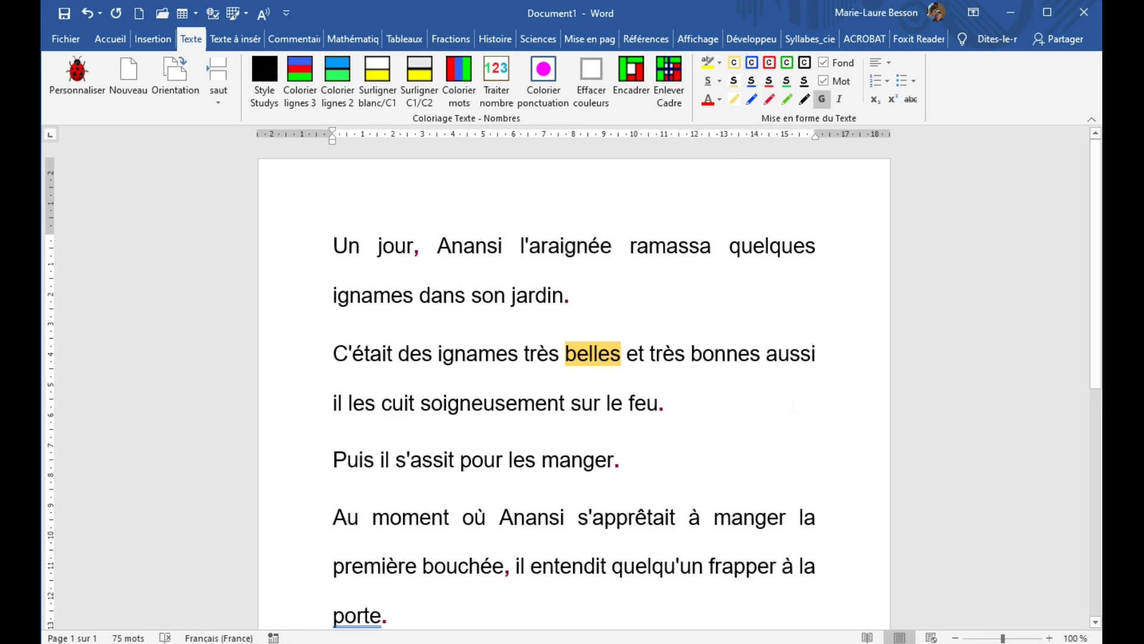
Fill the background of "quelques" in red, green and blue in turn, and remove the fill.
{"action": "left_click", "coordinate": [765, 245]}
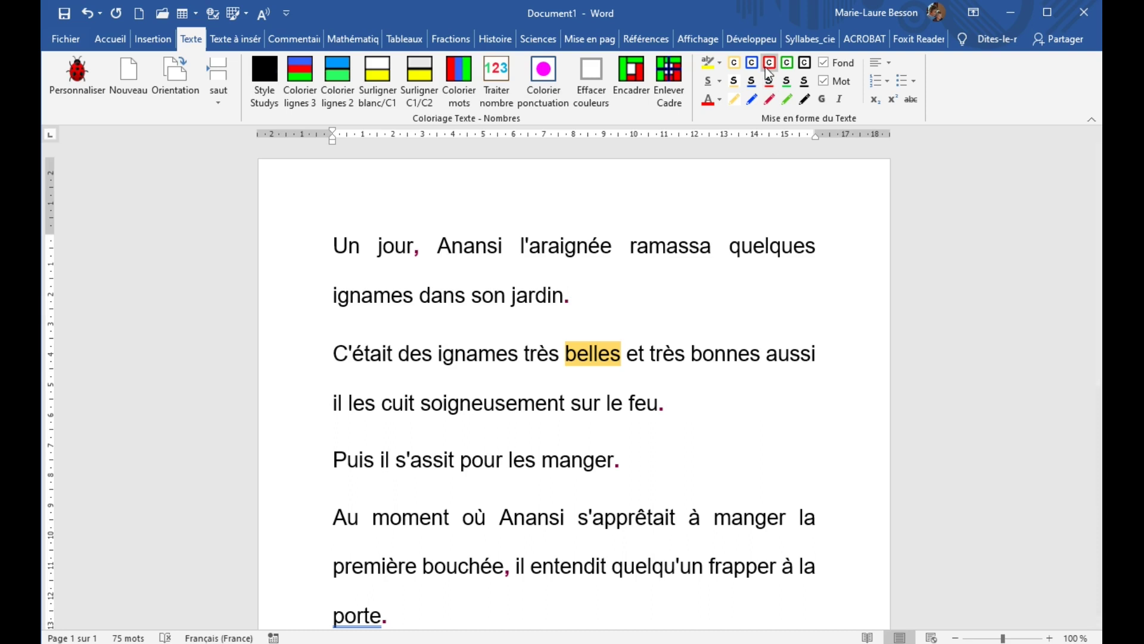
{"action": "left_click", "coordinate": [769, 64]}
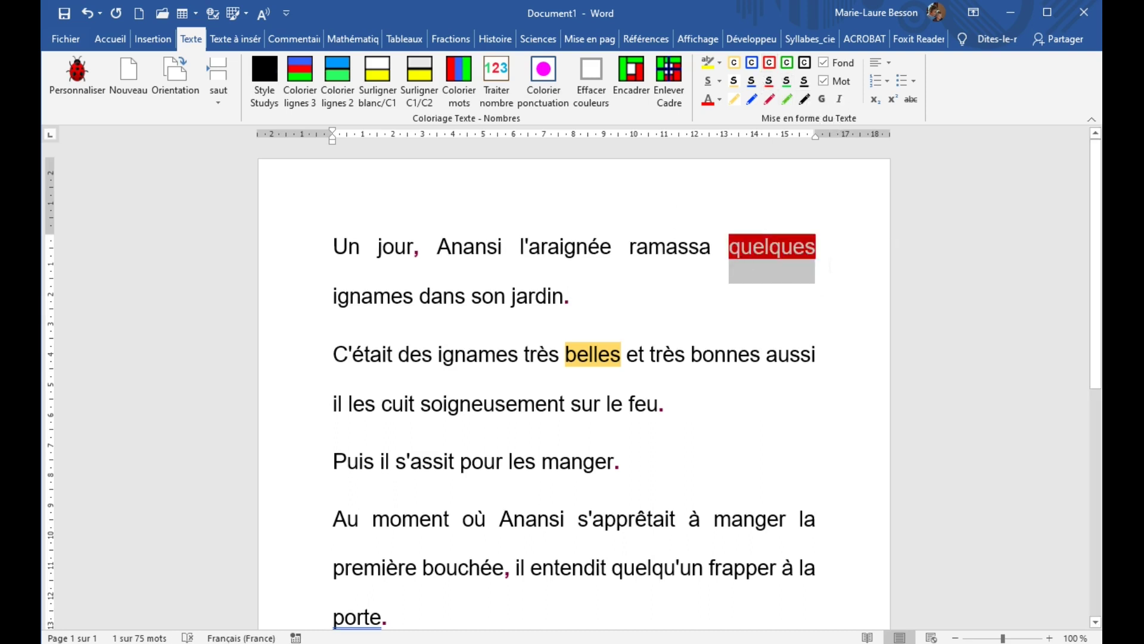
{"action": "left_click", "coordinate": [788, 65]}
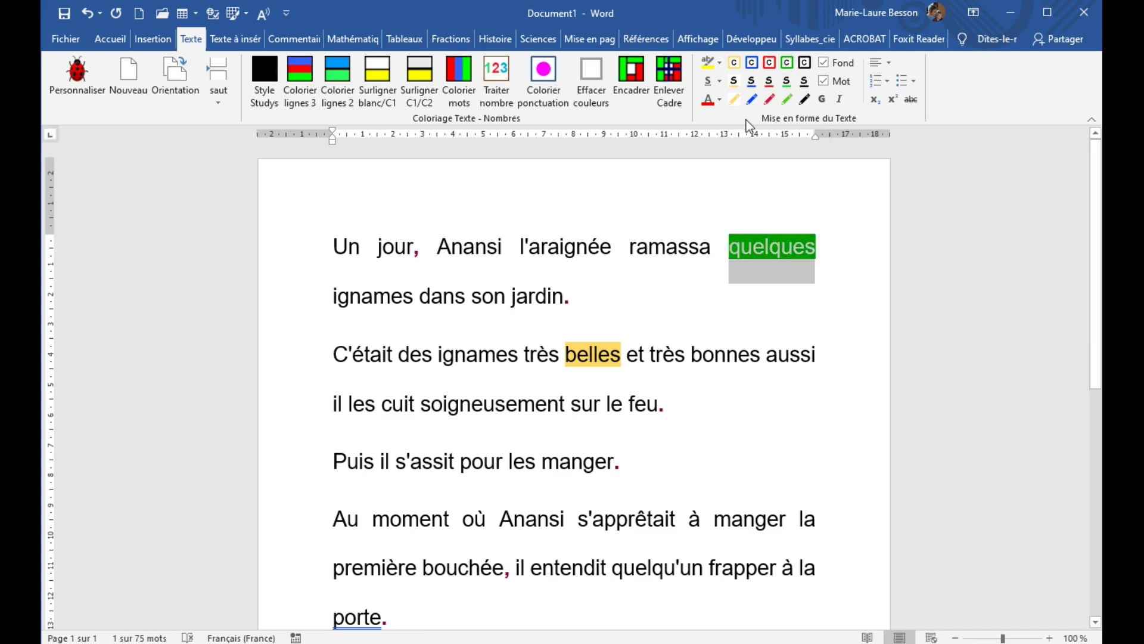
{"action": "double_click", "coordinate": [761, 245]}
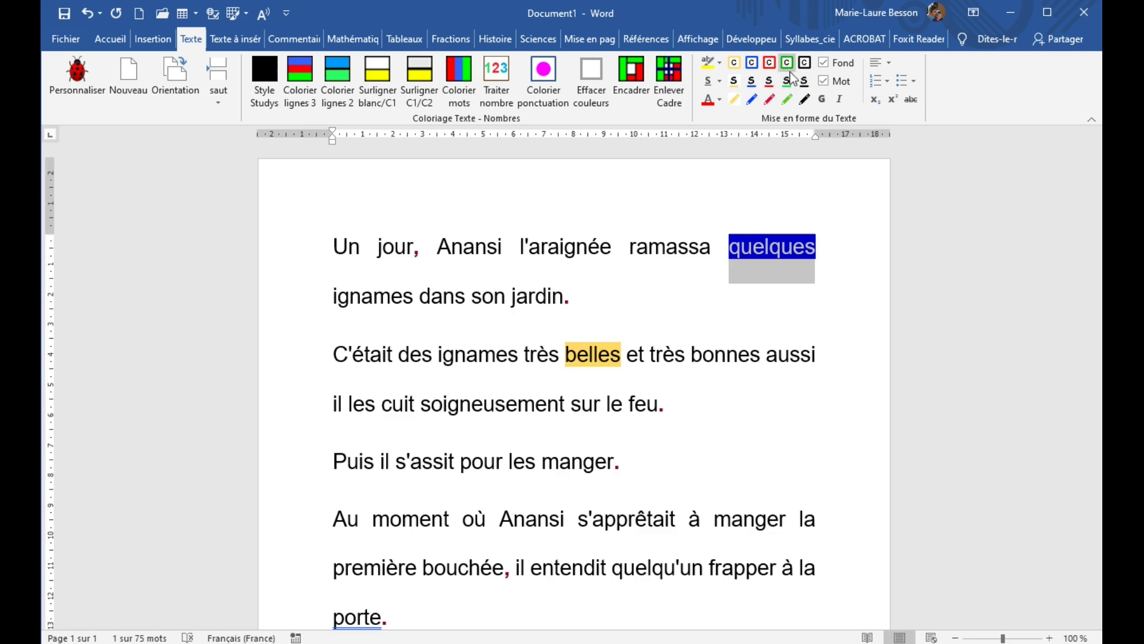
{"action": "left_click", "coordinate": [750, 66]}
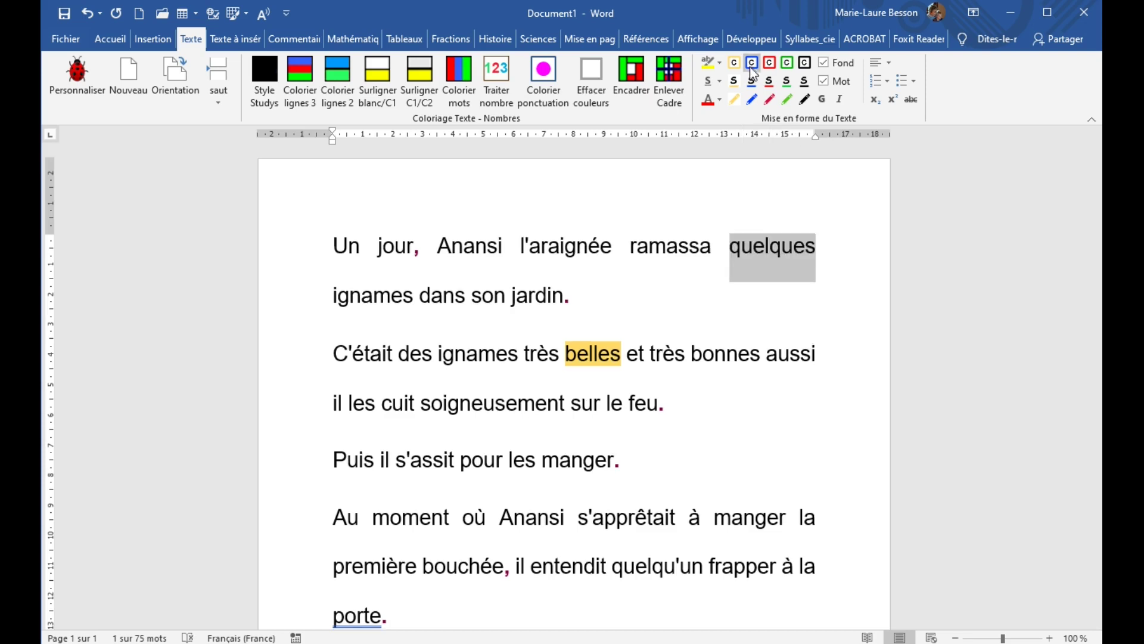
Switch the background of "quelques" between the custom yellow and blue, ending on yellow, and remove the fill.
{"action": "left_click", "coordinate": [735, 65]}
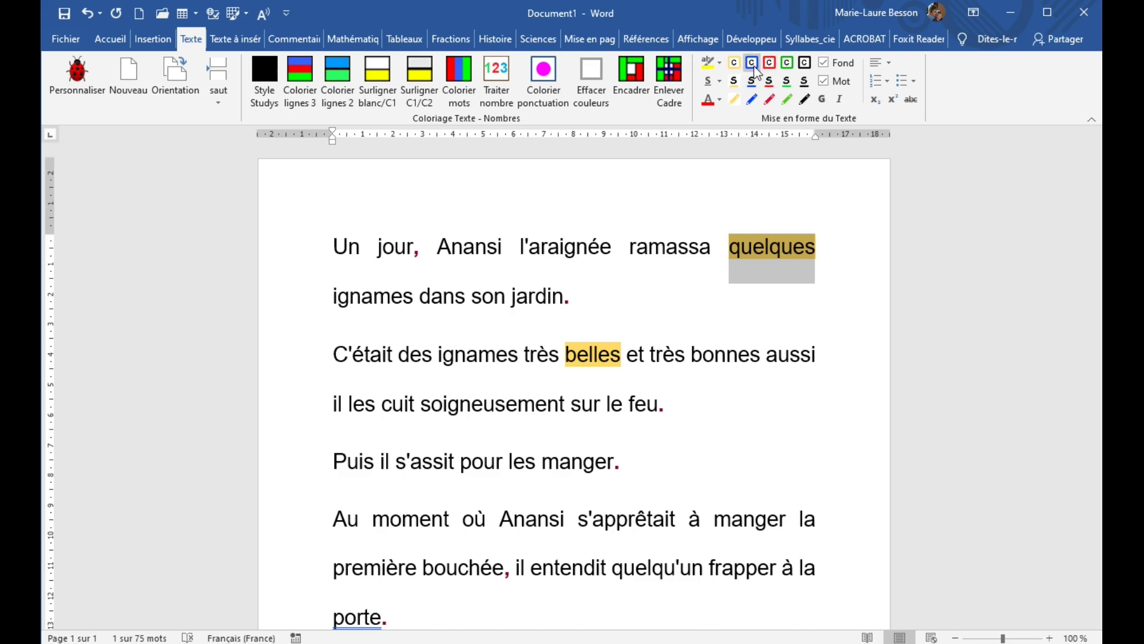
{"action": "left_click", "coordinate": [753, 66]}
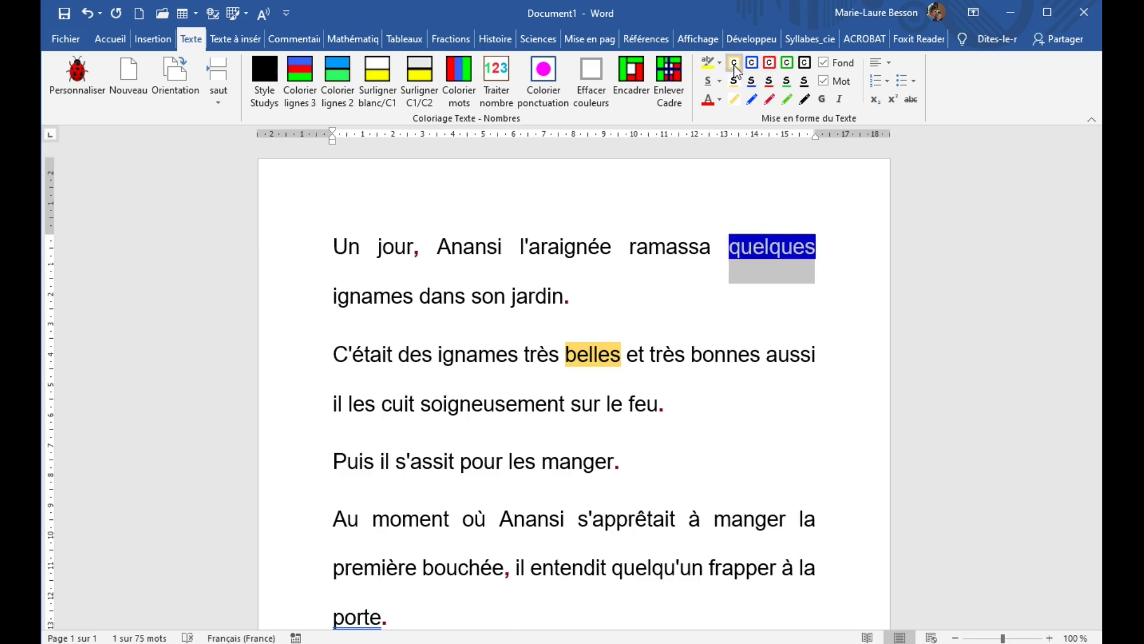
{"action": "left_click", "coordinate": [735, 65]}
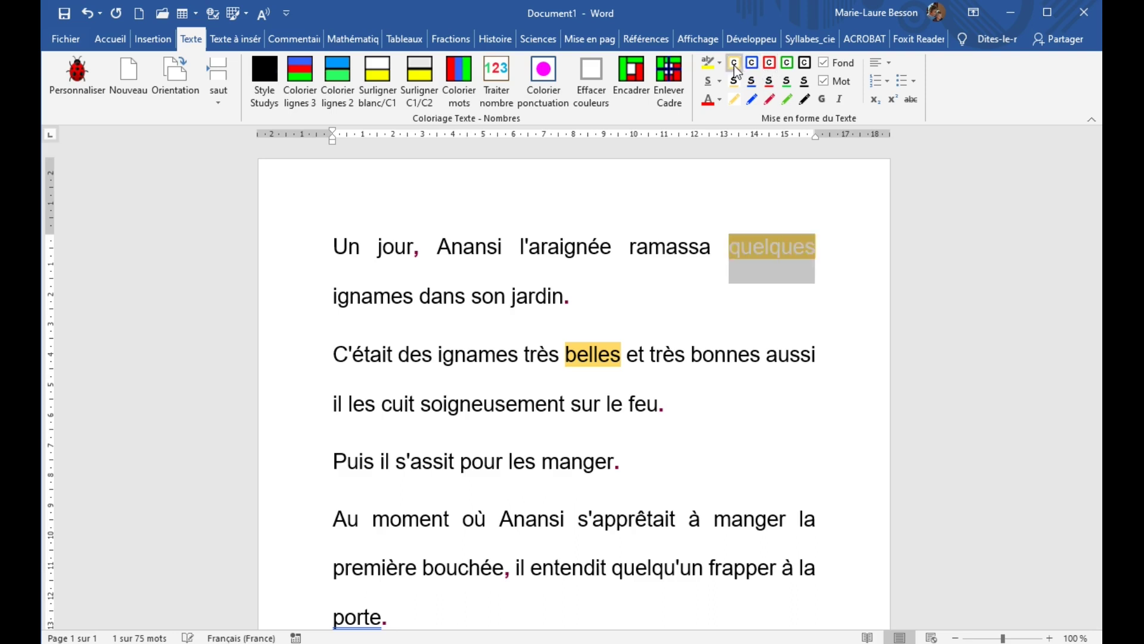
{"action": "left_click", "coordinate": [818, 295]}
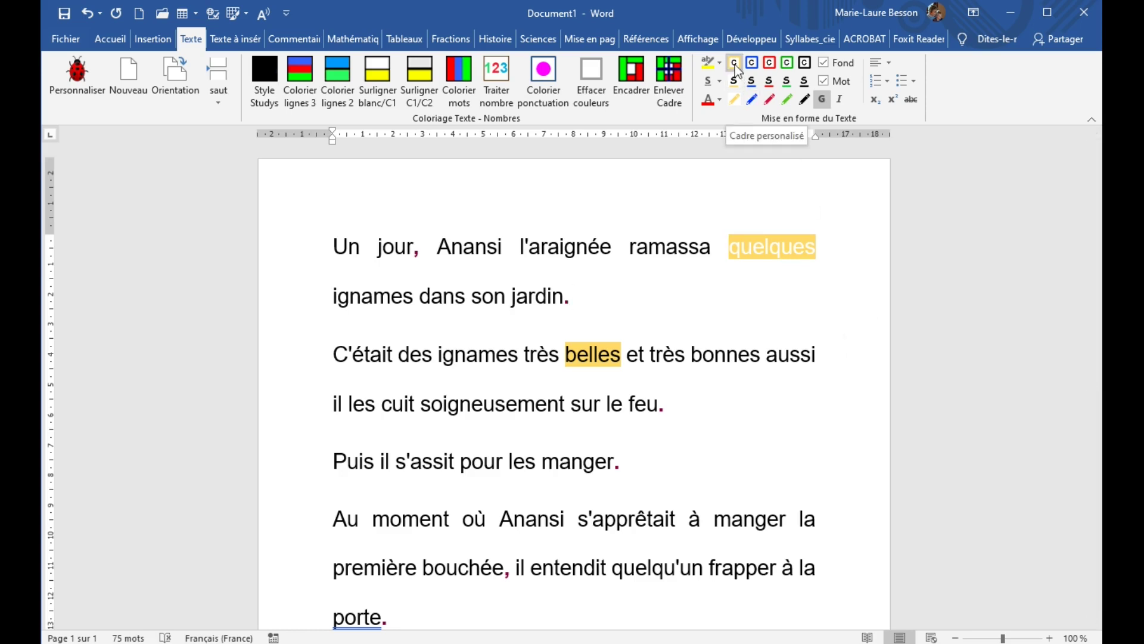
{"action": "left_click", "coordinate": [781, 246]}
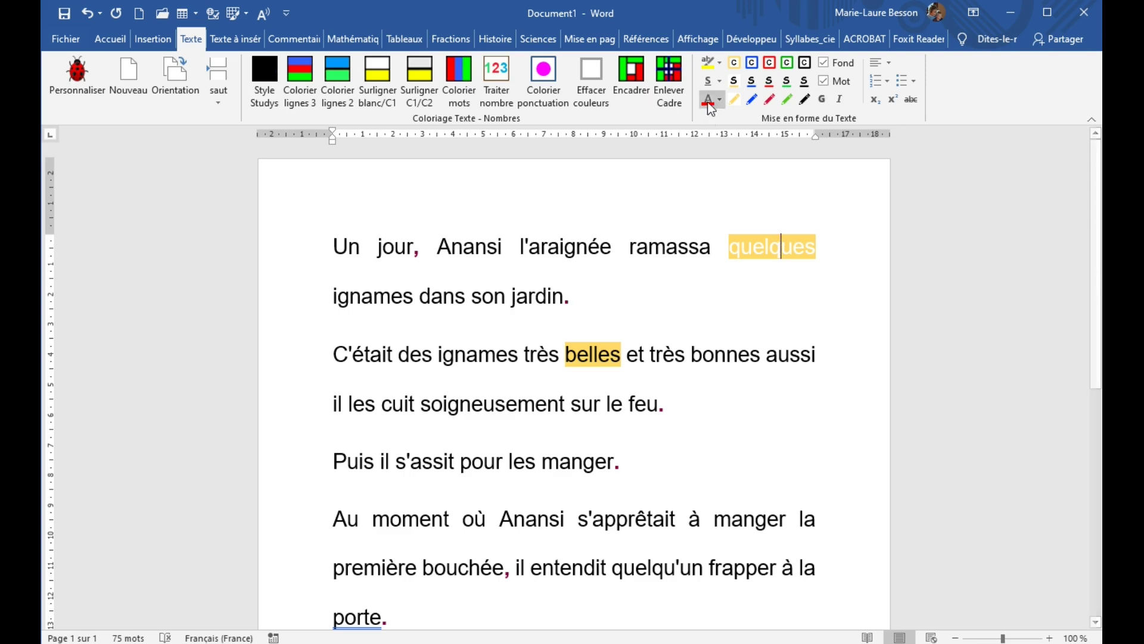
{"action": "left_click", "coordinate": [734, 62]}
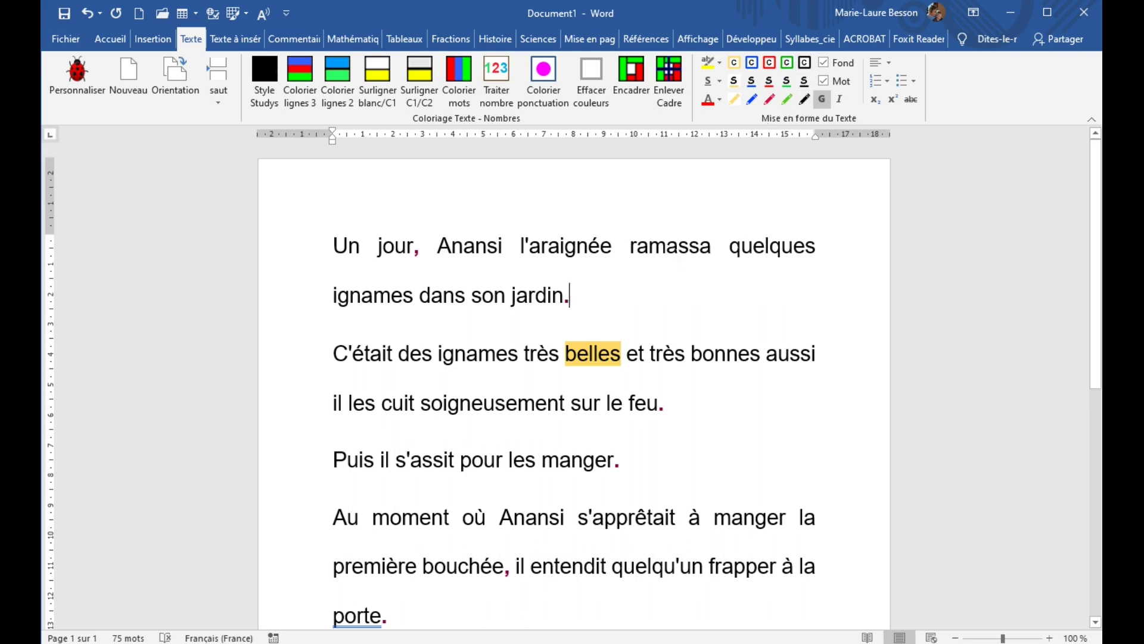
Color the word "ramassa" with the blue pen and return it to black.
{"action": "left_click", "coordinate": [678, 245]}
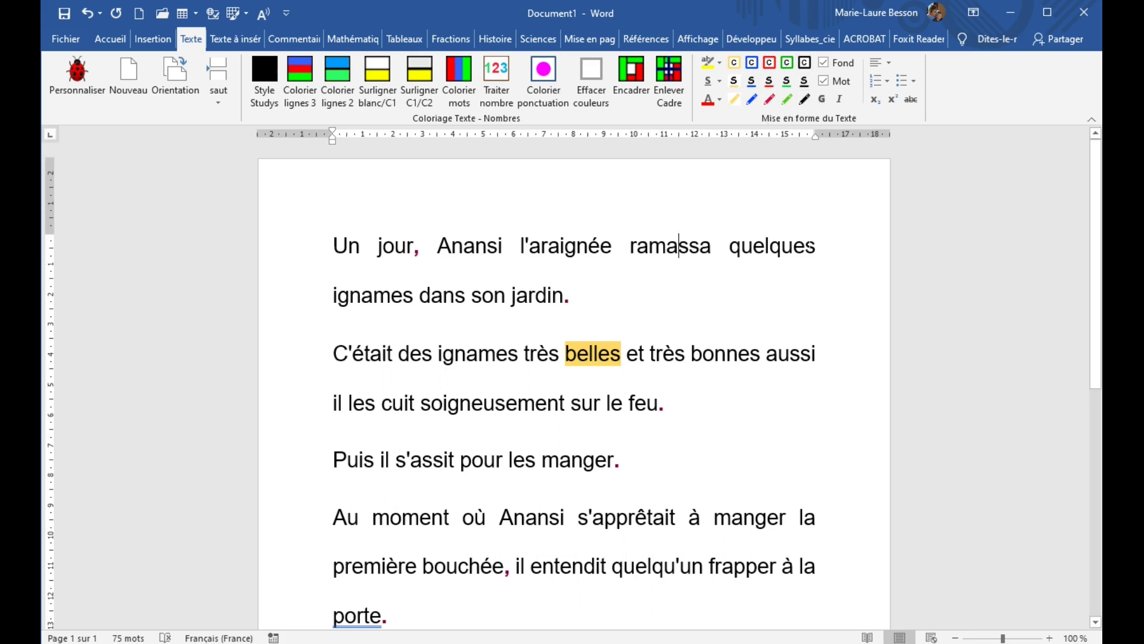
{"action": "left_click", "coordinate": [751, 64]}
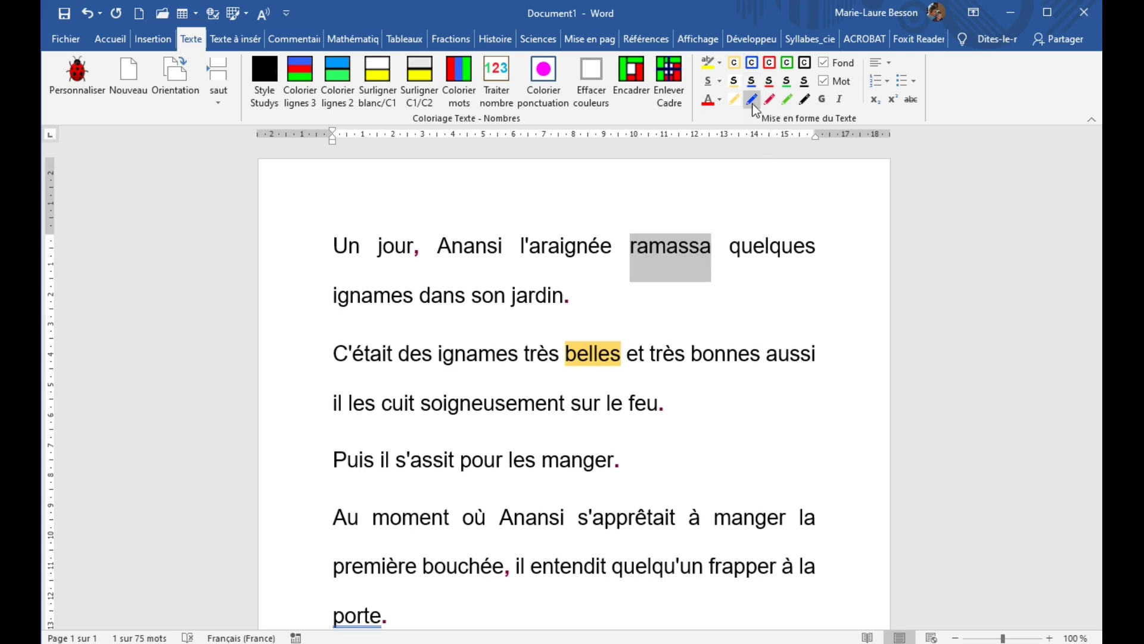
{"action": "left_click", "coordinate": [752, 84]}
{"action": "left_click", "coordinate": [753, 88]}
{"action": "left_click", "coordinate": [752, 100]}
{"action": "left_click", "coordinate": [688, 245]}
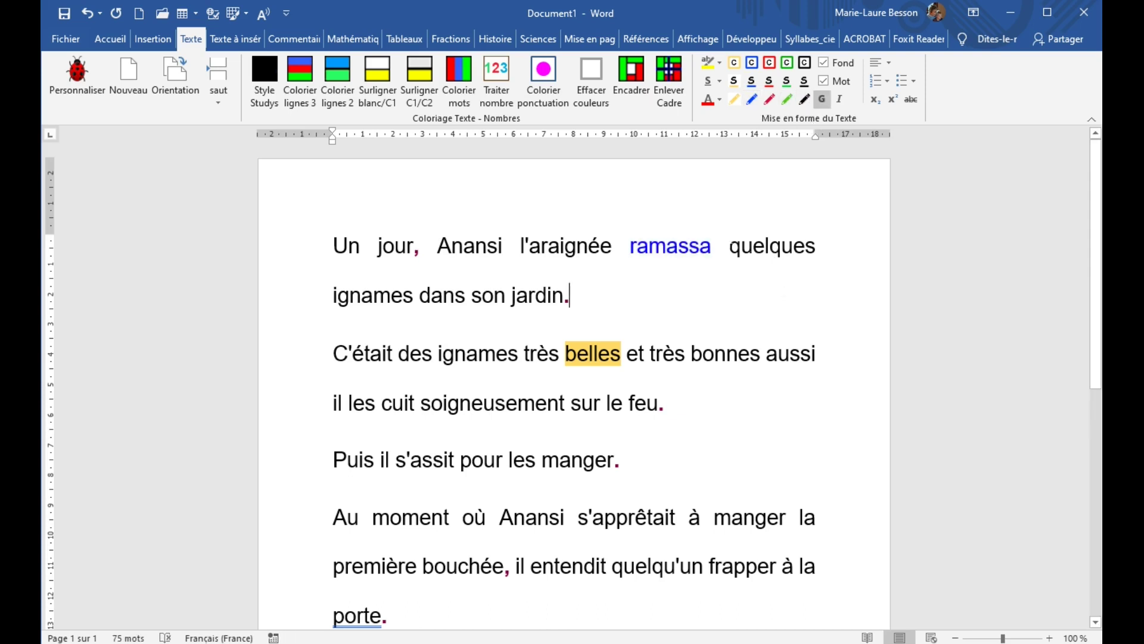
{"action": "left_click", "coordinate": [808, 99]}
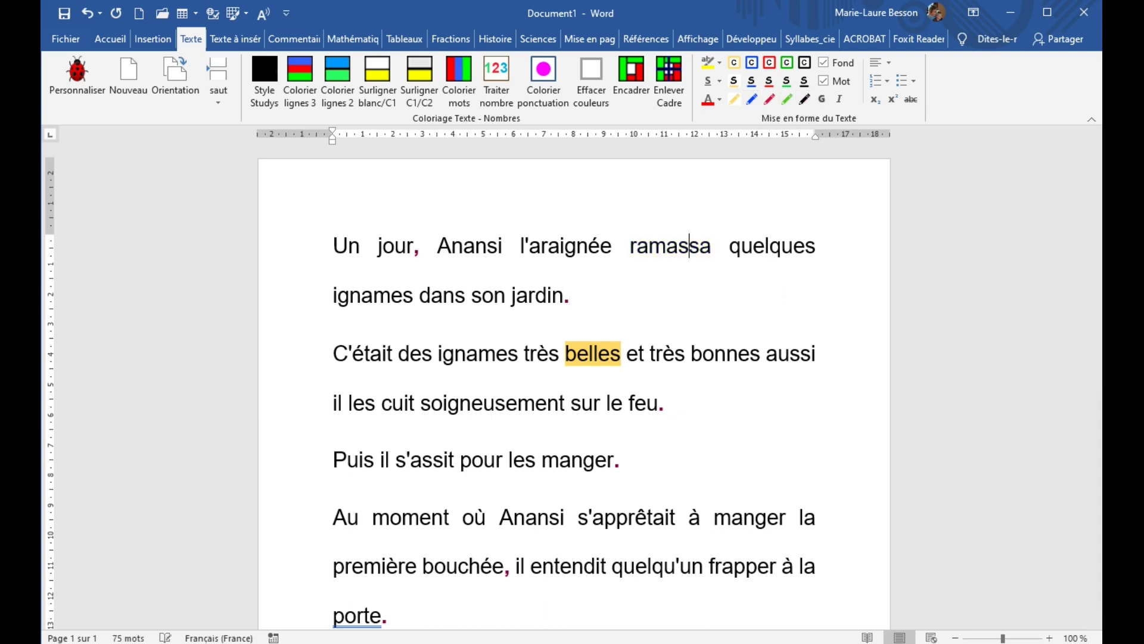
{"action": "key", "text": "Down"}
Turn off the Fond and Mot options and place the cursor in the word "aussi".
{"action": "left_click", "coordinate": [823, 64]}
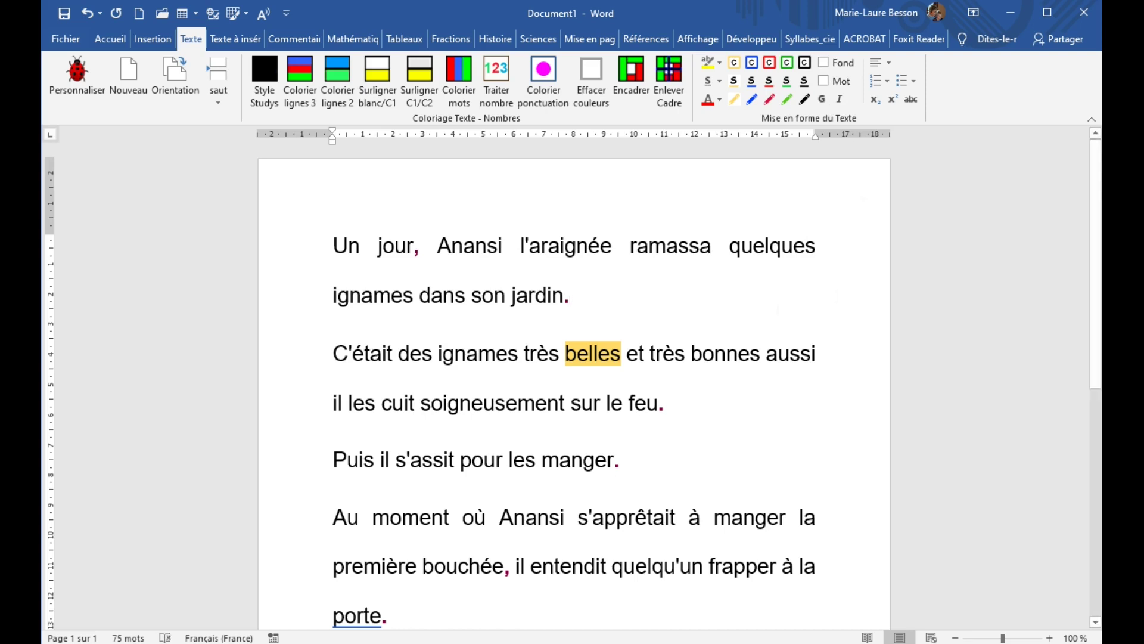
{"action": "left_click", "coordinate": [790, 353]}
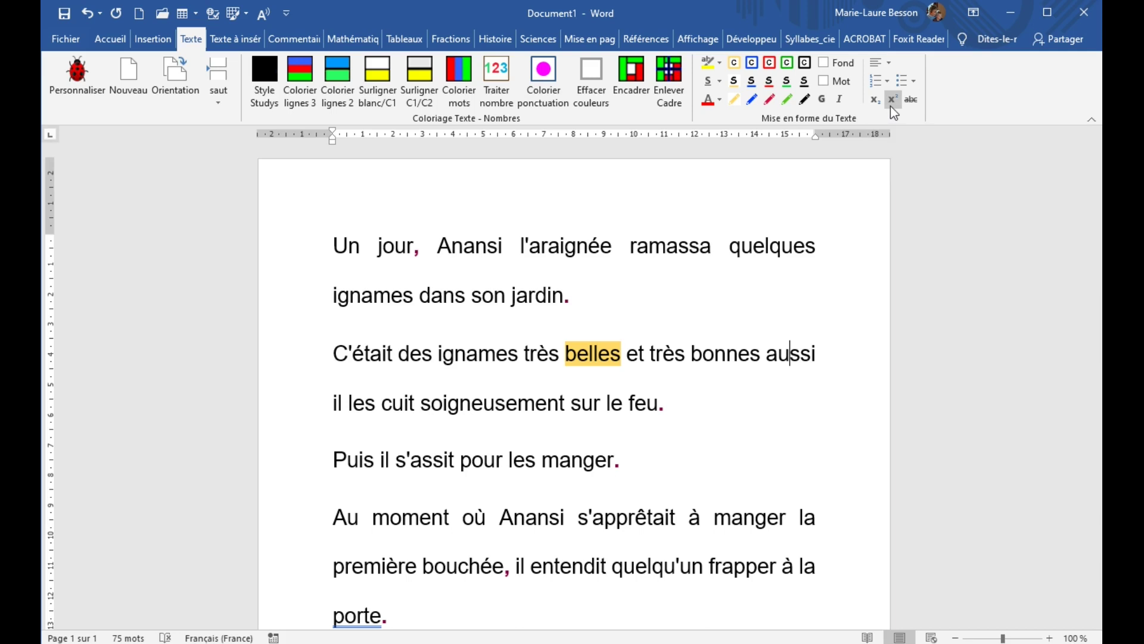
Examine the numbering library and the bullet library, and leave without applying any list.
{"action": "left_click", "coordinate": [888, 83]}
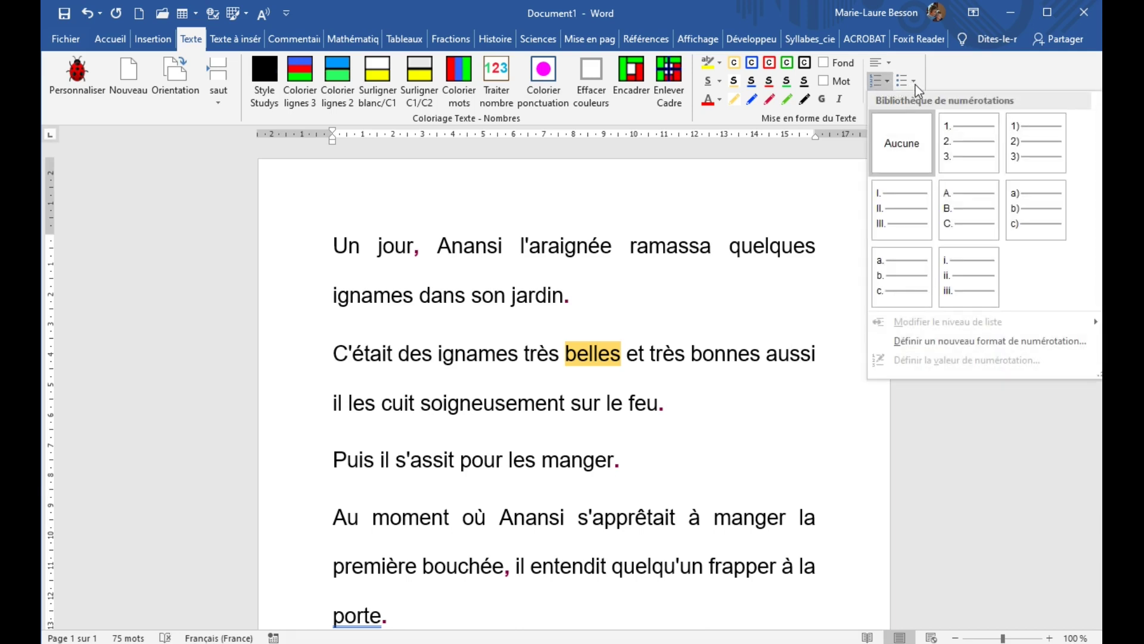
{"action": "left_click", "coordinate": [915, 85]}
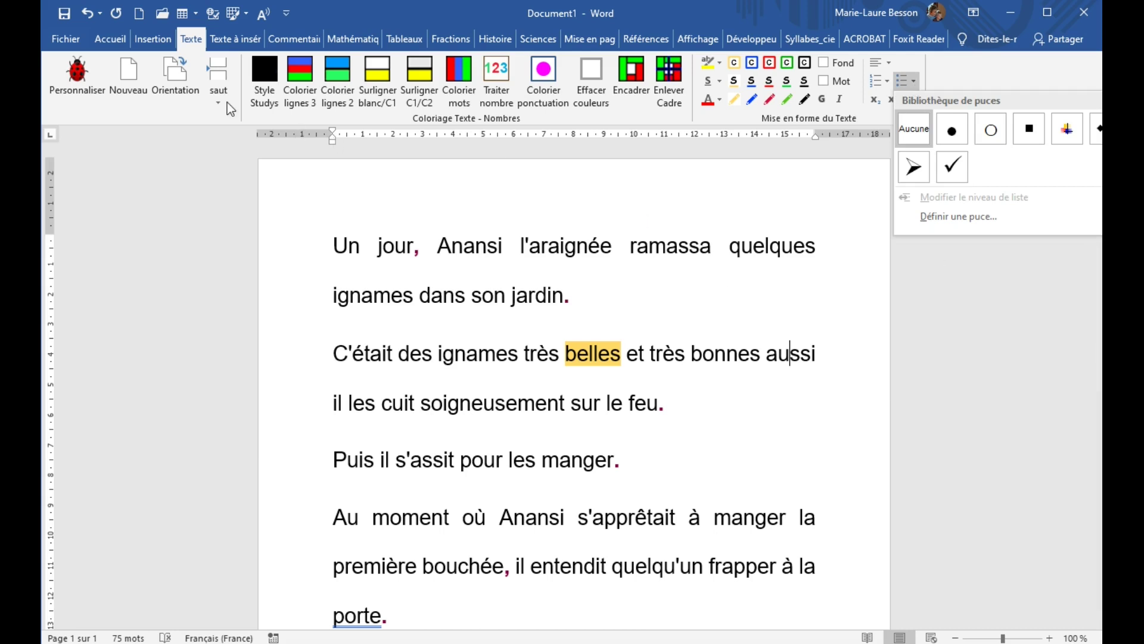
{"action": "left_click", "coordinate": [972, 337]}
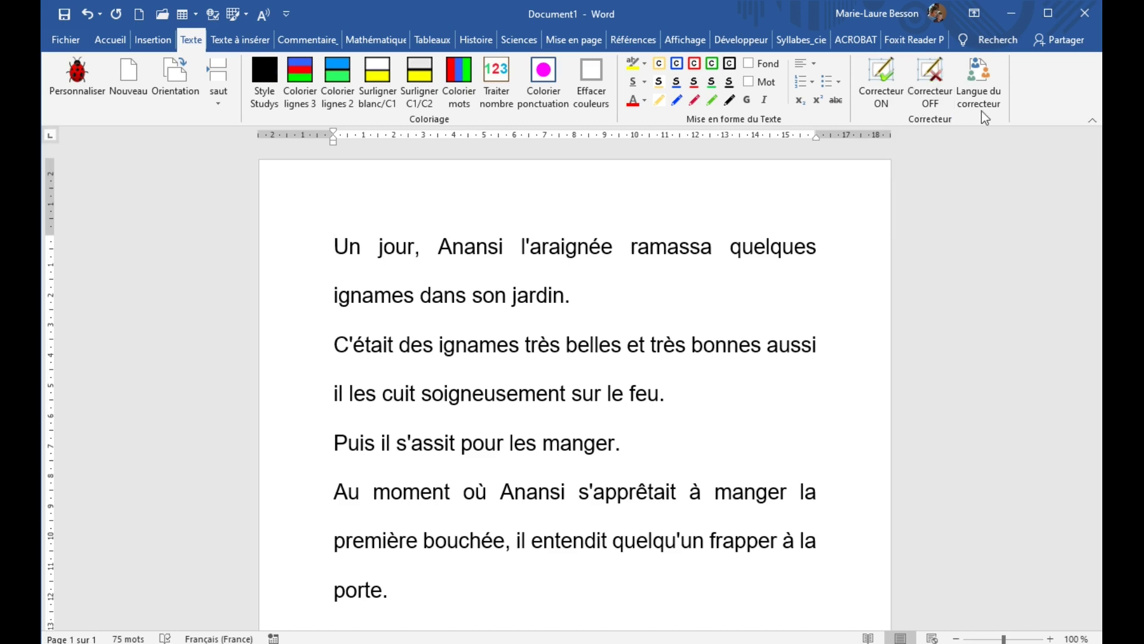
Set the spell checker's language to Anglais and look over the sample text.
{"action": "left_click", "coordinate": [982, 88]}
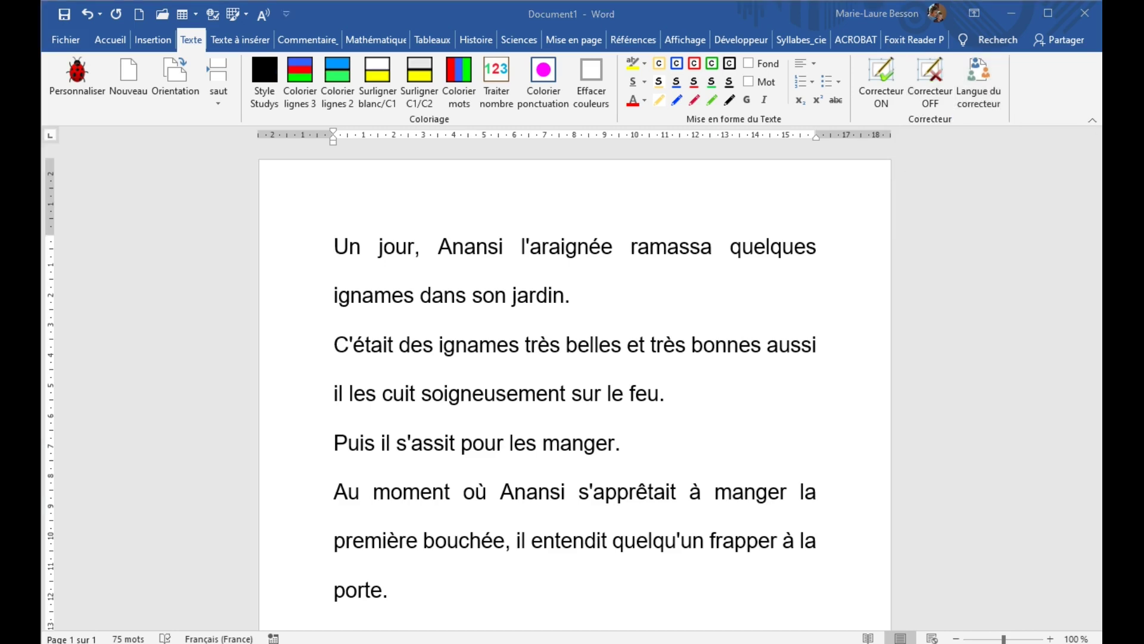
{"action": "left_click_drag", "start_coordinate": [1049, 201], "coordinate": [901, 136]}
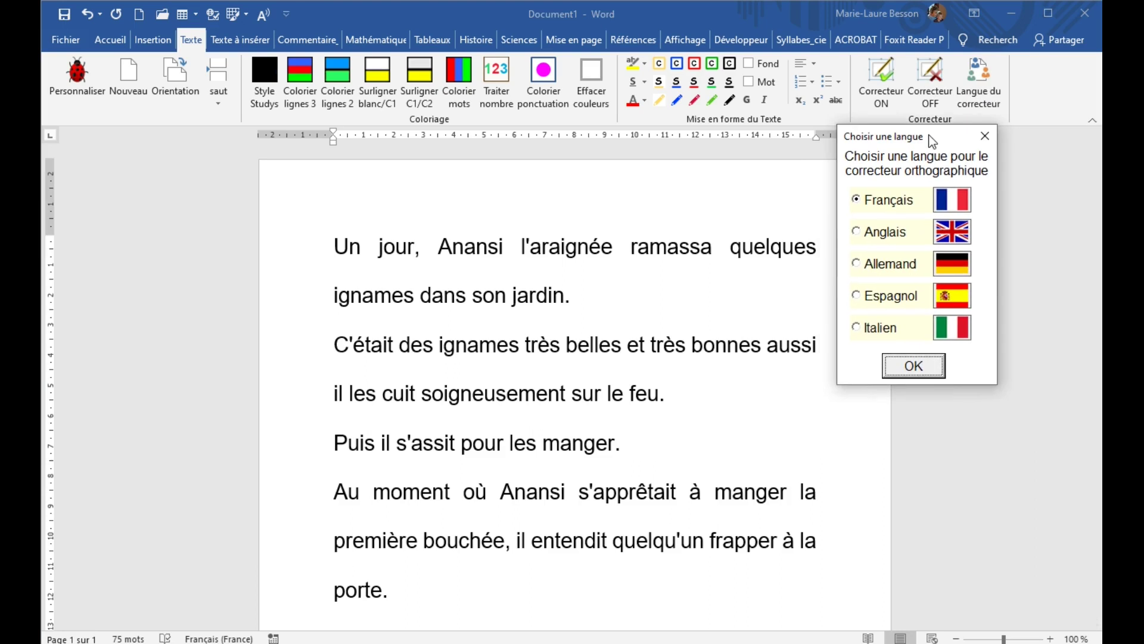
{"action": "left_click", "coordinate": [857, 232]}
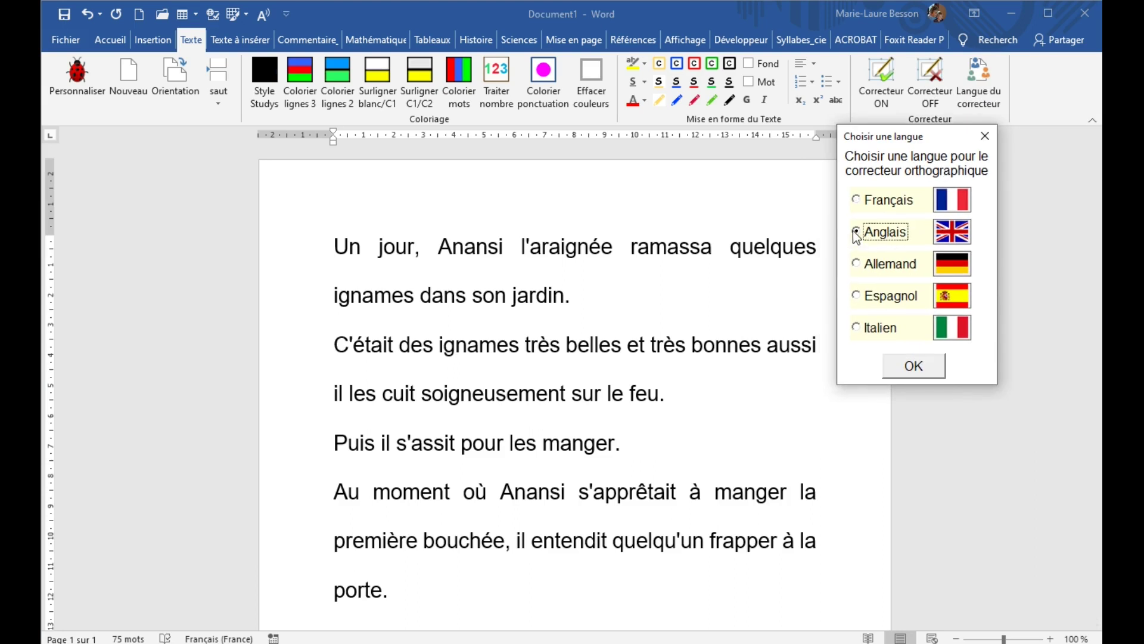
{"action": "left_click", "coordinate": [918, 368]}
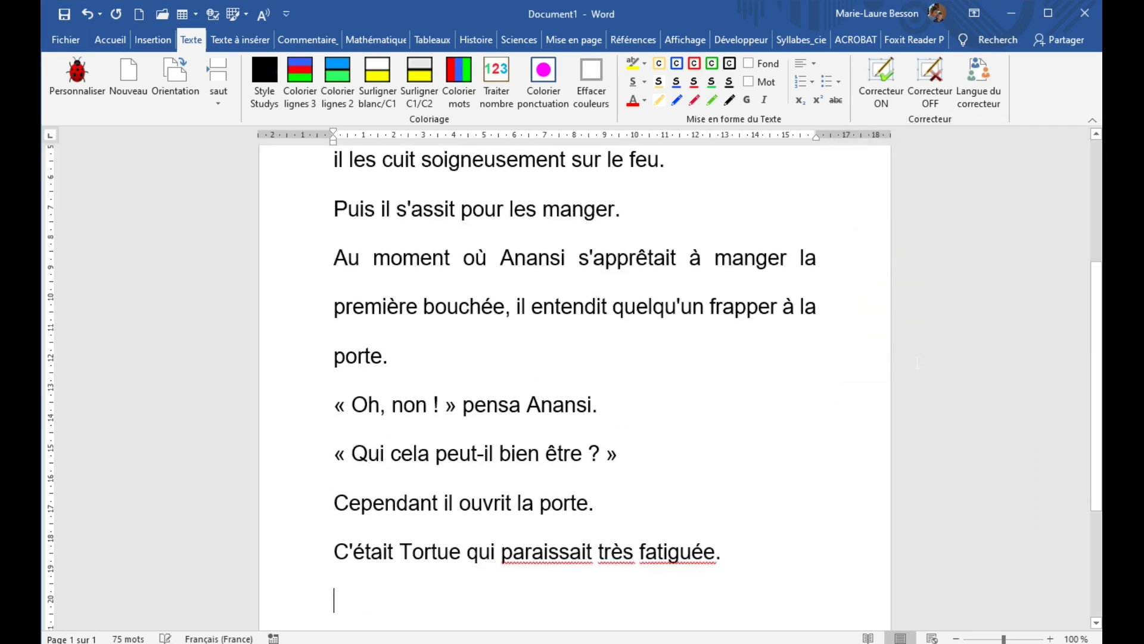
{"action": "scroll", "coordinate": [663, 384], "scroll_direction": "up", "scroll_amount": 3}
{"action": "scroll", "coordinate": [664, 384], "scroll_direction": "up", "scroll_amount": 1}
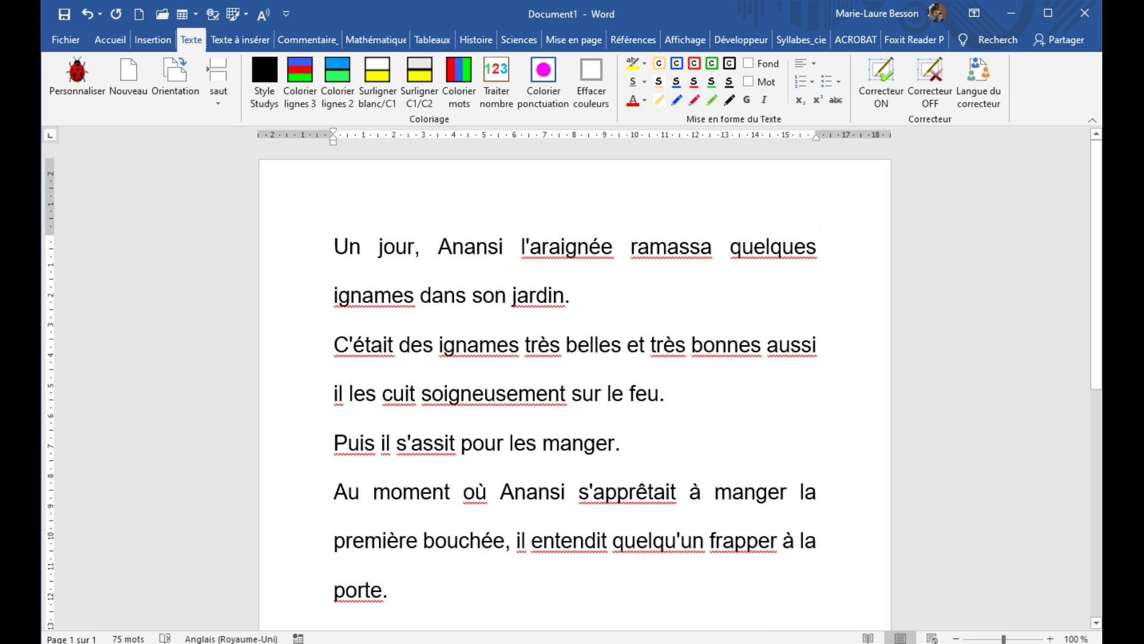
Turn the spell checker off for the sample text and turn it back on.
{"action": "left_click", "coordinate": [932, 83]}
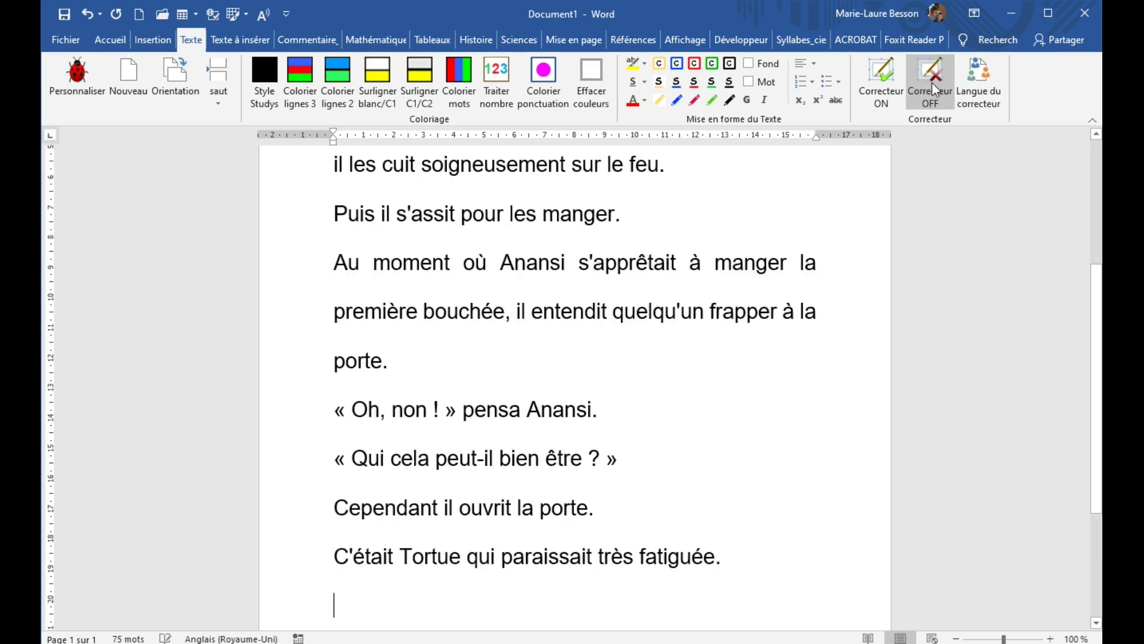
{"action": "scroll", "coordinate": [575, 388], "scroll_direction": "up", "scroll_amount": 5}
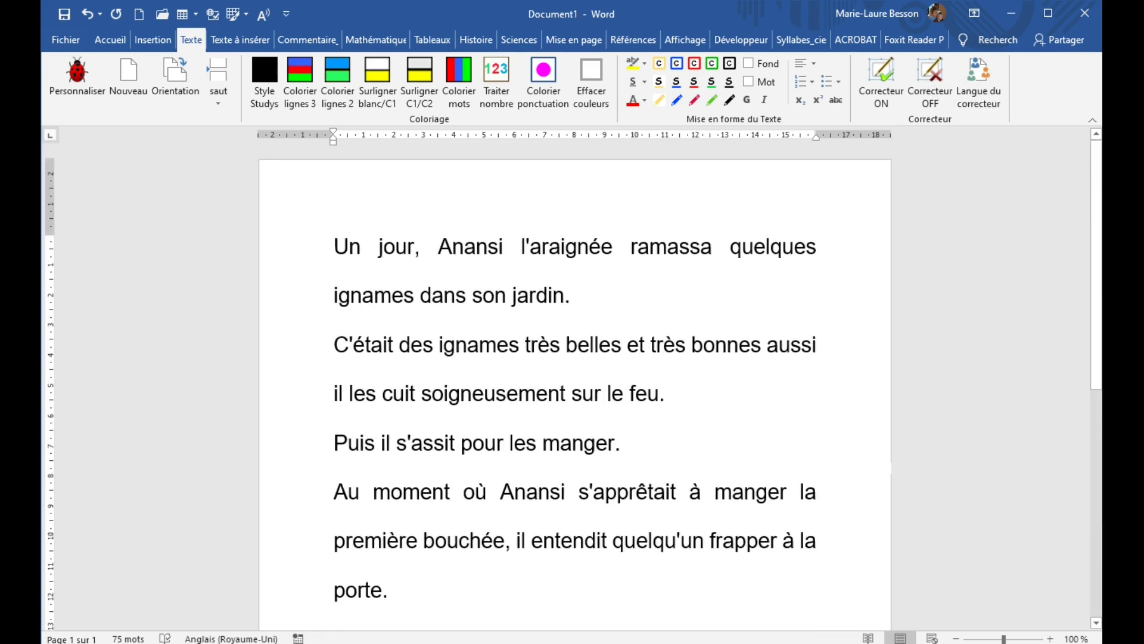
{"action": "left_click", "coordinate": [882, 80]}
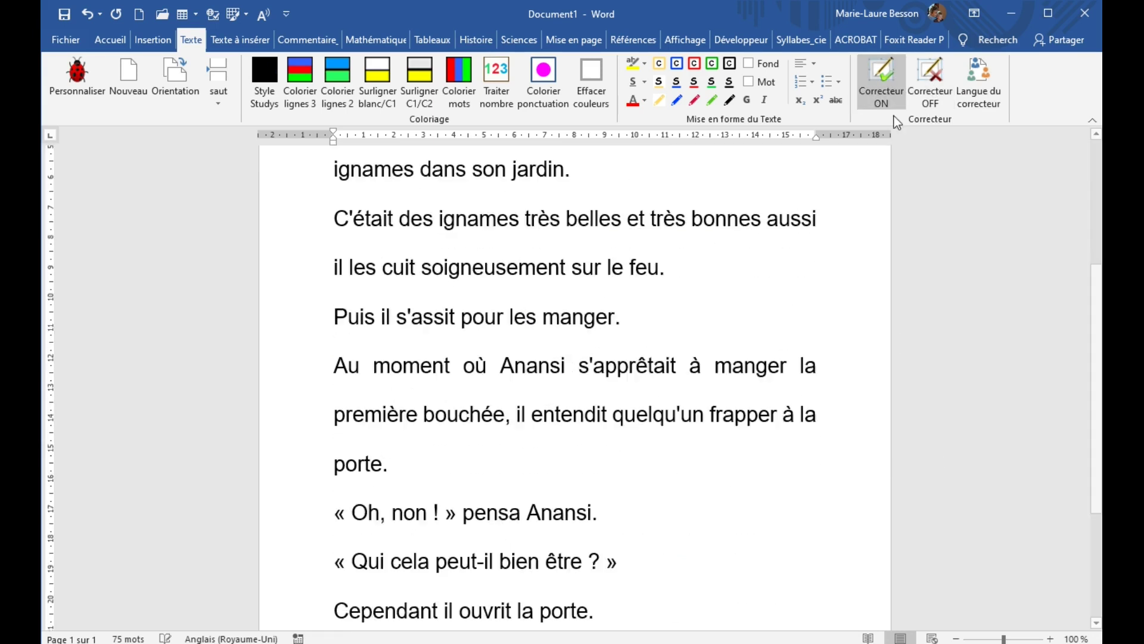
{"action": "scroll", "coordinate": [575, 387], "scroll_direction": "up", "scroll_amount": 5}
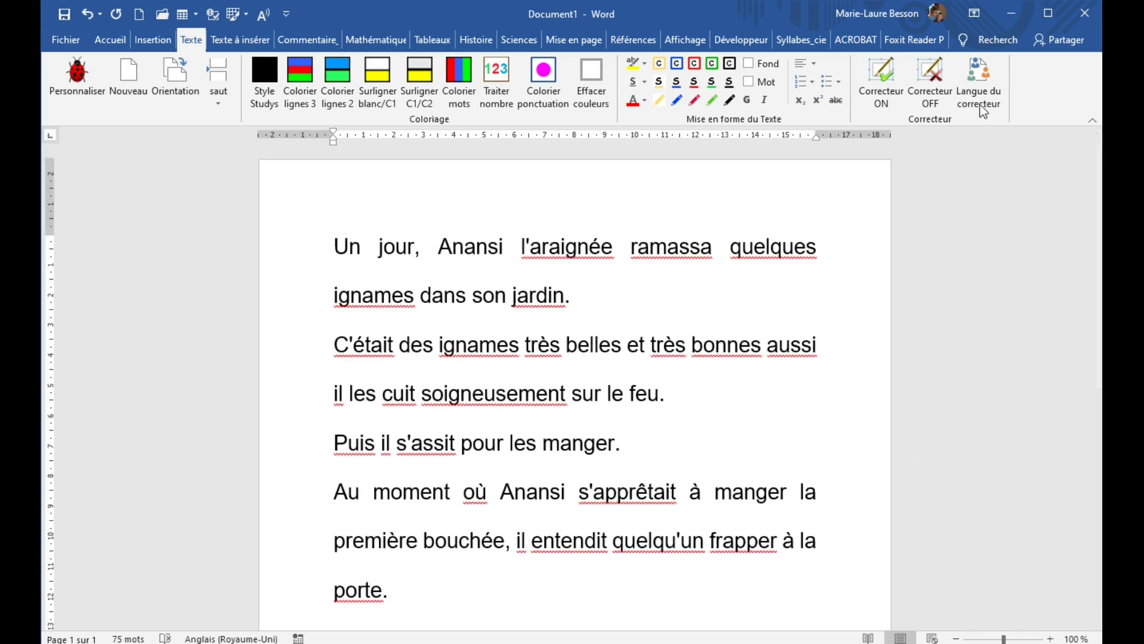
Set the spell checker's language back to Français and turn the checker off.
{"action": "left_click", "coordinate": [977, 78]}
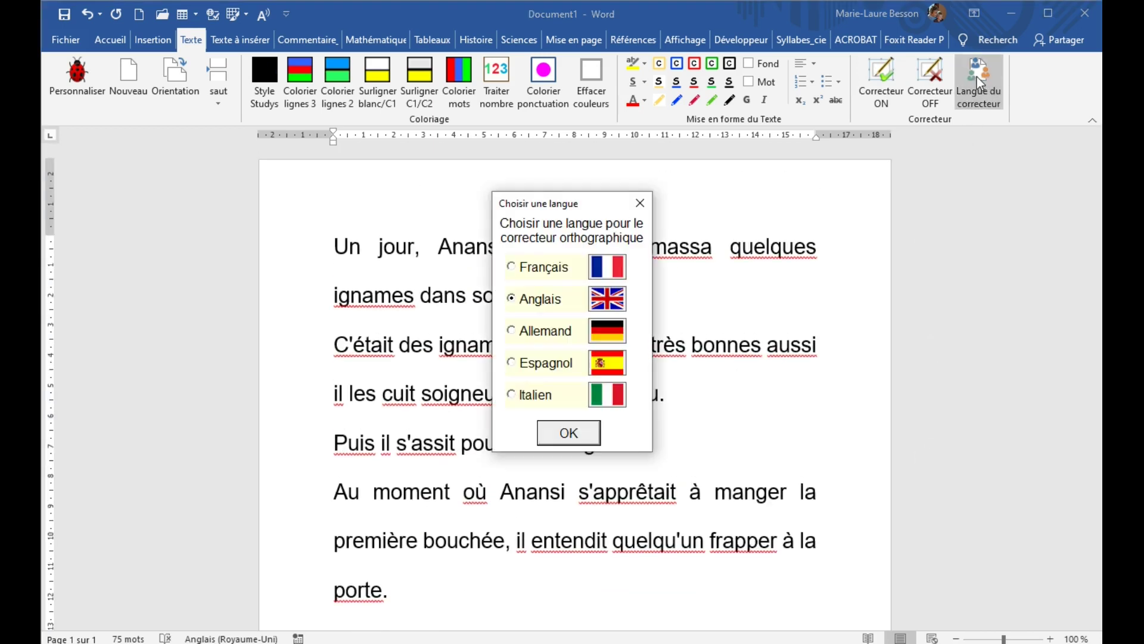
{"action": "left_click", "coordinate": [513, 268]}
{"action": "left_click", "coordinate": [558, 434]}
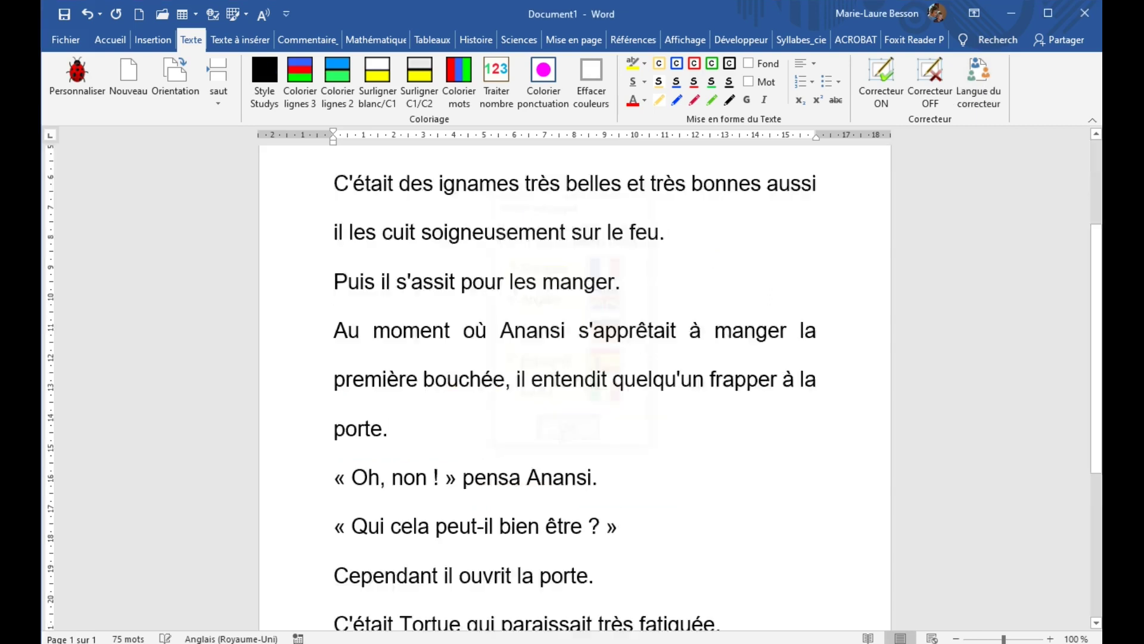
{"action": "scroll", "coordinate": [689, 398], "scroll_direction": "up", "scroll_amount": 5}
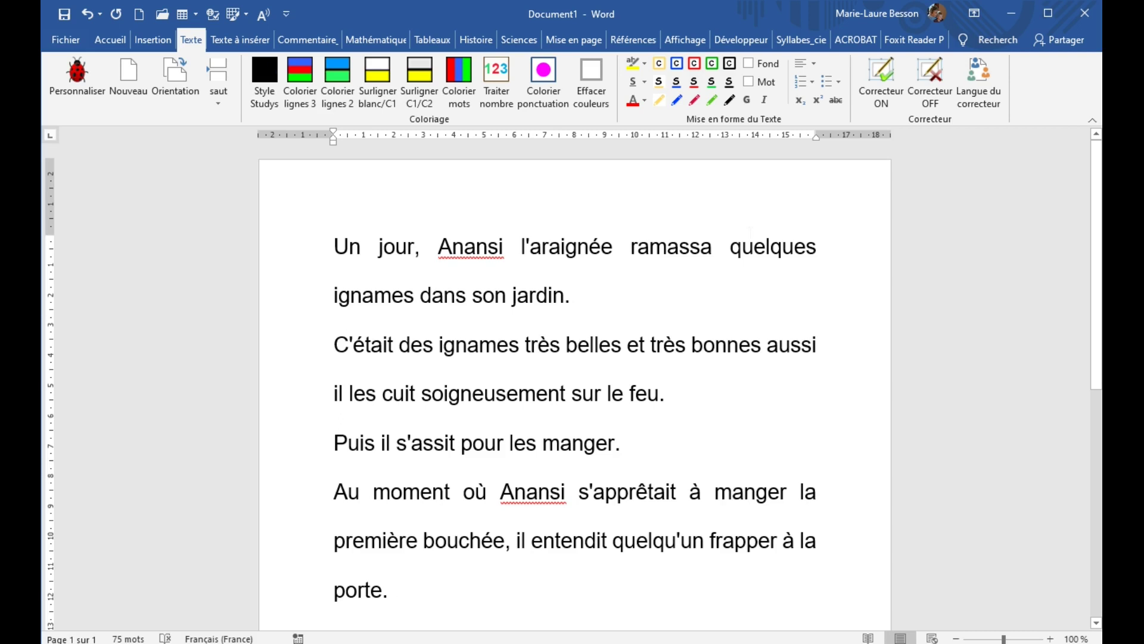
{"action": "left_click", "coordinate": [936, 89]}
{"action": "scroll", "coordinate": [574, 387], "scroll_direction": "up", "scroll_amount": 5}
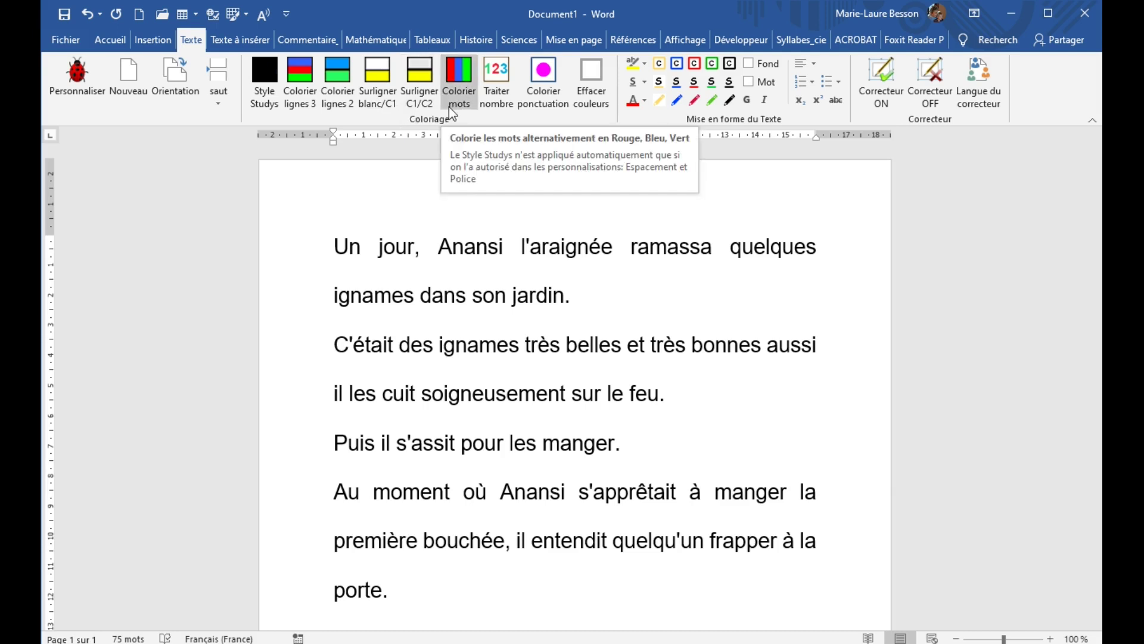
Open the template's button and tab customization, examine the Onglets choices, and return to the Texte coloring buttons.
{"action": "left_click", "coordinate": [79, 86]}
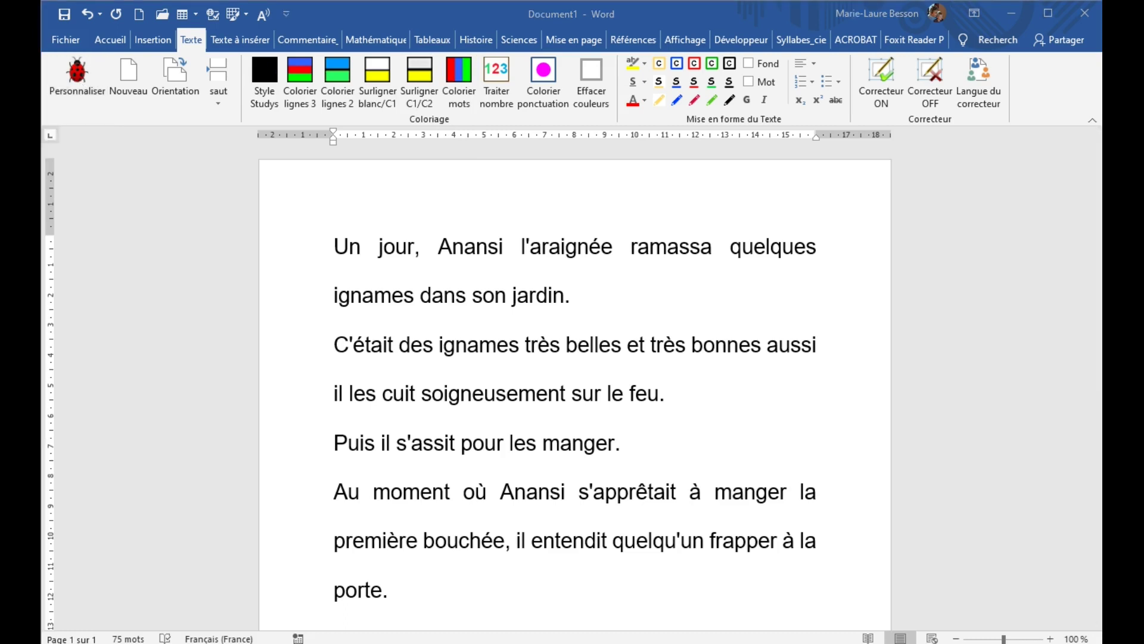
{"action": "left_click_drag", "start_coordinate": [677, 210], "coordinate": [550, 212]}
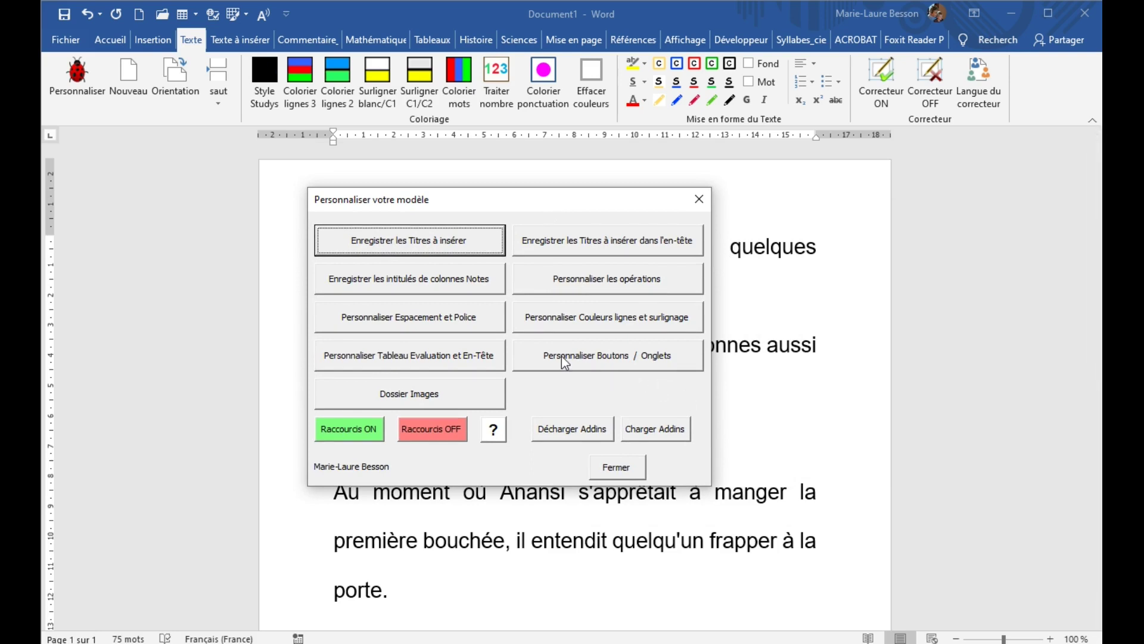
{"action": "left_click", "coordinate": [605, 361]}
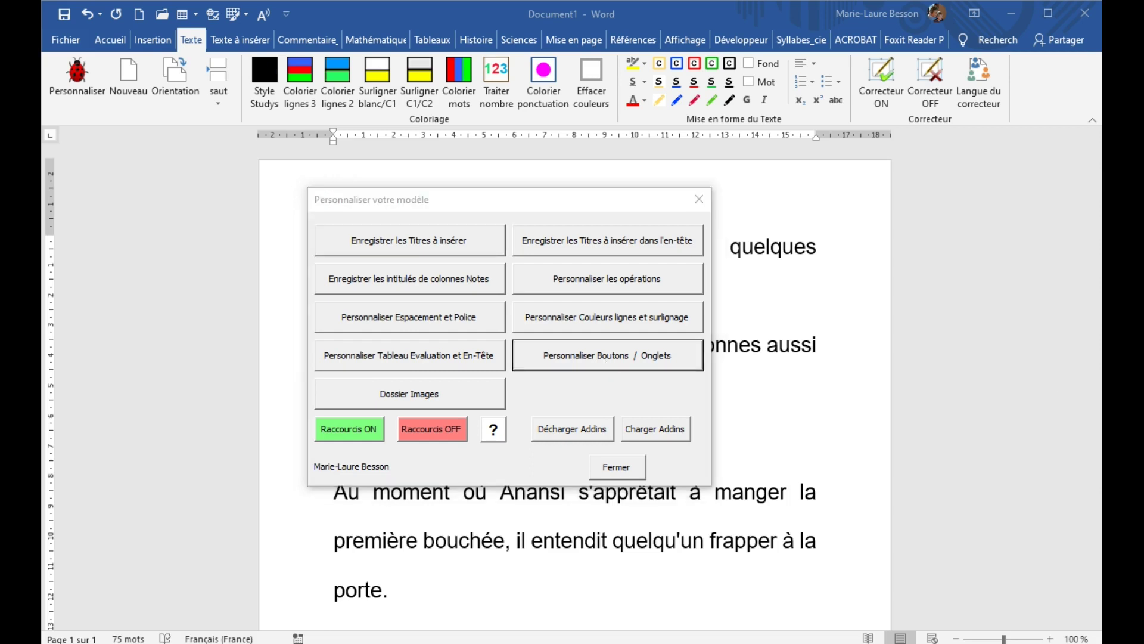
{"action": "left_click_drag", "start_coordinate": [895, 163], "coordinate": [545, 150]}
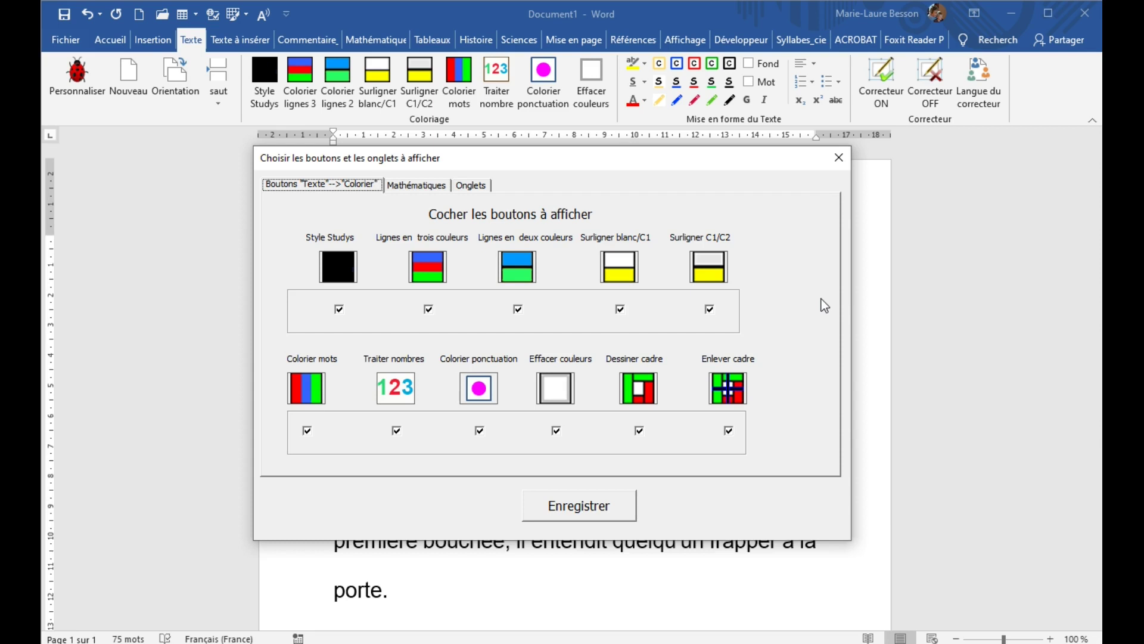
{"action": "left_click", "coordinate": [486, 197]}
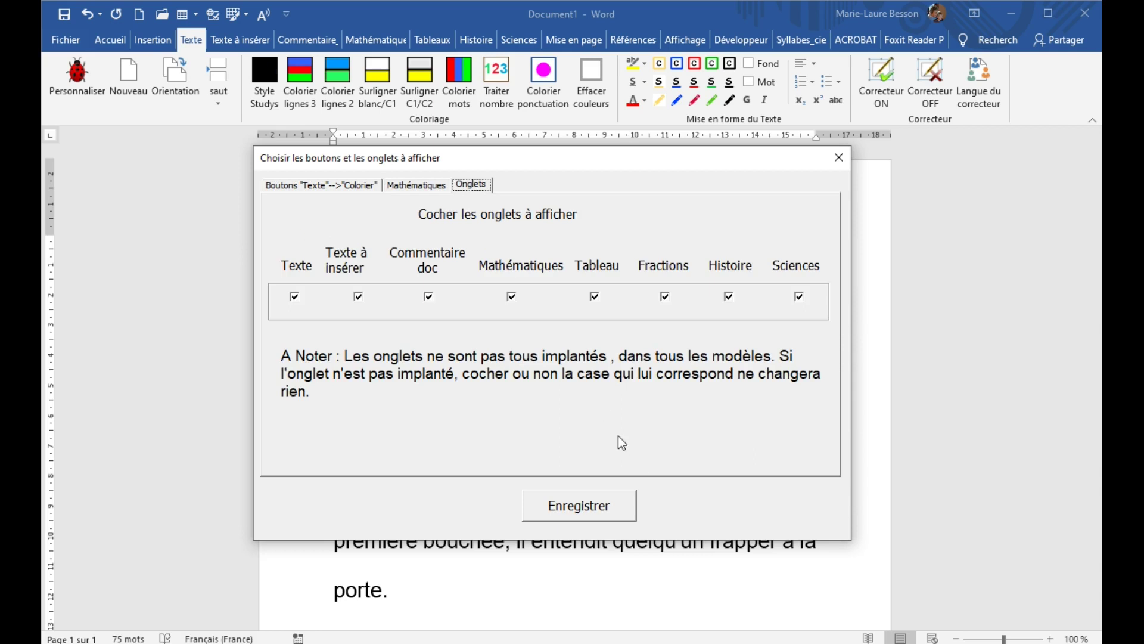
{"action": "left_click", "coordinate": [336, 187]}
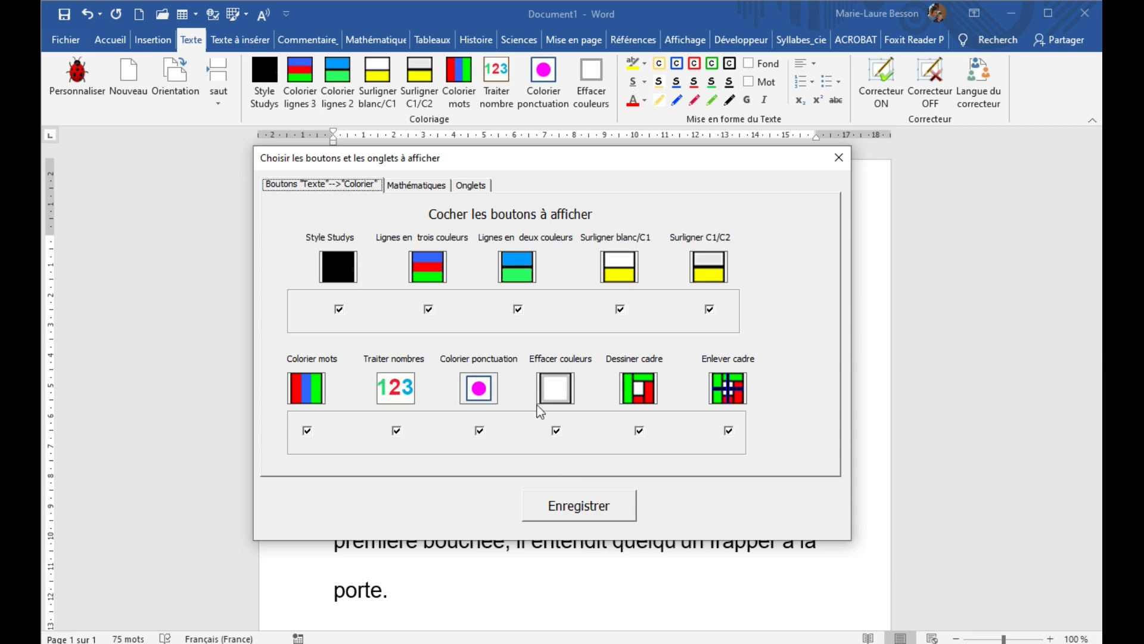
Hide the three-color and two-color line, Surligner blanc/C1, Surligner C1/C2, Colorier mots, Colorier ponctuation, Dessiner cadre and Enlever cadre buttons, and save the customization.
{"action": "left_click", "coordinate": [429, 310]}
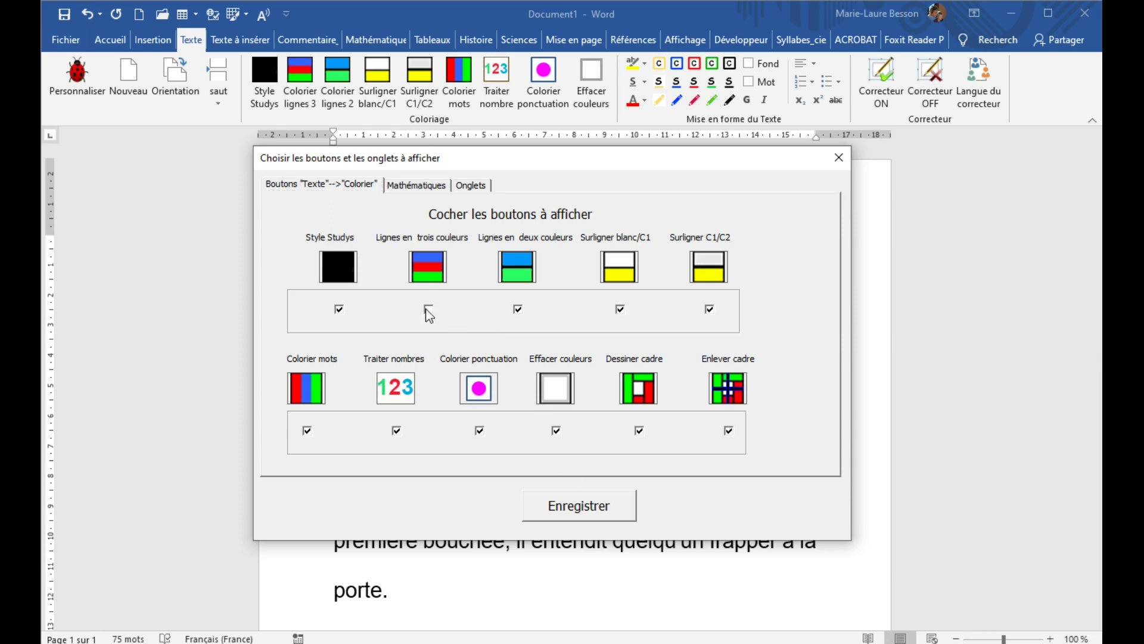
{"action": "left_click", "coordinate": [518, 310]}
{"action": "left_click", "coordinate": [620, 312]}
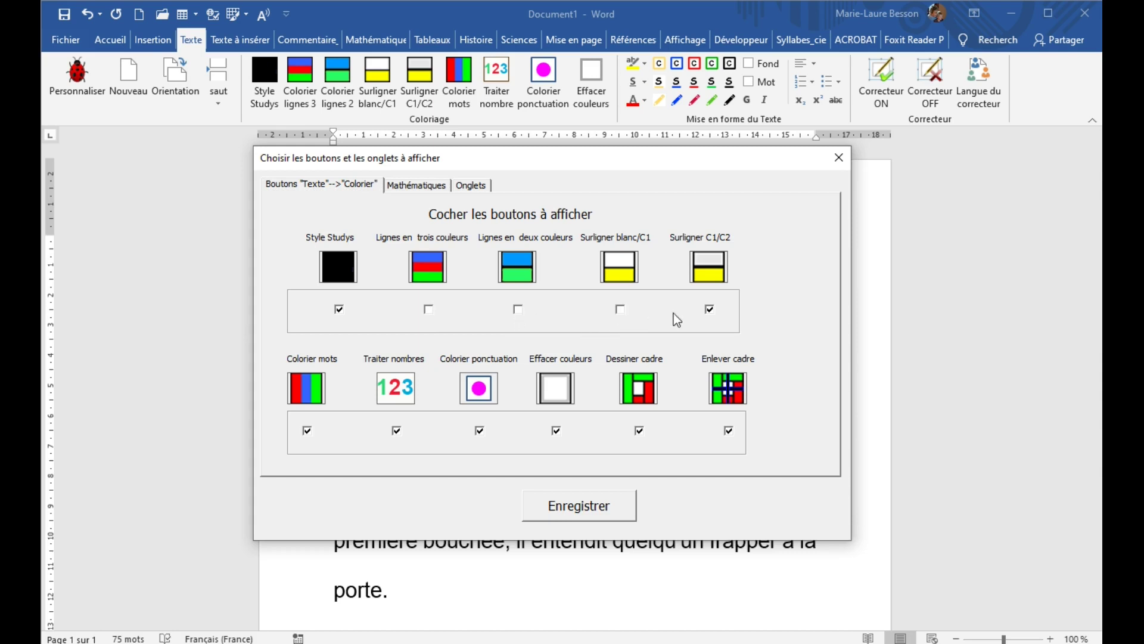
{"action": "left_click", "coordinate": [308, 430]}
{"action": "left_click", "coordinate": [640, 431]}
{"action": "left_click", "coordinate": [586, 508]}
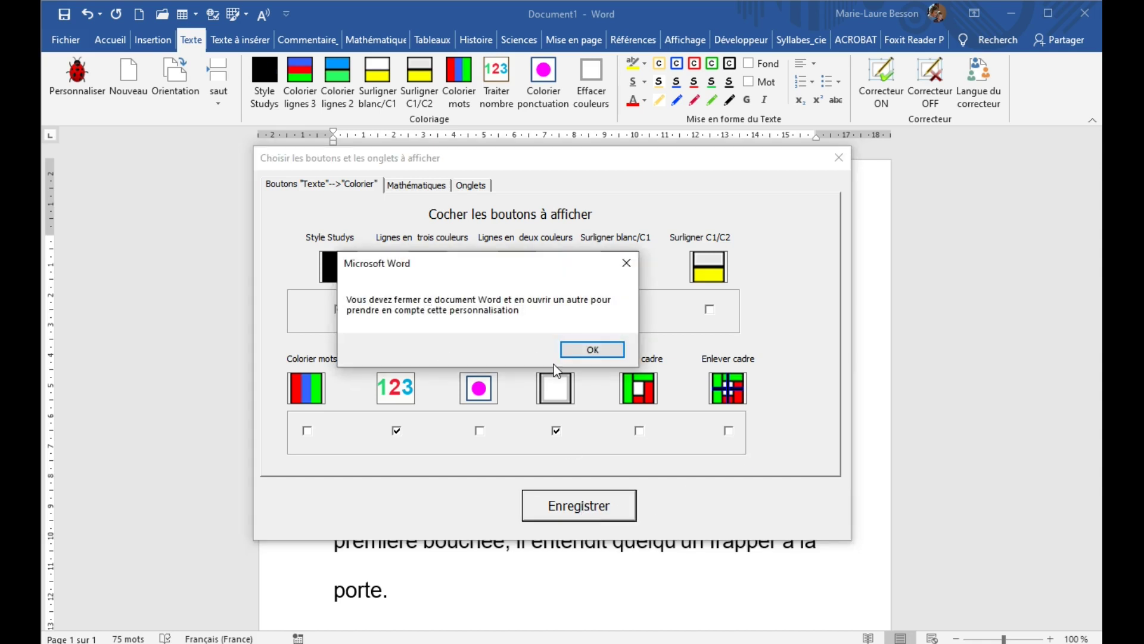
{"action": "left_click", "coordinate": [582, 350]}
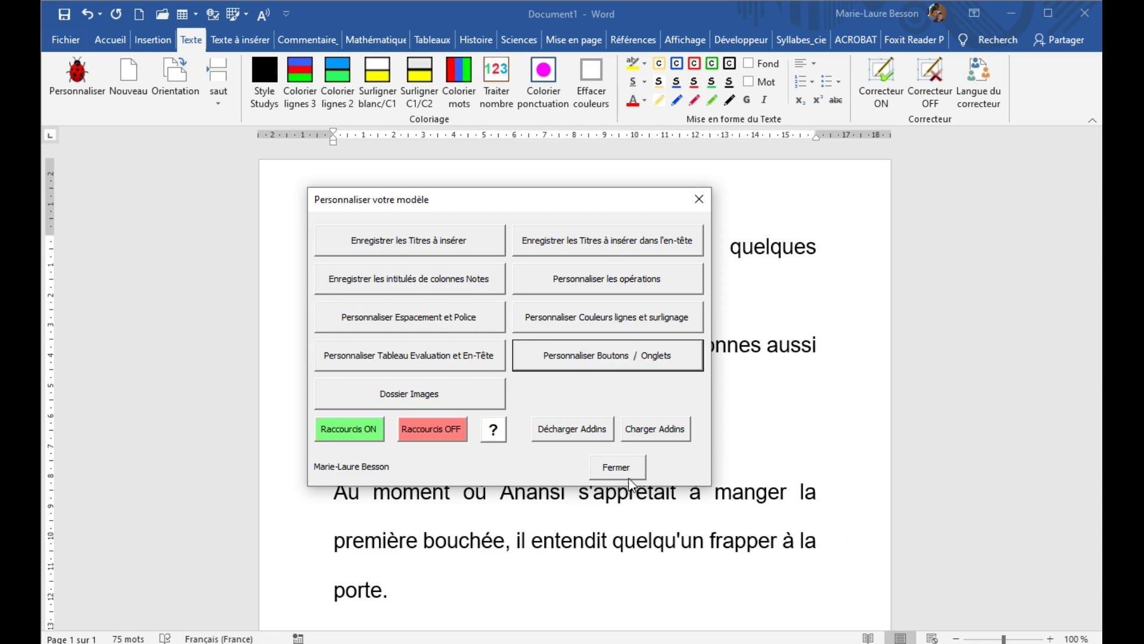
{"action": "left_click", "coordinate": [627, 474]}
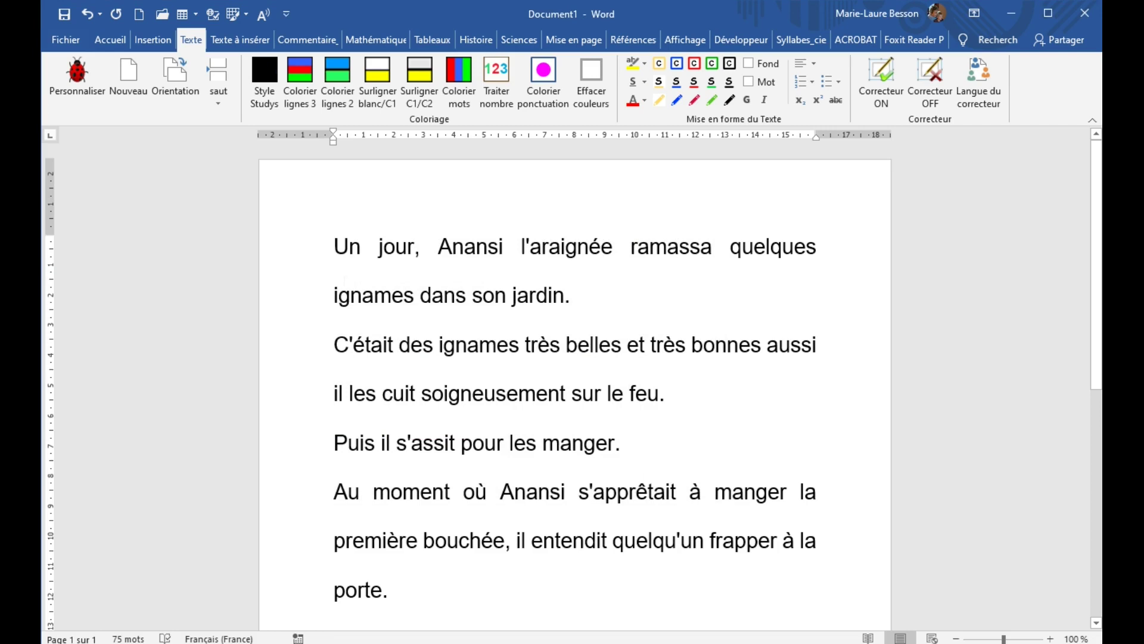
Close the document without saving it, create a new blank document, and show its Texte ribbon.
{"action": "left_click_drag", "start_coordinate": [333, 246], "coordinate": [416, 602]}
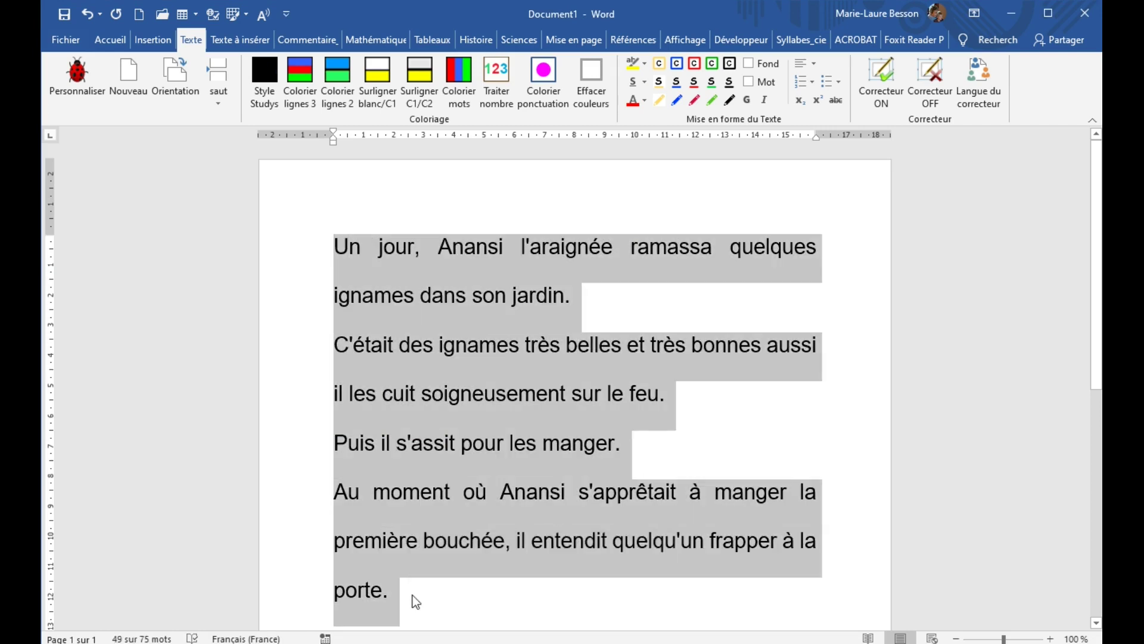
{"action": "left_click", "coordinate": [1084, 13]}
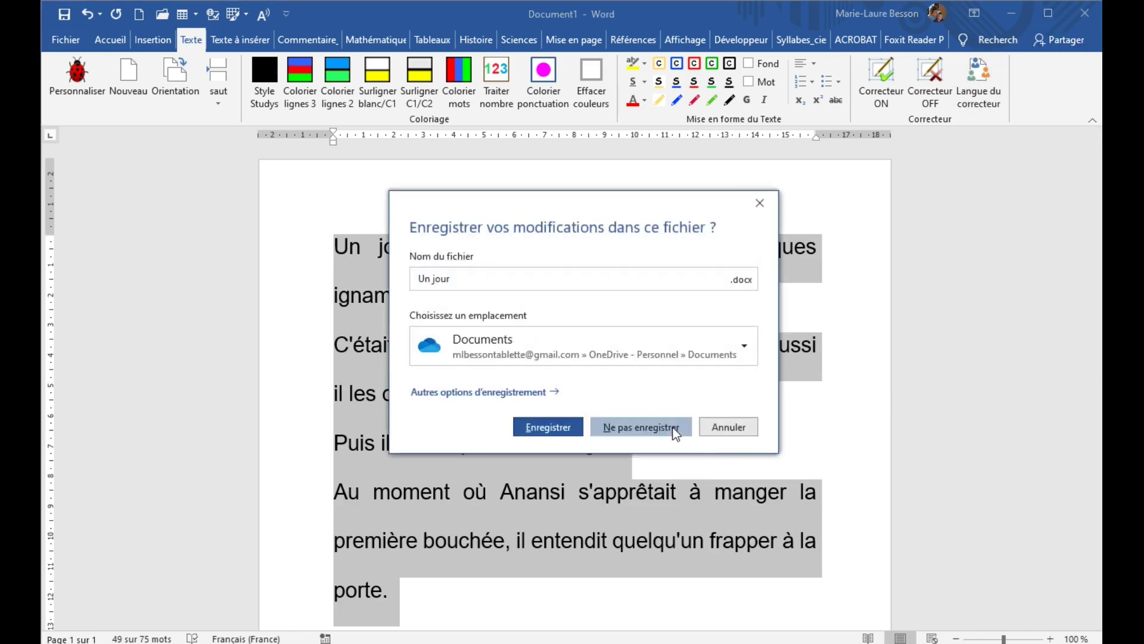
{"action": "left_click", "coordinate": [662, 428]}
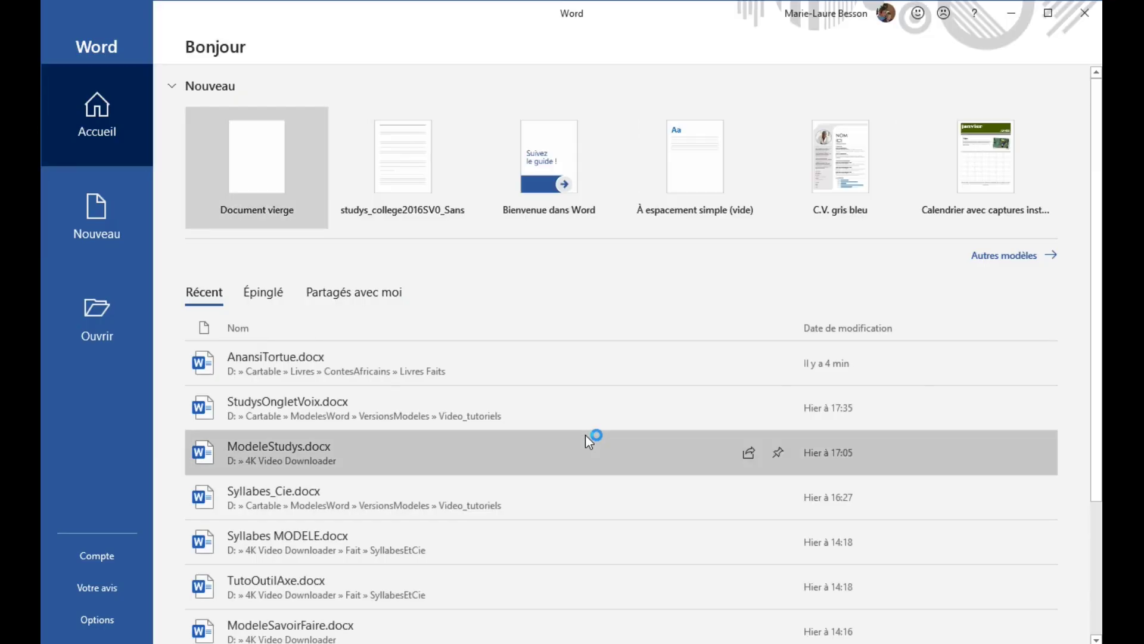
{"action": "left_click", "coordinate": [267, 158]}
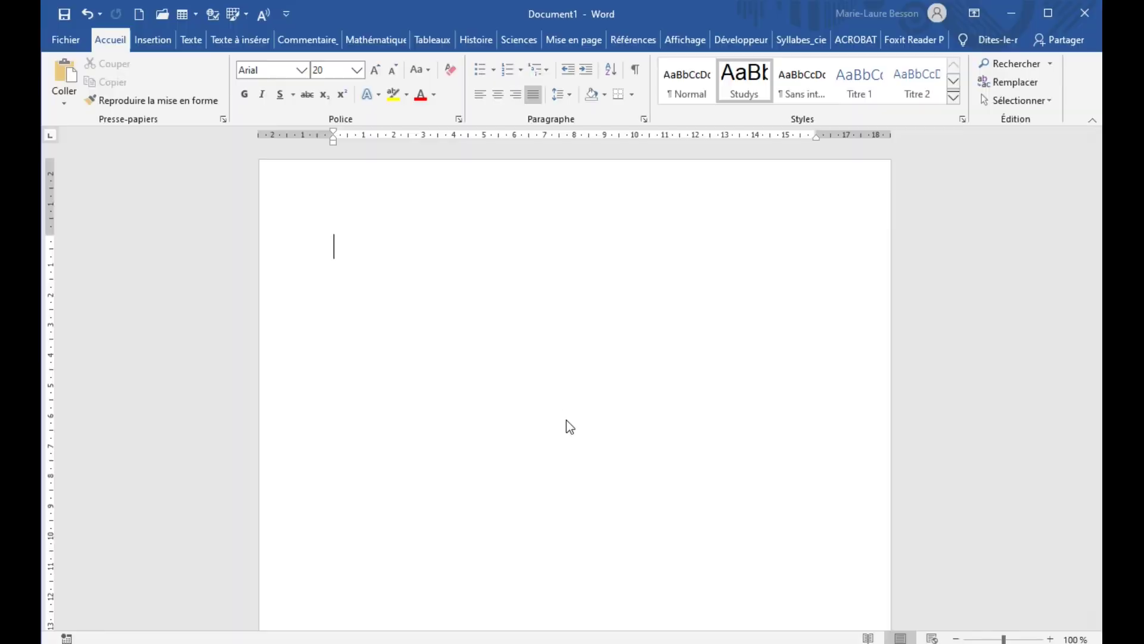
{"action": "left_click", "coordinate": [192, 42]}
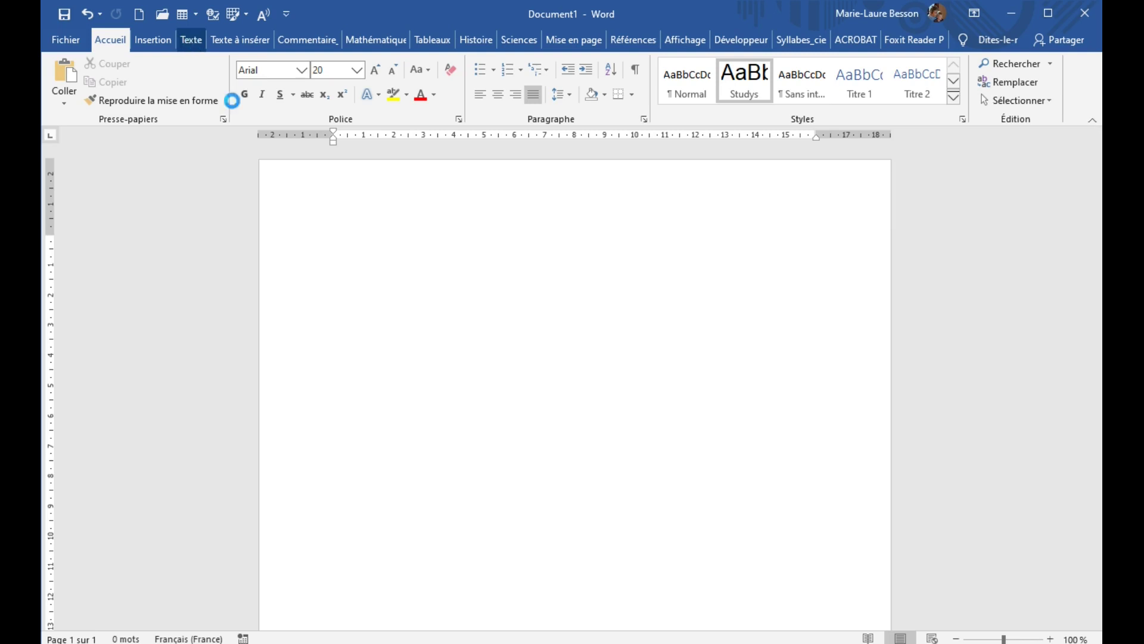